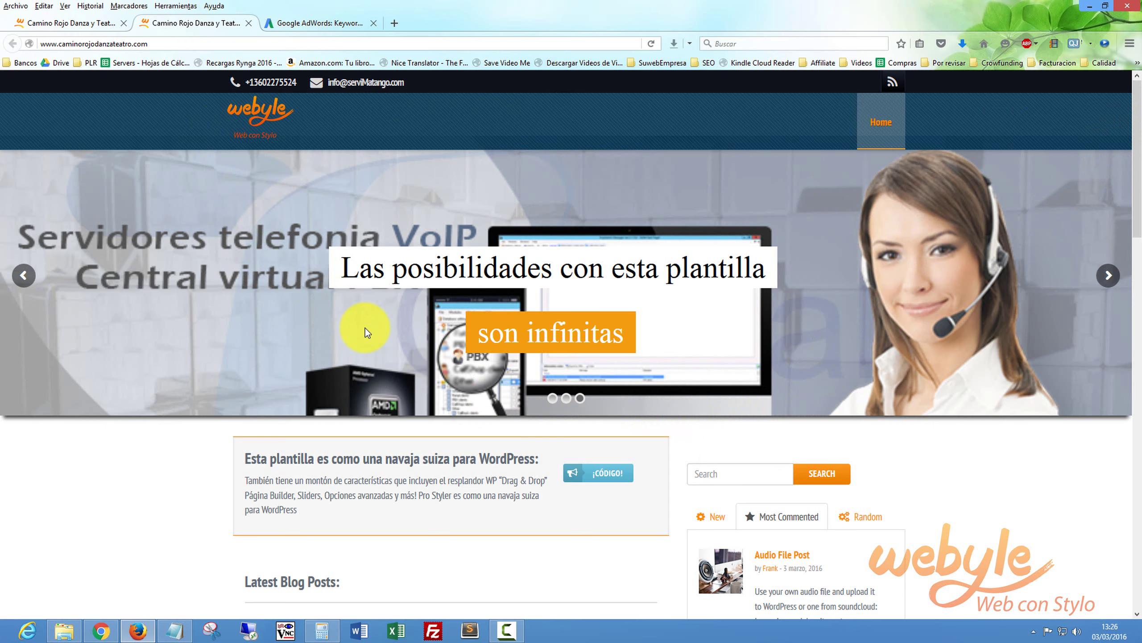
- Sign in to the Google AdWords Keyword Planner with the first saved Google account
{"action": "left_click", "coordinate": [327, 22]}
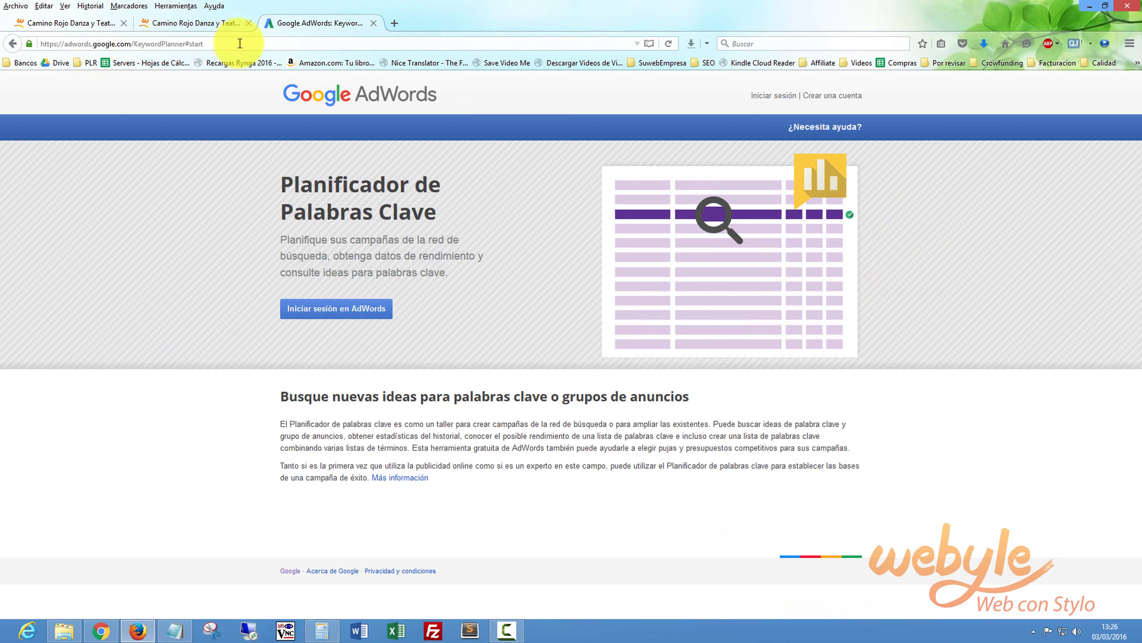
{"action": "left_click", "coordinate": [348, 310]}
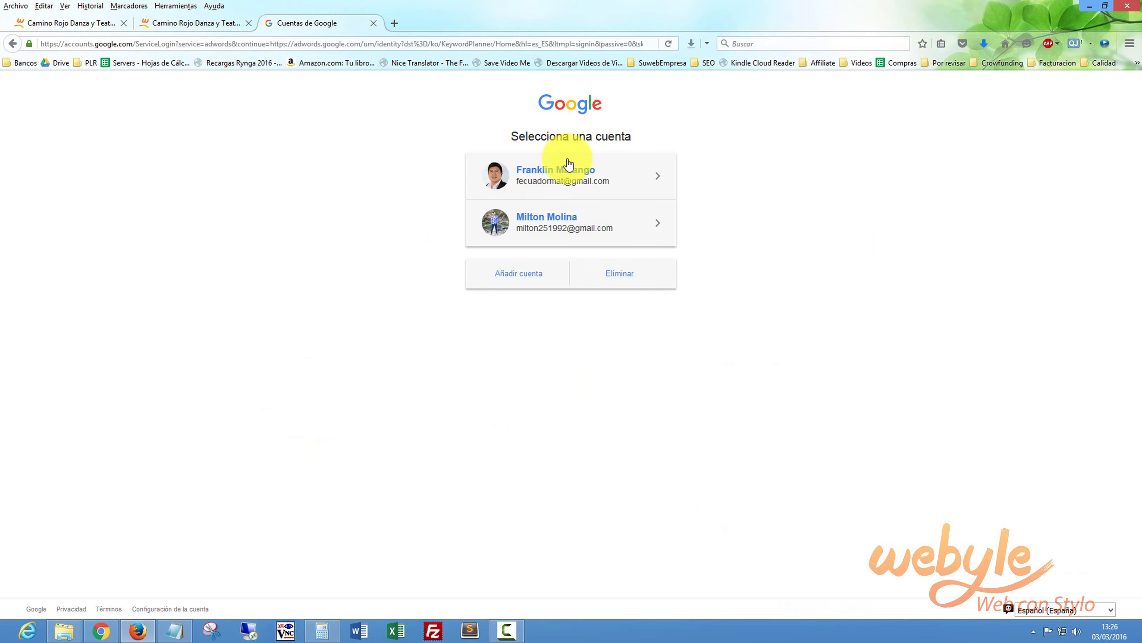
{"action": "left_click", "coordinate": [569, 166]}
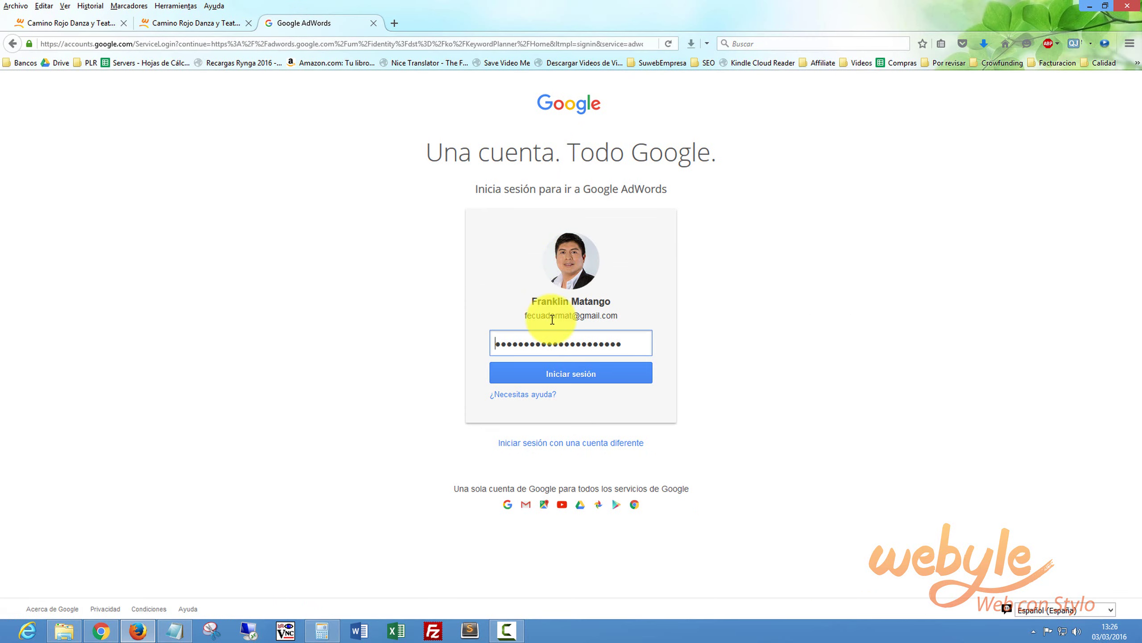
{"action": "left_click", "coordinate": [558, 374]}
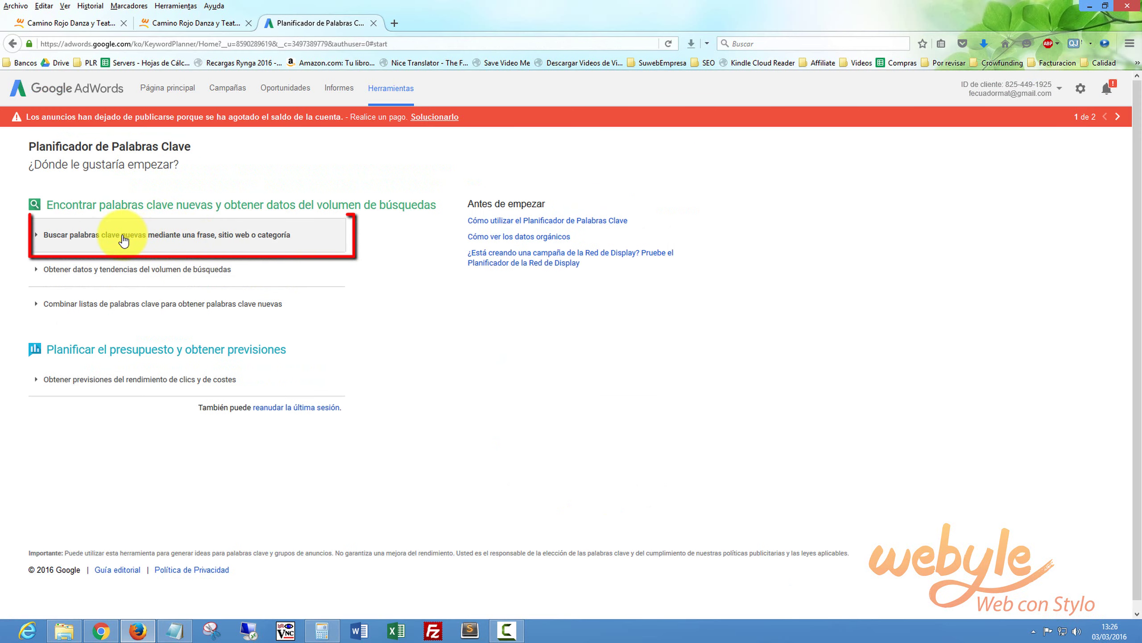
- Get new keyword ideas using the full list of dance and theatre school phrases copied from Notepad as the product or service
{"action": "left_click", "coordinate": [123, 235]}
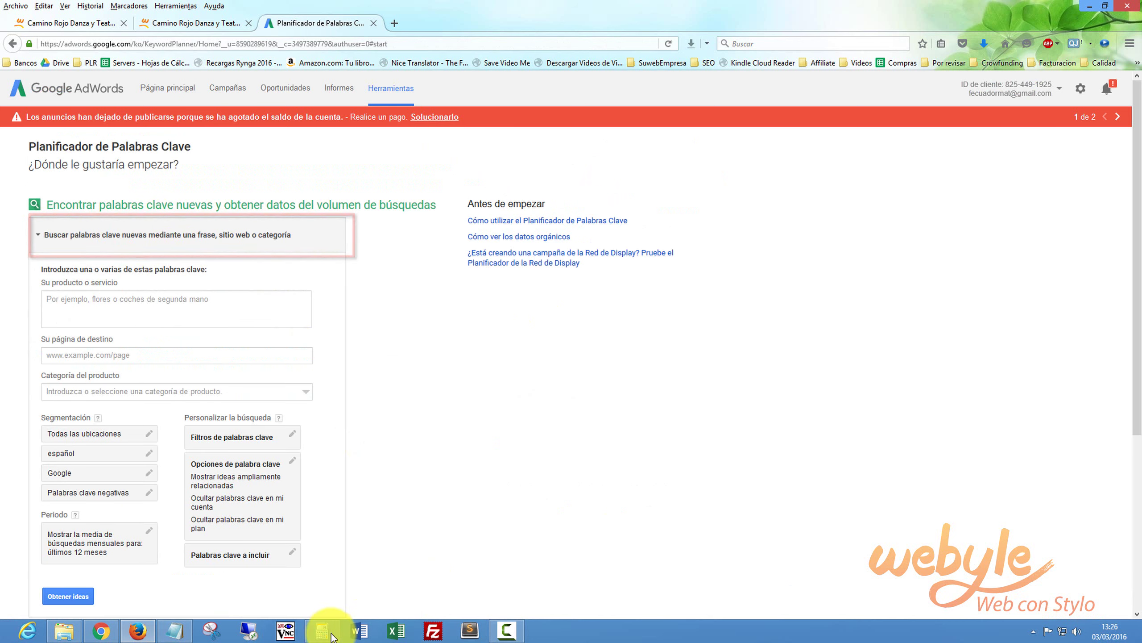
{"action": "left_click", "coordinate": [175, 630]}
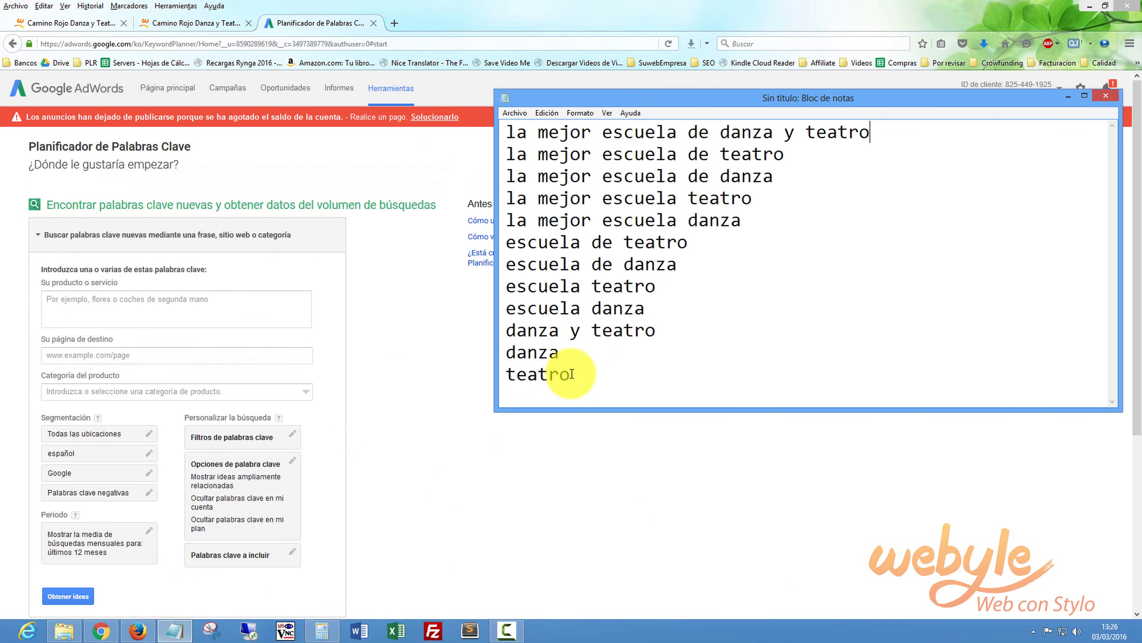
{"action": "left_click_drag", "start_coordinate": [570, 373], "coordinate": [492, 133]}
{"action": "key", "text": "ctrl+c"}
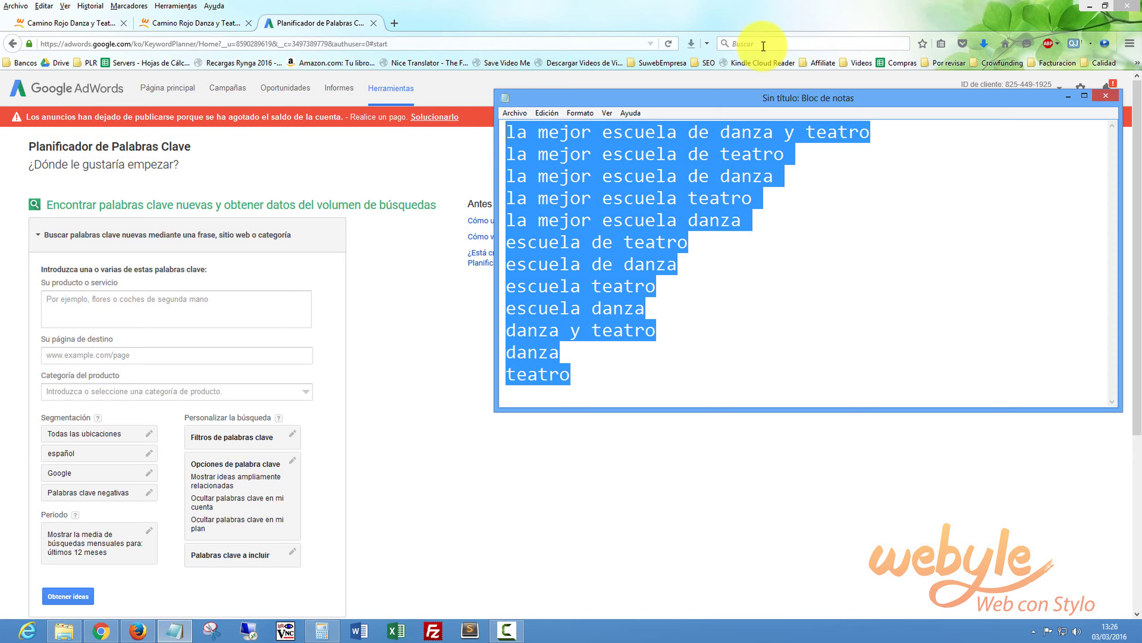
{"action": "left_click", "coordinate": [194, 300]}
{"action": "key", "text": "ctrl+v"}
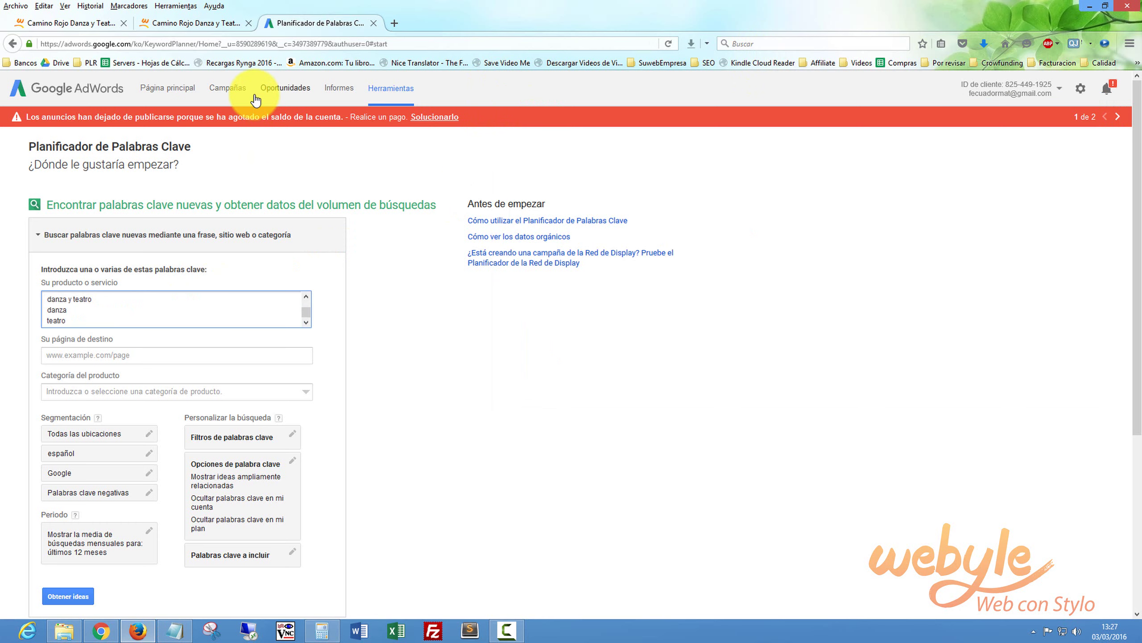
{"action": "left_click", "coordinate": [83, 594]}
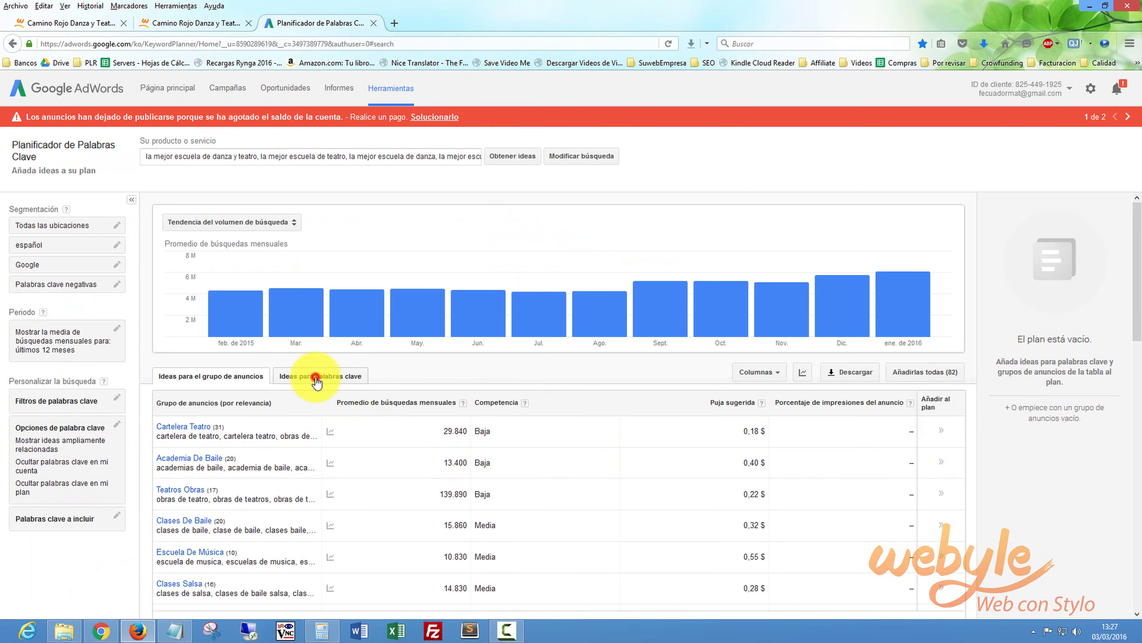
- Show the individual keyword ideas and examine the average monthly searches and competition of the entered phrases
{"action": "left_click", "coordinate": [317, 382]}
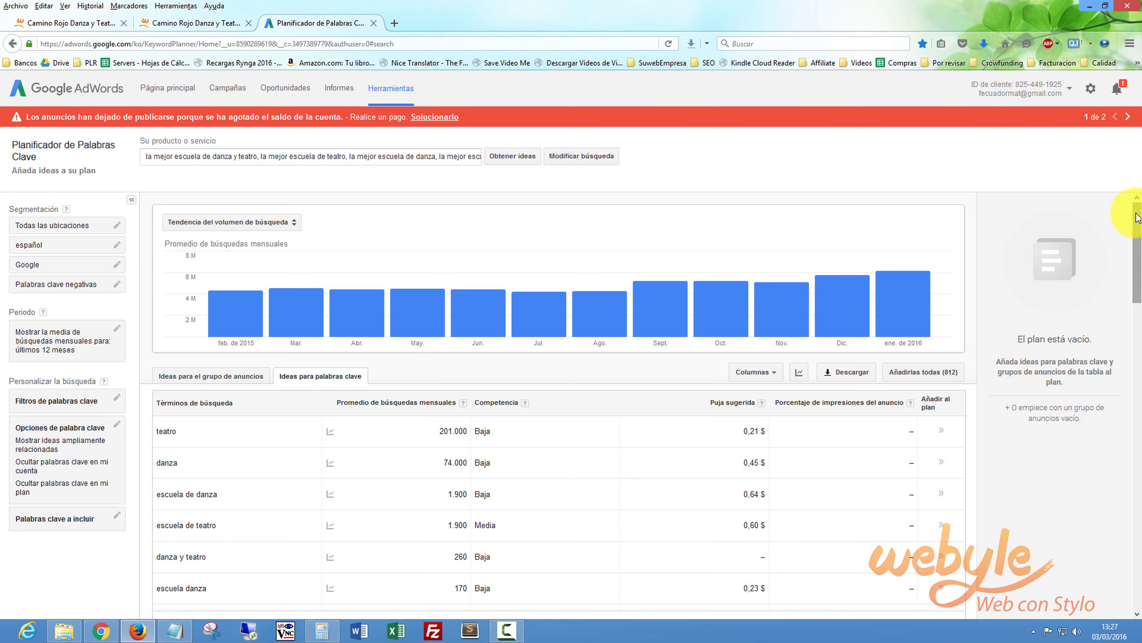
{"action": "scroll", "coordinate": [1139, 245], "scroll_direction": "down", "scroll_amount": 2}
{"action": "scroll", "coordinate": [1139, 243], "scroll_direction": "down", "scroll_amount": 2}
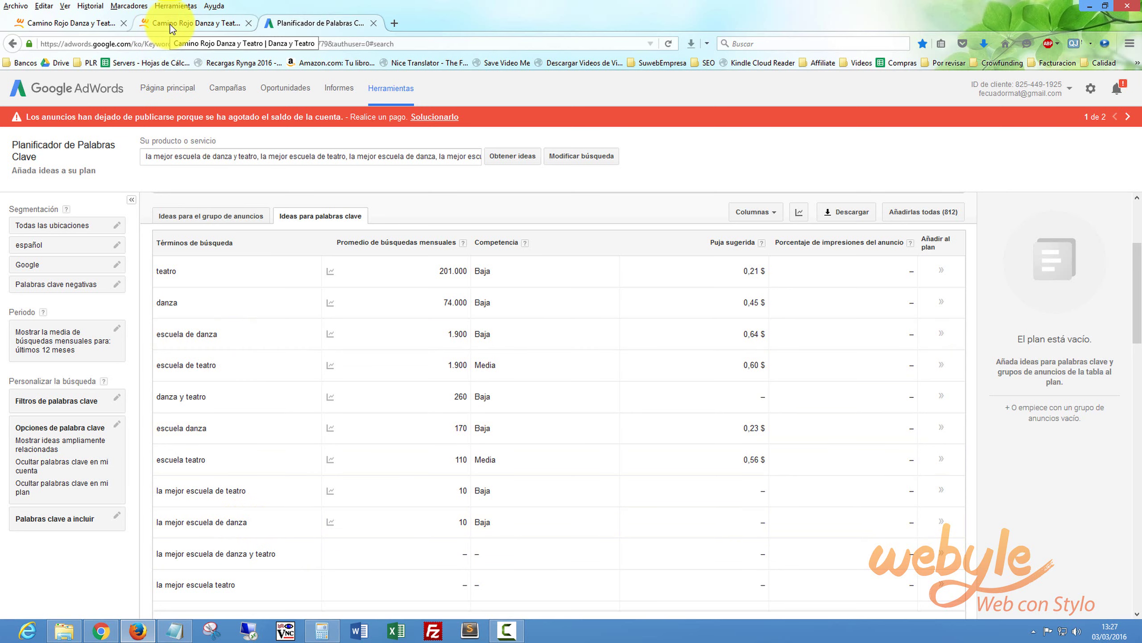
- Log in to the WordPress admin of the Camino Rojo site and open its general settings
{"action": "left_click", "coordinate": [74, 27]}
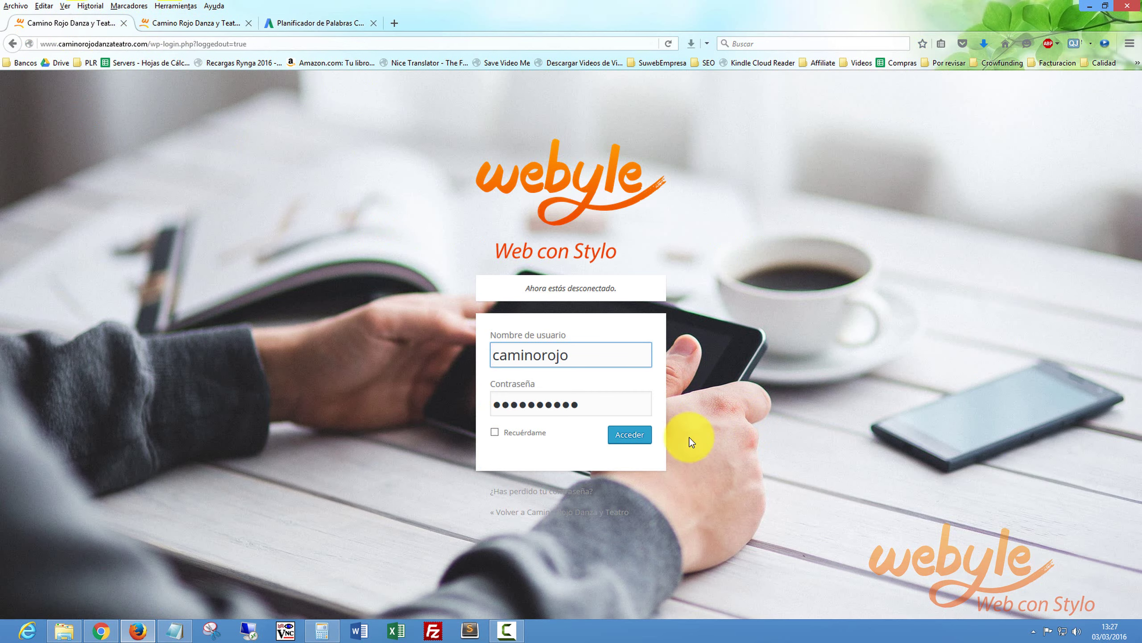
{"action": "left_click", "coordinate": [628, 434]}
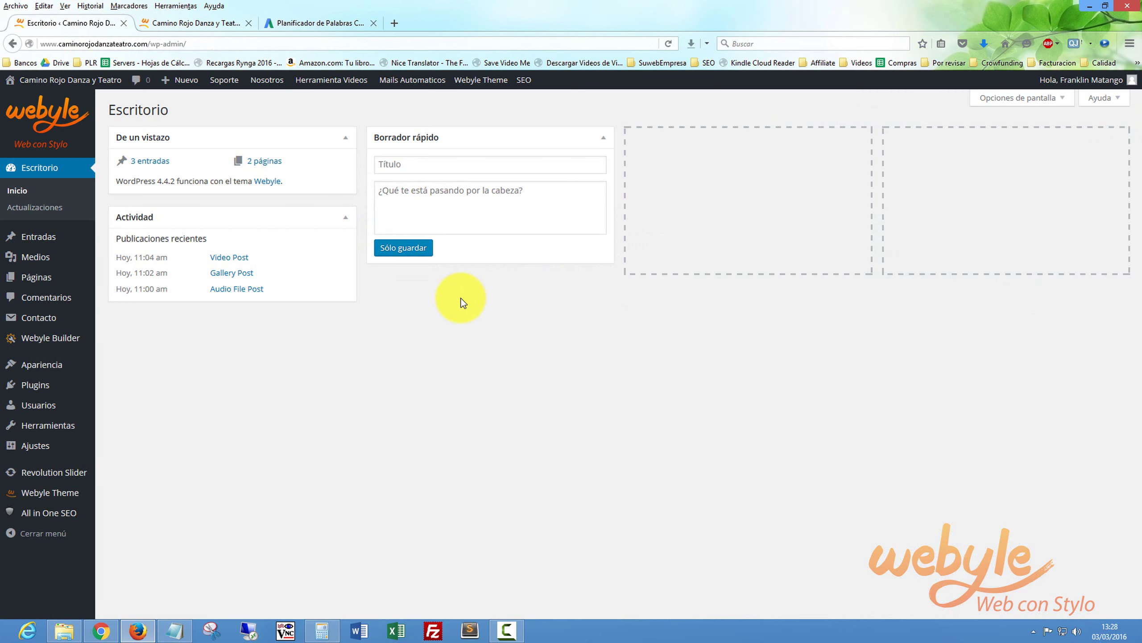
{"action": "mouse_move", "coordinate": [39, 415]}
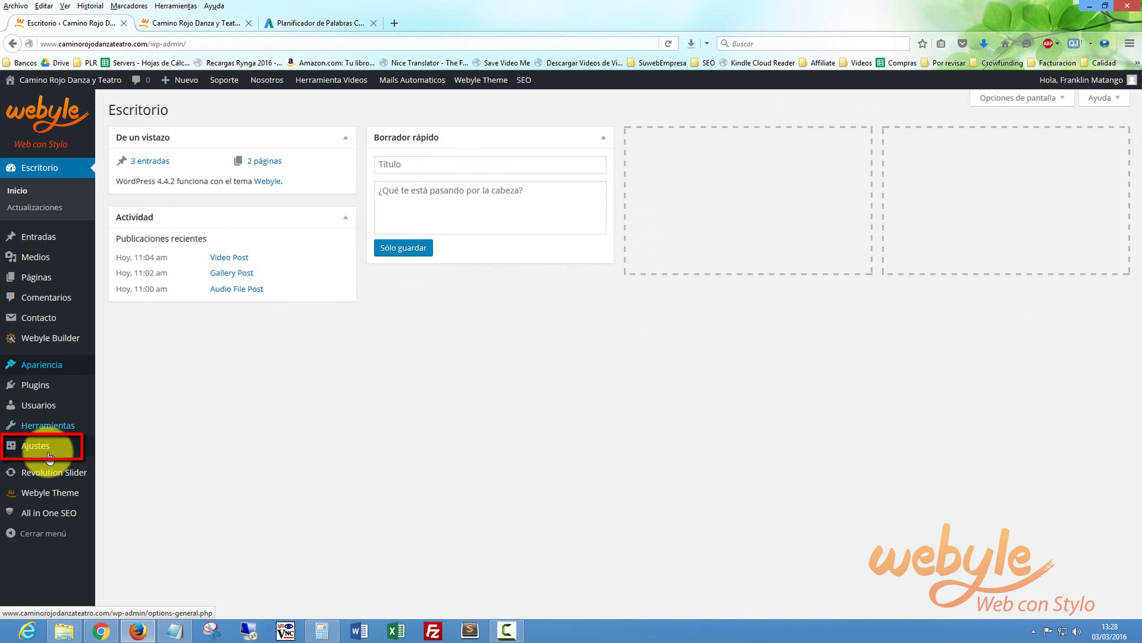
{"action": "mouse_move", "coordinate": [83, 447]}
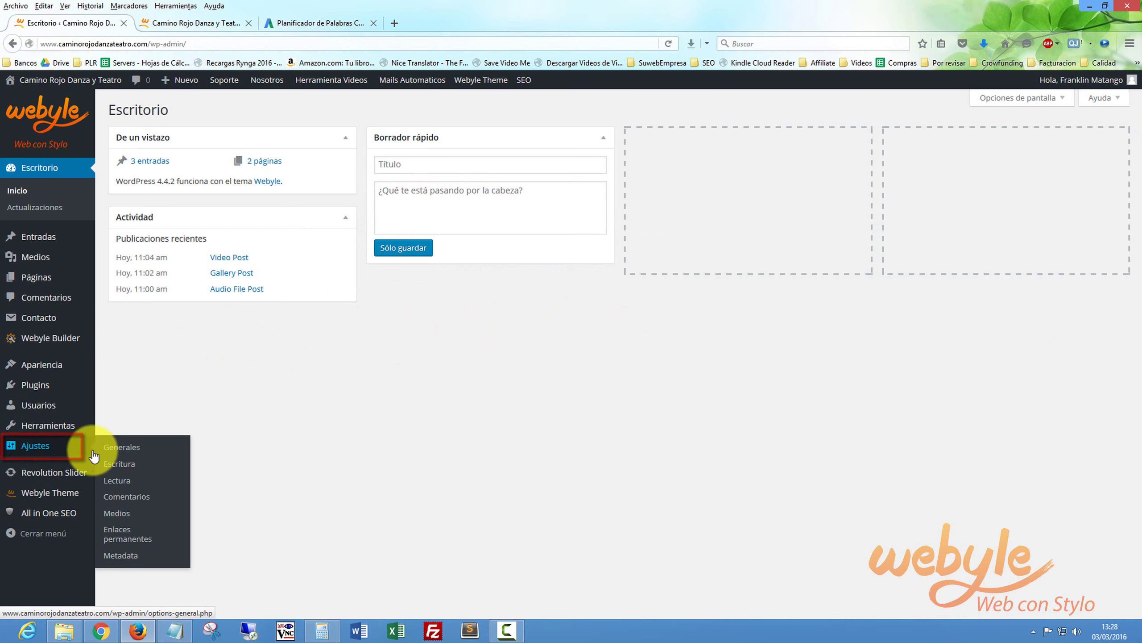
{"action": "left_click", "coordinate": [126, 452]}
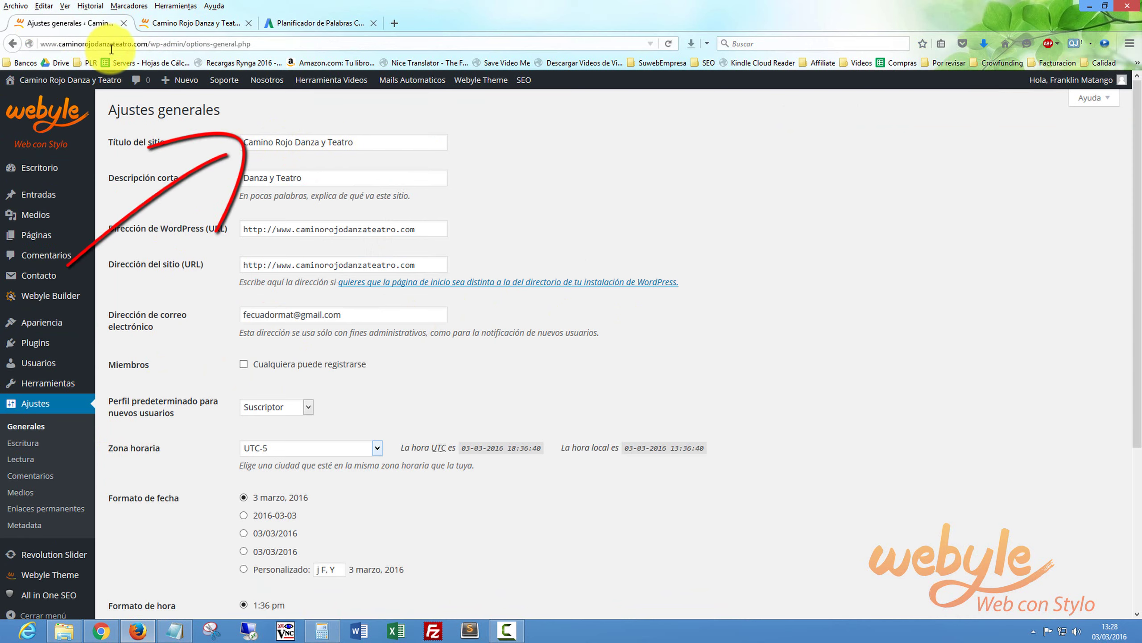
- Remove the "y" from the site title so it reads "Camino Rojo Danza Teatro"
{"action": "left_click", "coordinate": [324, 142]}
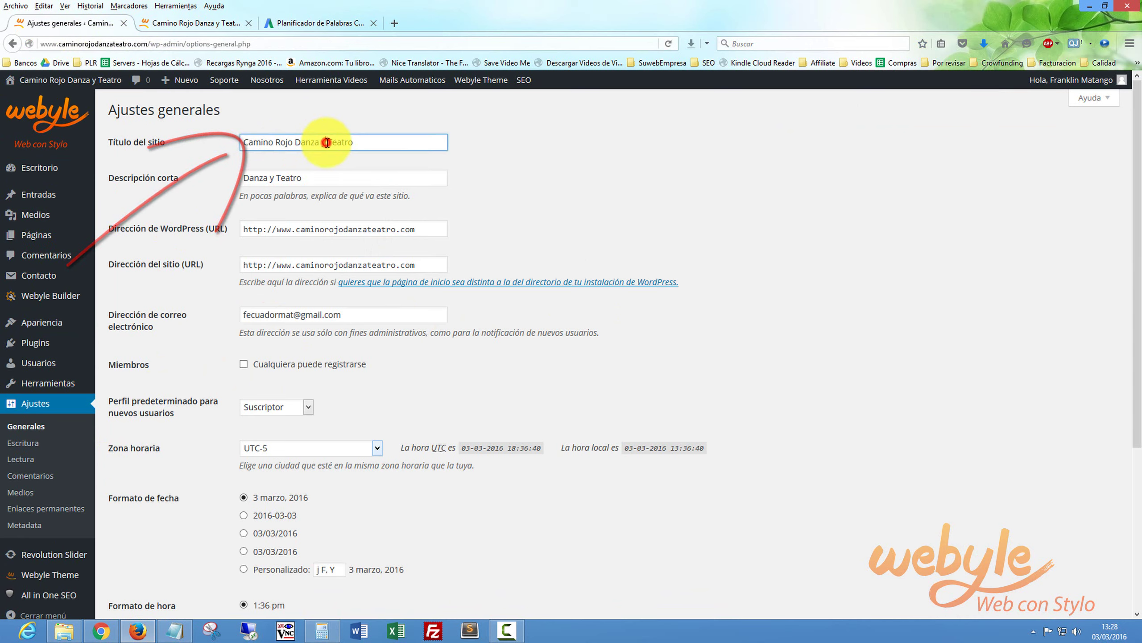
{"action": "key", "text": "BackSpace"}
{"action": "key", "text": "BackSpace"}
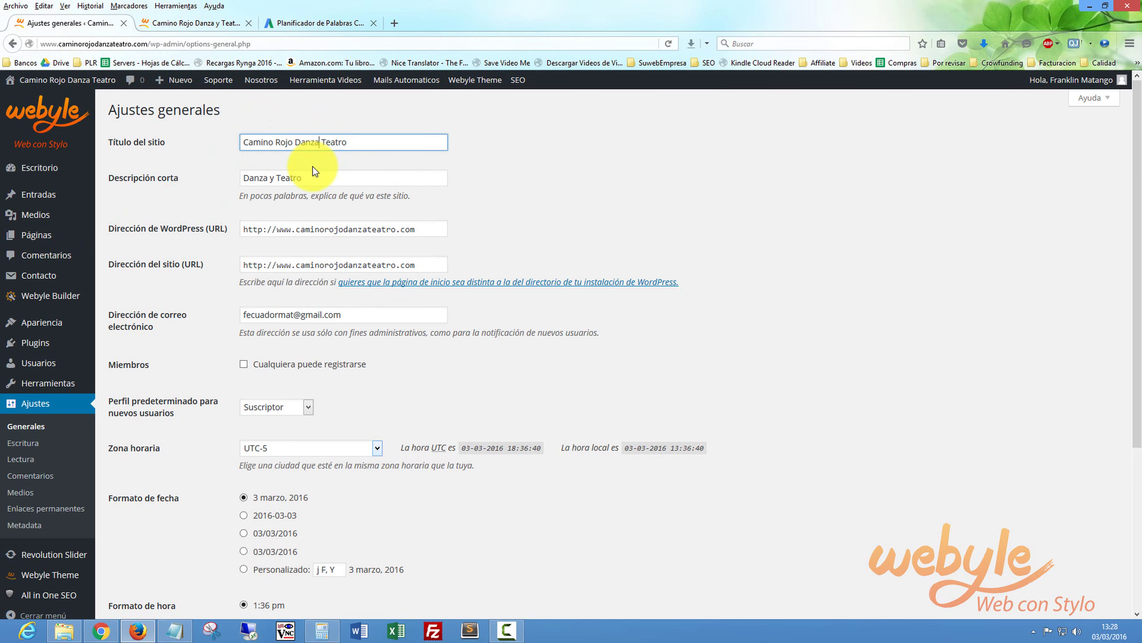
- Replace the site's short description with "la mejor escuela de danza teatro"
{"action": "key", "text": "Tab"}
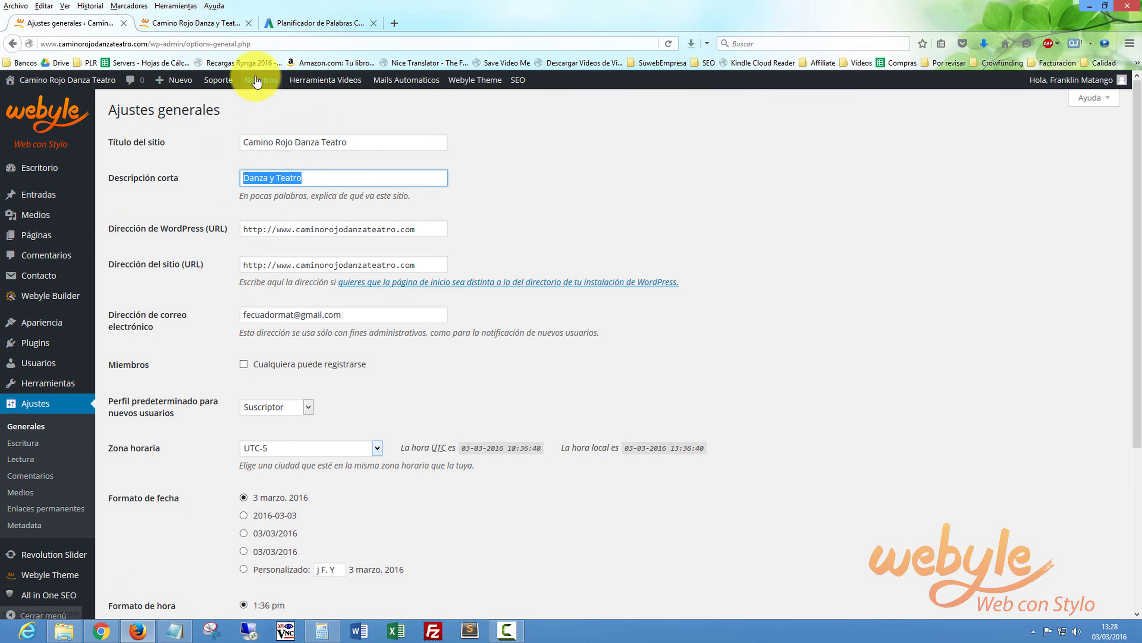
{"action": "type", "text": "la mejor escuela de danza y teatro"}
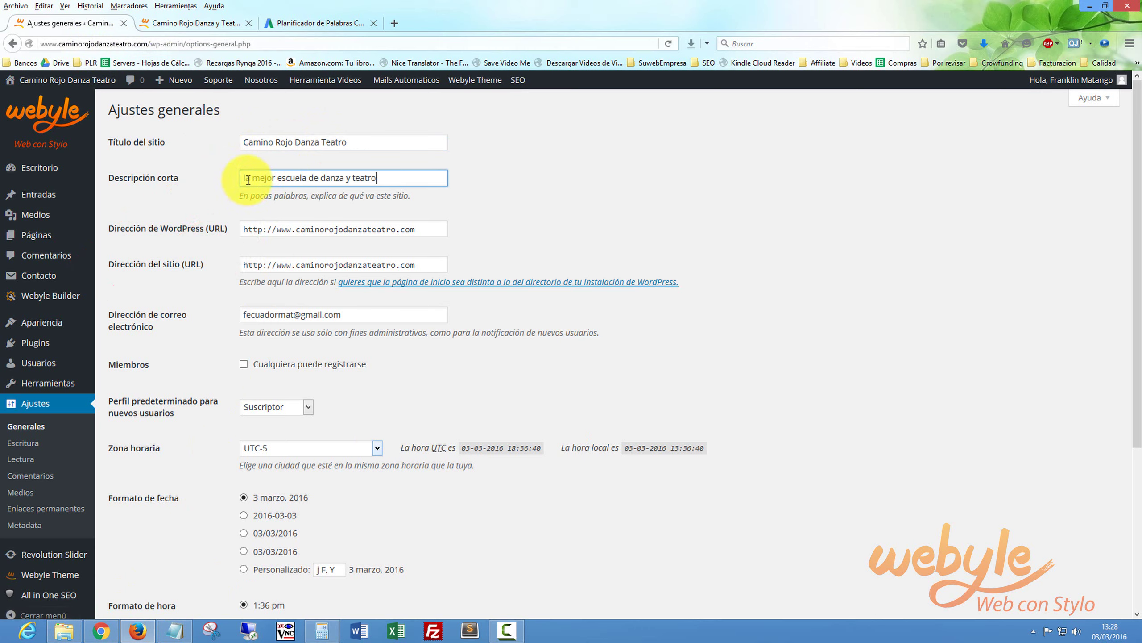
{"action": "double_click", "coordinate": [353, 177]}
{"action": "key", "text": "BackSpace"}
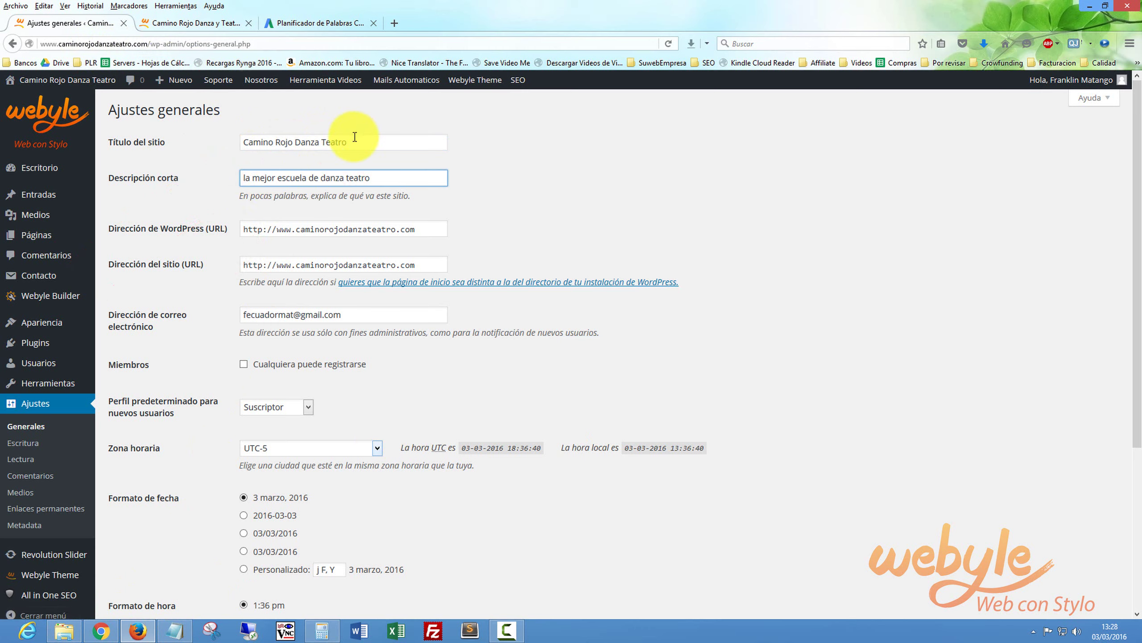
- Copy the short description into a new first line of the keyword list in Notepad and return to the browser
{"action": "left_click_drag", "start_coordinate": [374, 178], "coordinate": [258, 97]}
{"action": "key", "text": "ctrl+c"}
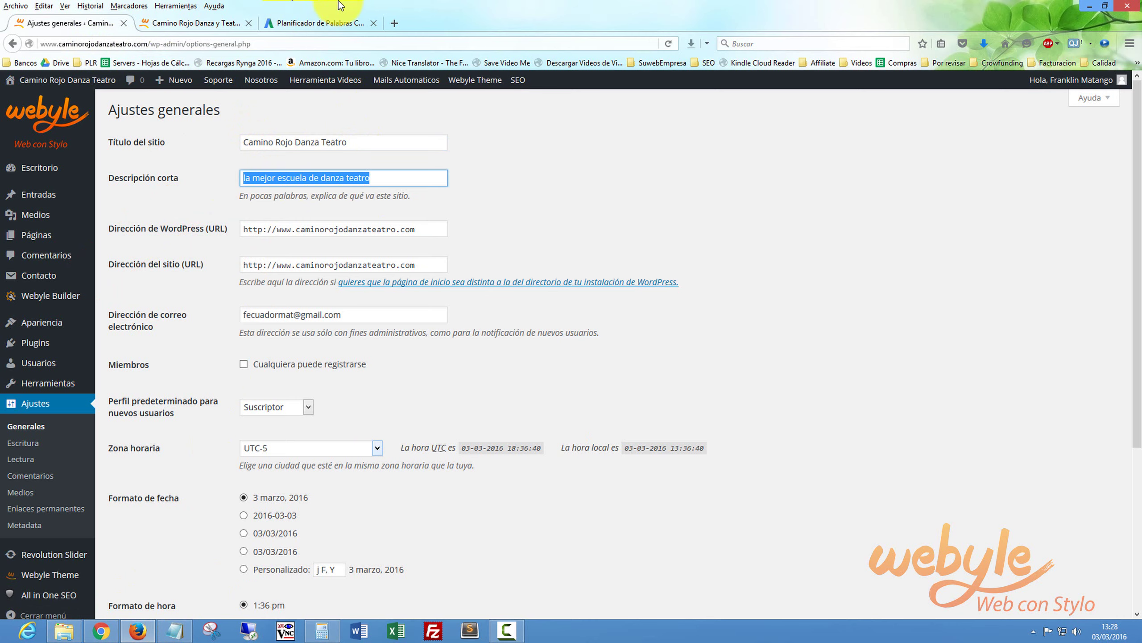
{"action": "left_click", "coordinate": [175, 630]}
{"action": "left_click", "coordinate": [508, 131]}
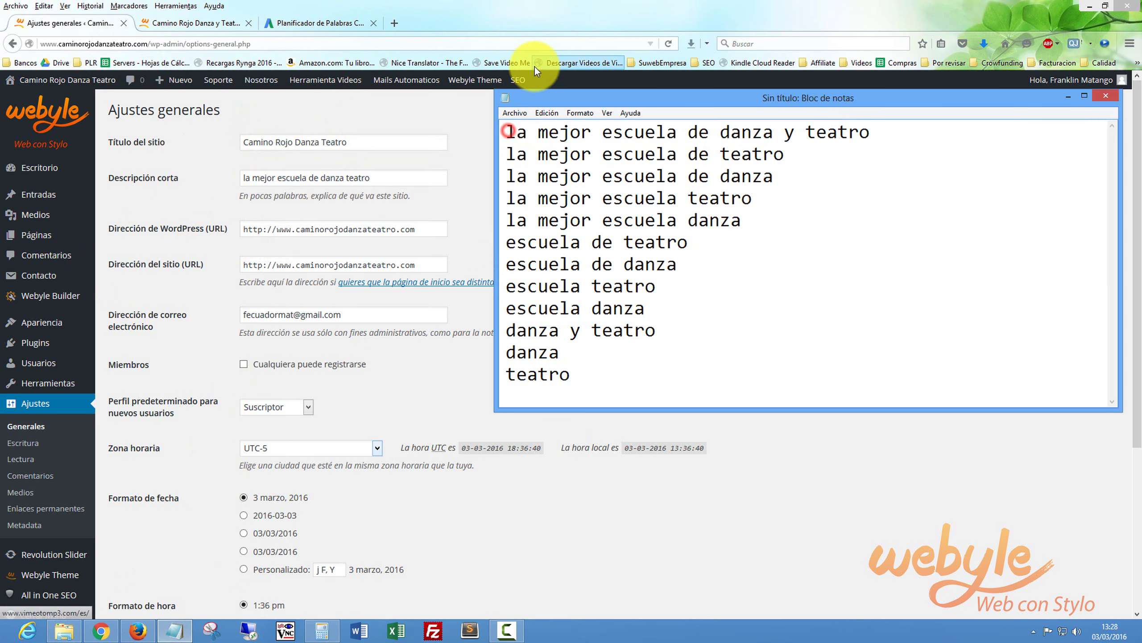
{"action": "key", "text": "Return"}
{"action": "key", "text": "Up"}
{"action": "key", "text": "ctrl+v"}
{"action": "key", "text": "Return"}
{"action": "left_click", "coordinate": [442, 123]}
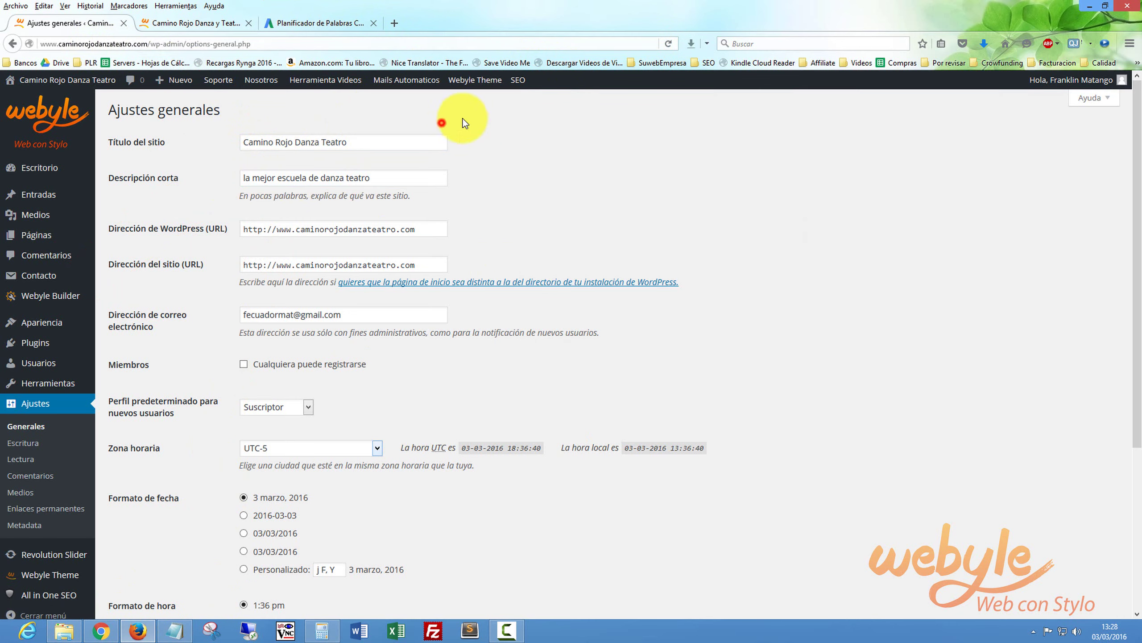
- Save the changes made to the general settings
{"action": "left_click_drag", "start_coordinate": [354, 314], "coordinate": [239, 316]}
{"action": "left_click_drag", "start_coordinate": [1137, 221], "coordinate": [1122, 445]}
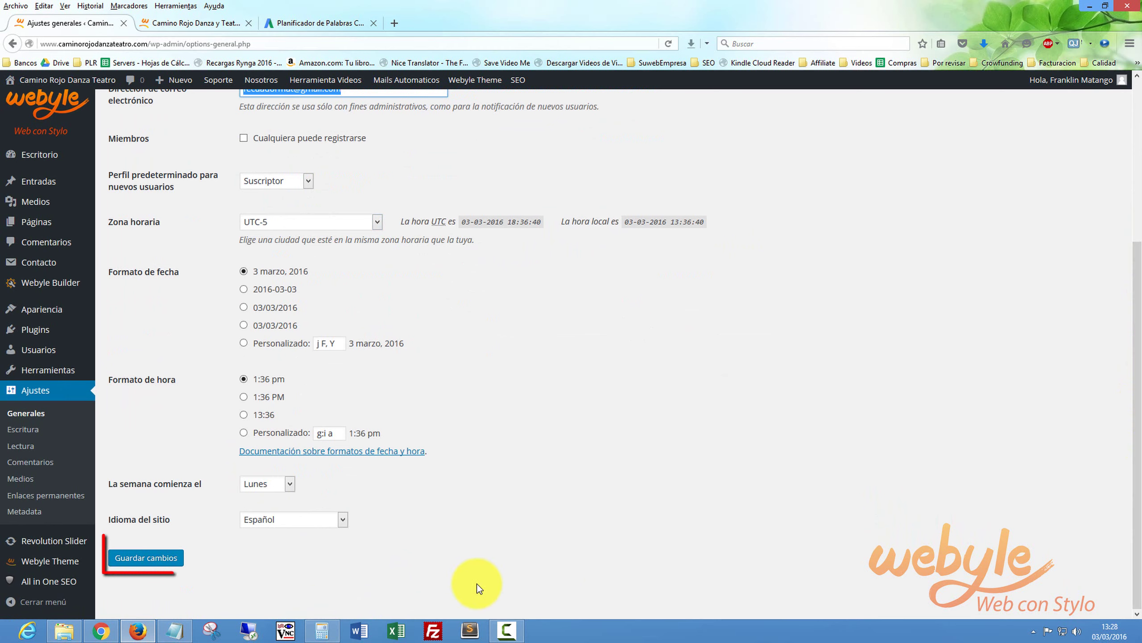
{"action": "left_click", "coordinate": [120, 560]}
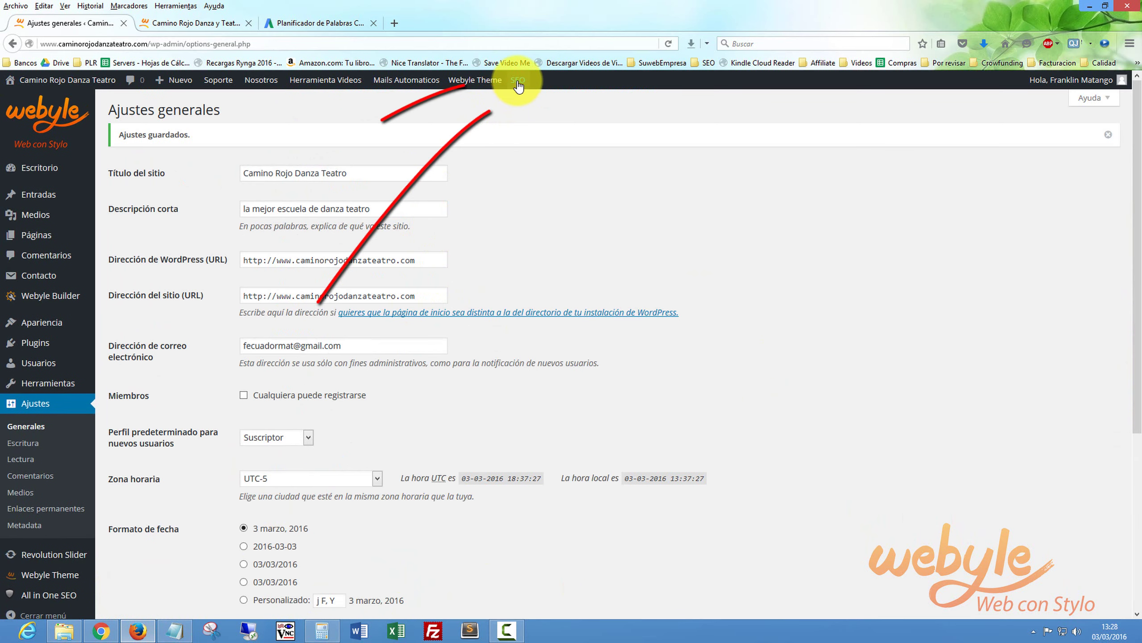
- Open the All in One SEO settings and set the front page title to "Camino Rojo Danza Teatro"
{"action": "left_click", "coordinate": [518, 82]}
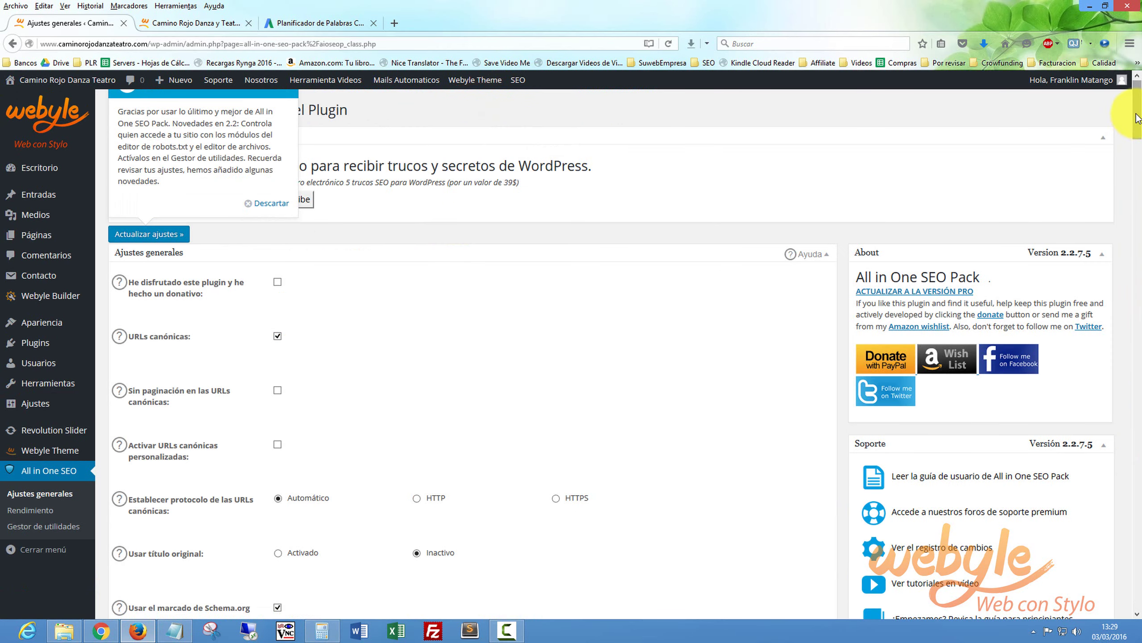
{"action": "left_click_drag", "start_coordinate": [1137, 115], "coordinate": [1140, 180]}
{"action": "left_click", "coordinate": [349, 238]}
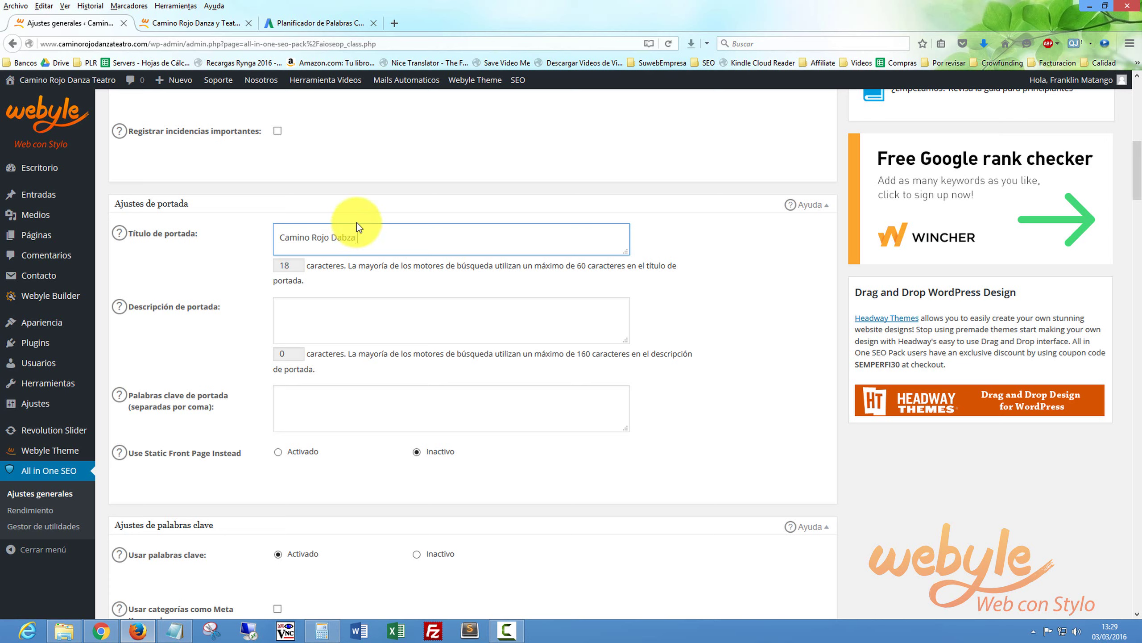
{"action": "type", "text": "nza tat"}
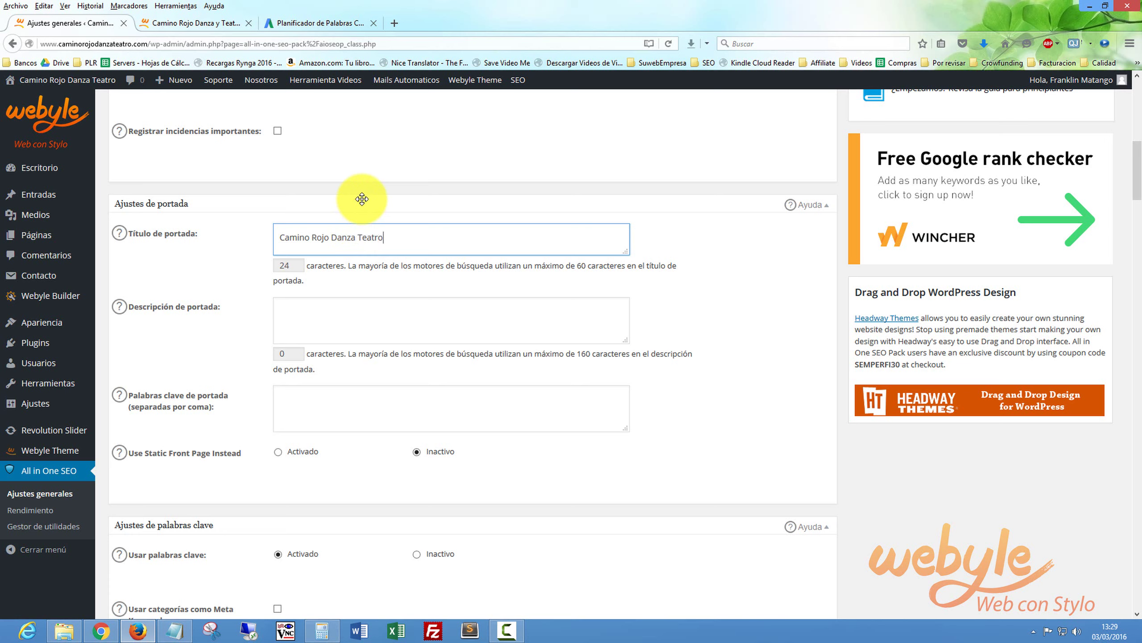
- Paste the copied phrase as the front page description and edit it to "La mejor escuela de danza teatro en la ciudad de Ibarra"
{"action": "left_click", "coordinate": [315, 304]}
{"action": "key", "text": "ctrl+v"}
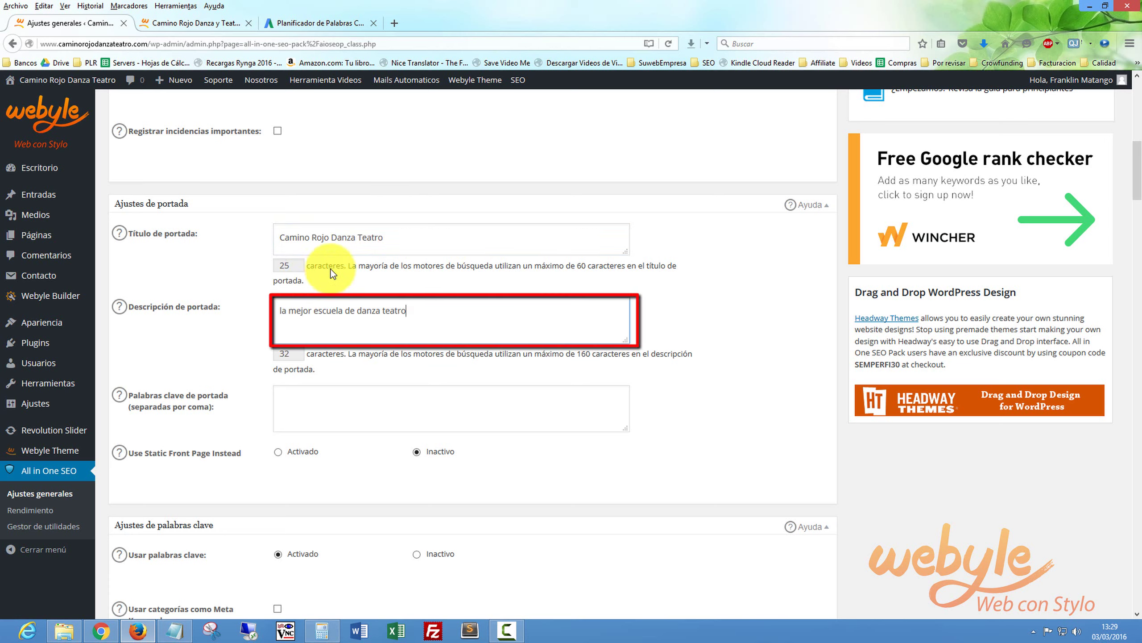
{"action": "left_click", "coordinate": [282, 310]}
{"action": "key", "text": "BackSpace"}
{"action": "type", "text": "L"}
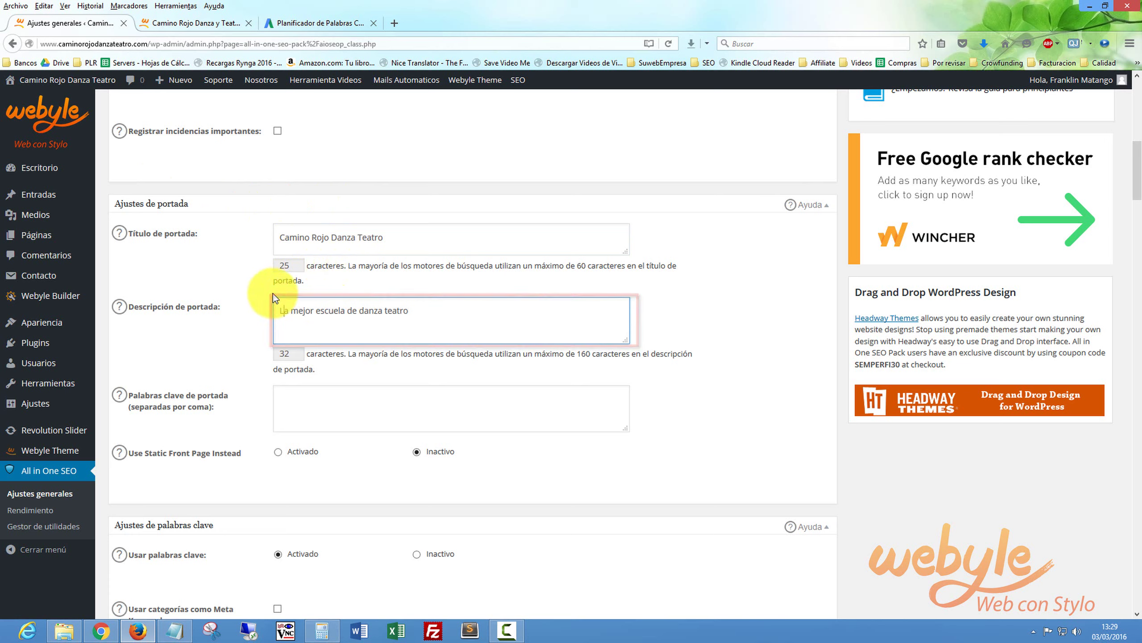
{"action": "left_click", "coordinate": [421, 312]}
{"action": "type", "text": "en la ciu"}
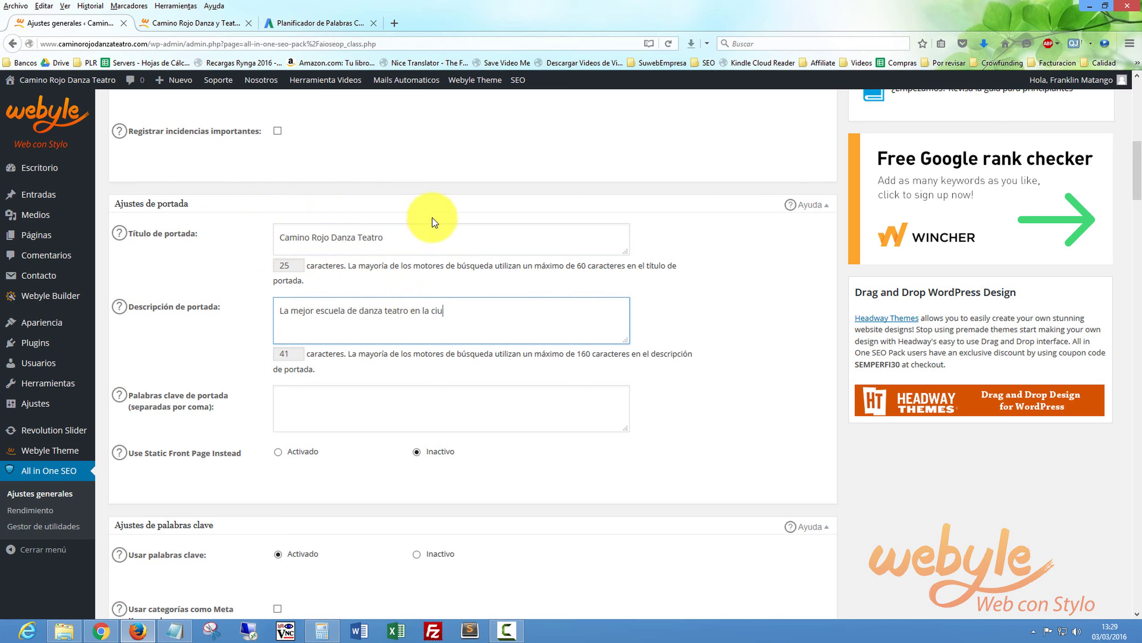
{"action": "type", "text": "dad"}
{"action": "type", "text": " de l"}
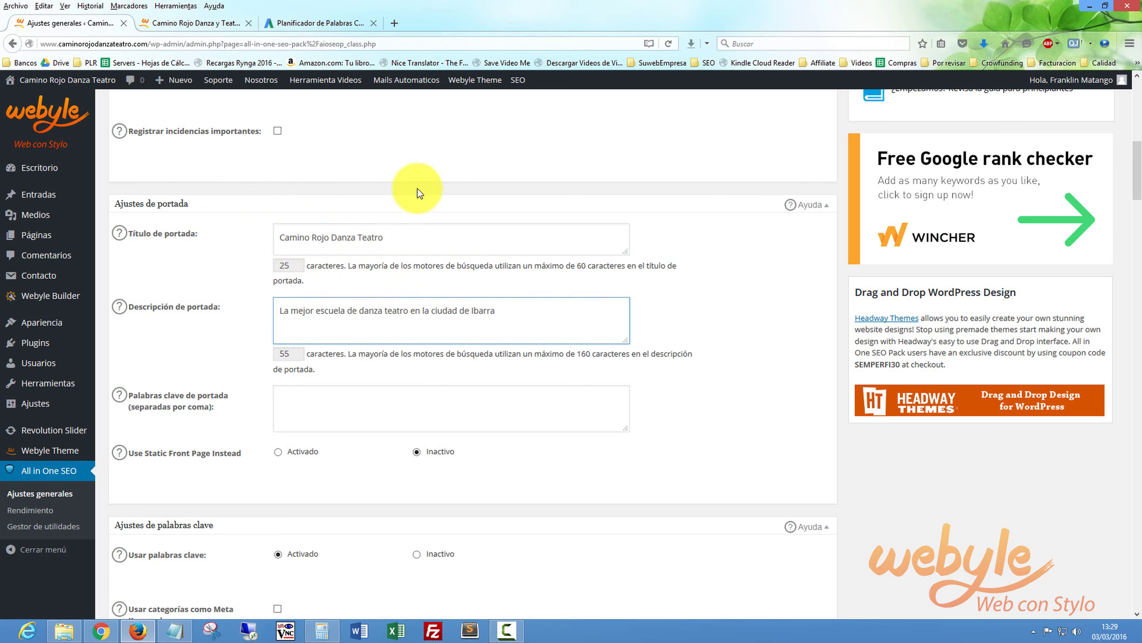
- Copy the front page title "Camino Rojo Danza Teatro" into the front page keywords, followed by a comma
{"action": "left_click_drag", "start_coordinate": [387, 237], "coordinate": [277, 236]}
{"action": "key", "text": "ctrl+c"}
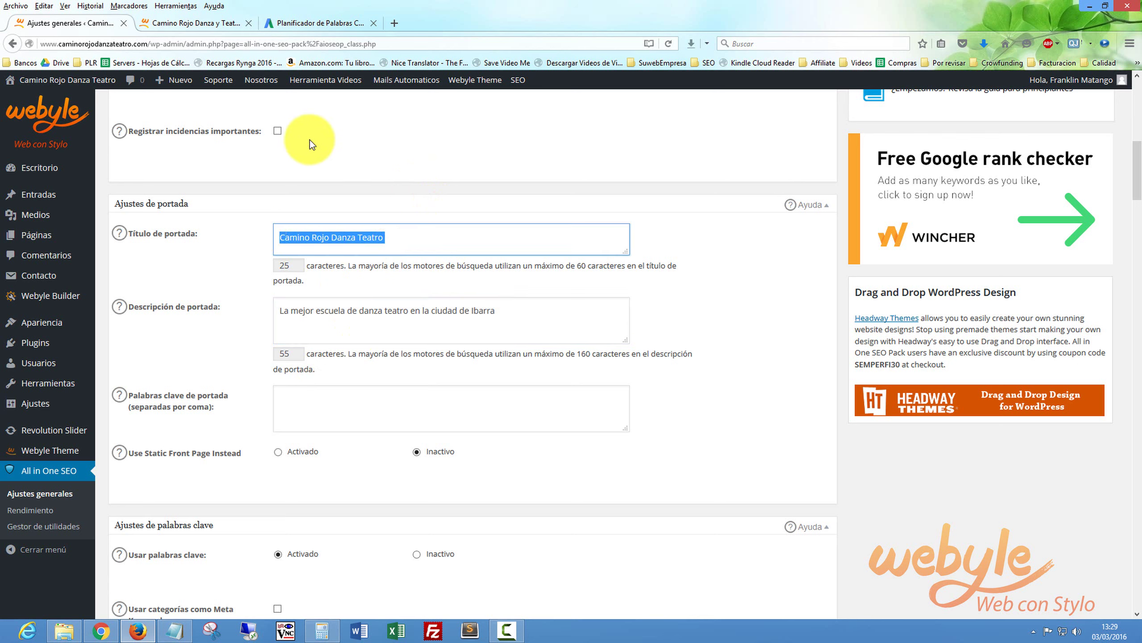
{"action": "left_click", "coordinate": [299, 390]}
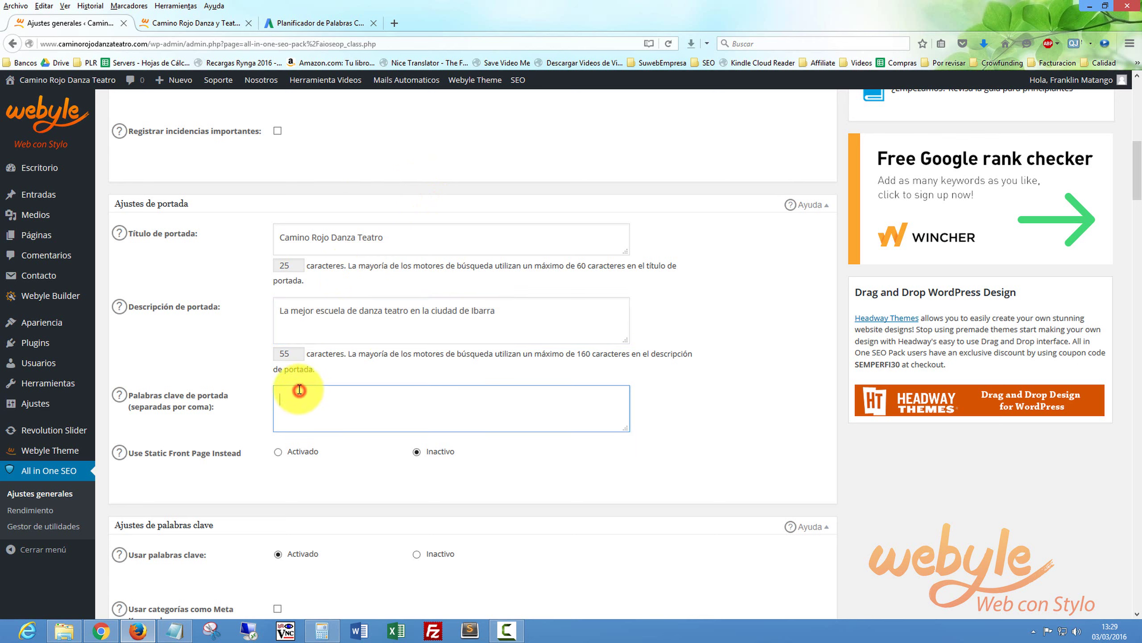
{"action": "key", "text": "ctrl+v"}
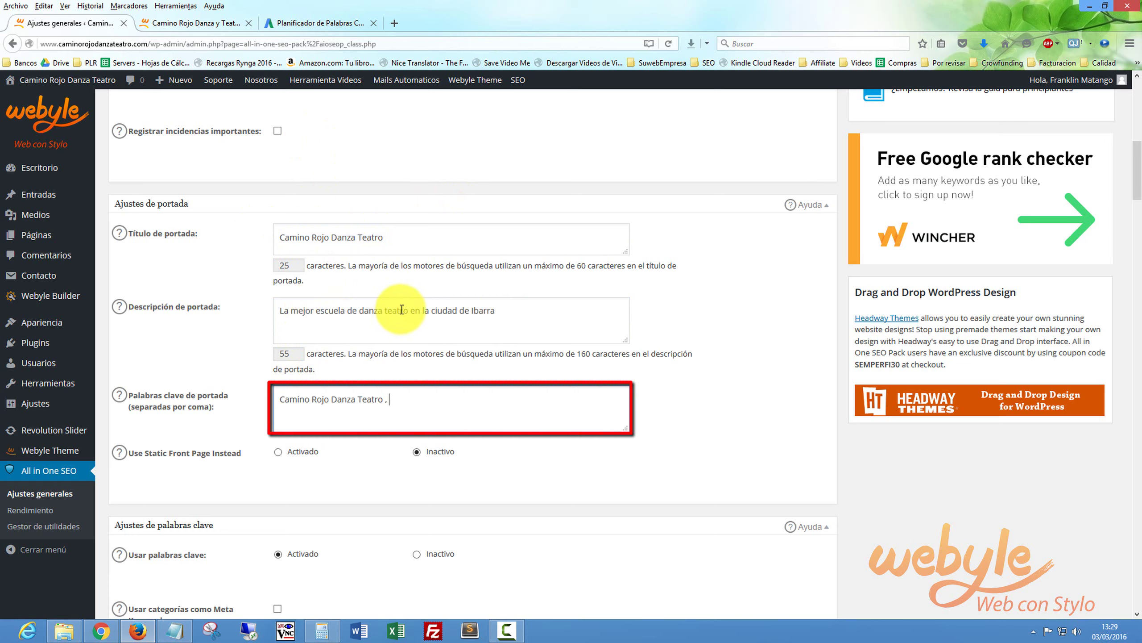
- Copy "La mejor escuela de danza teatro" from the front page description to the end of the front page keywords
{"action": "mouse_move", "coordinate": [408, 310]}
{"action": "left_mouse_down"}
{"action": "mouse_move", "coordinate": [333, 307]}
{"action": "mouse_move", "coordinate": [343, 278]}
{"action": "left_mouse_up"}
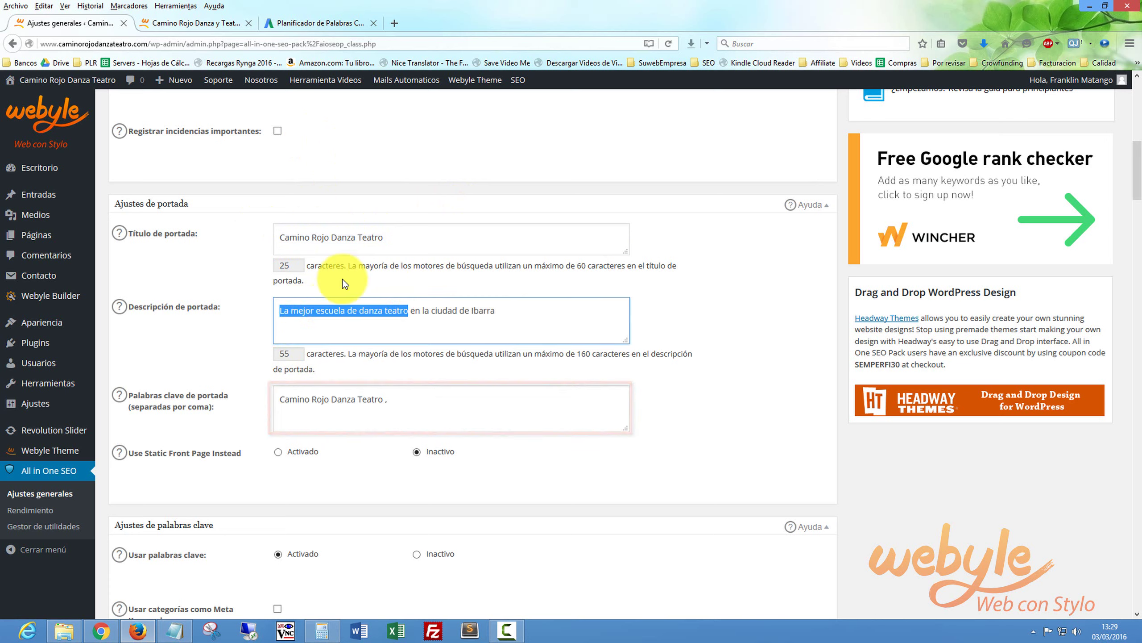
{"action": "key", "text": "ctrl+c"}
{"action": "left_click", "coordinate": [421, 396]}
{"action": "key", "text": "ctrl+v"}
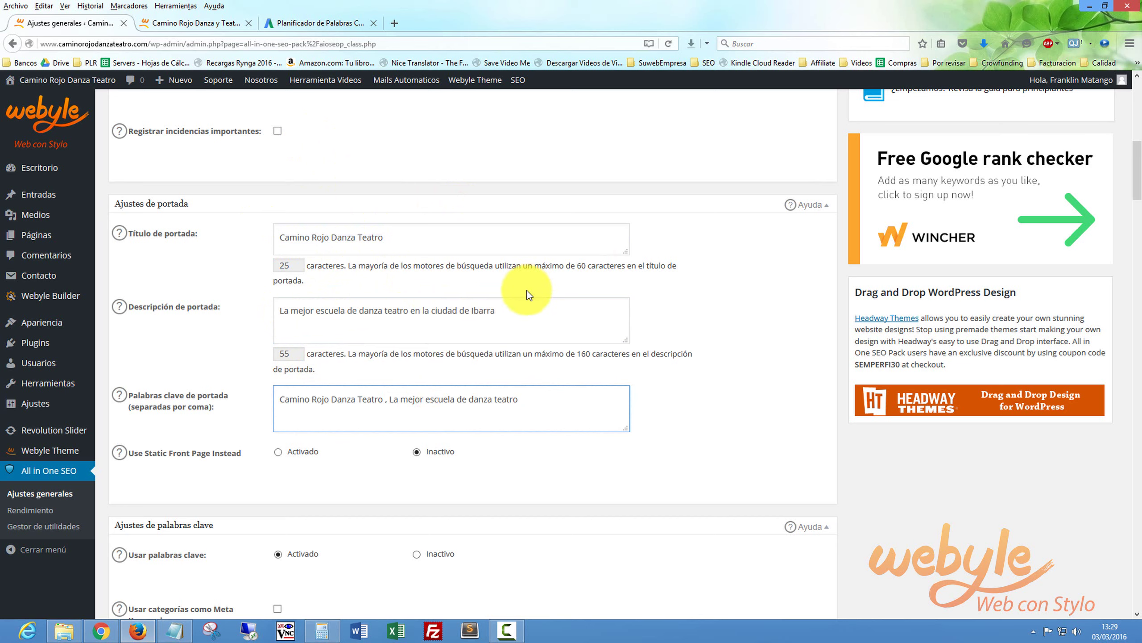
- Append a comma and a copy of the phrase "La mejor escuela de danza" to the front page keywords
{"action": "left_click_drag", "start_coordinate": [514, 315], "coordinate": [299, 162]}
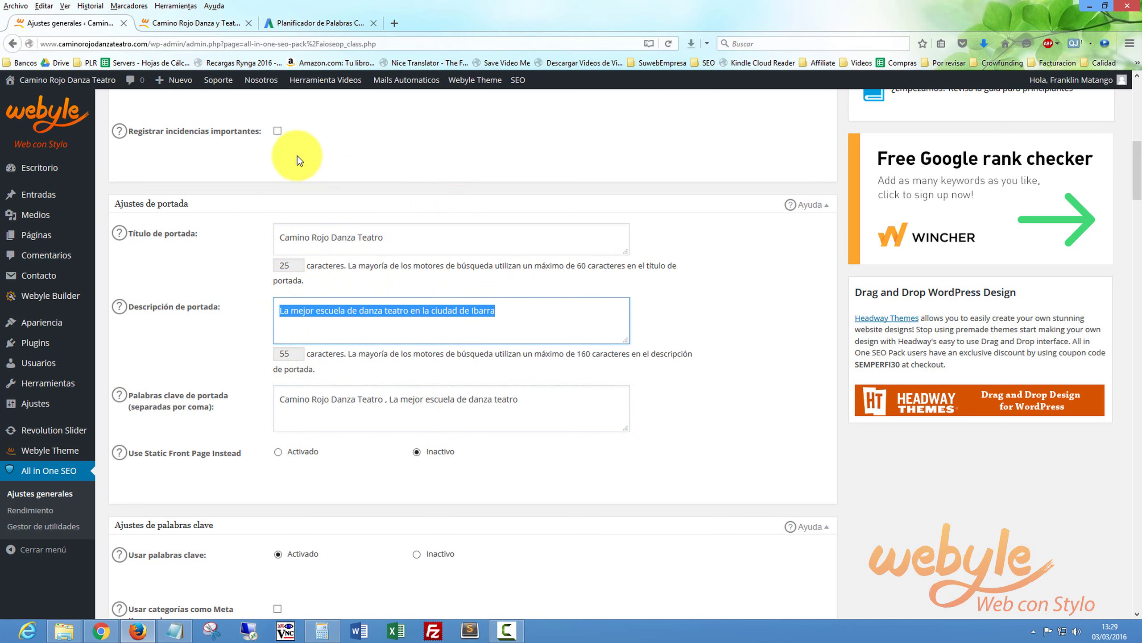
{"action": "left_click", "coordinate": [524, 400]}
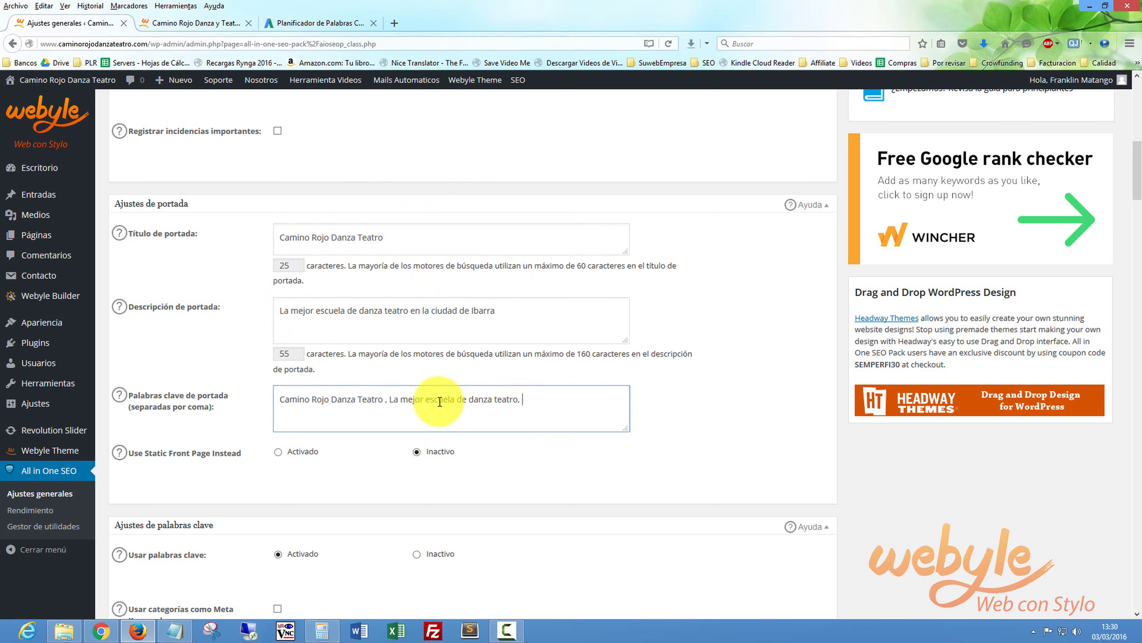
{"action": "left_click_drag", "start_coordinate": [492, 398], "coordinate": [390, 400]}
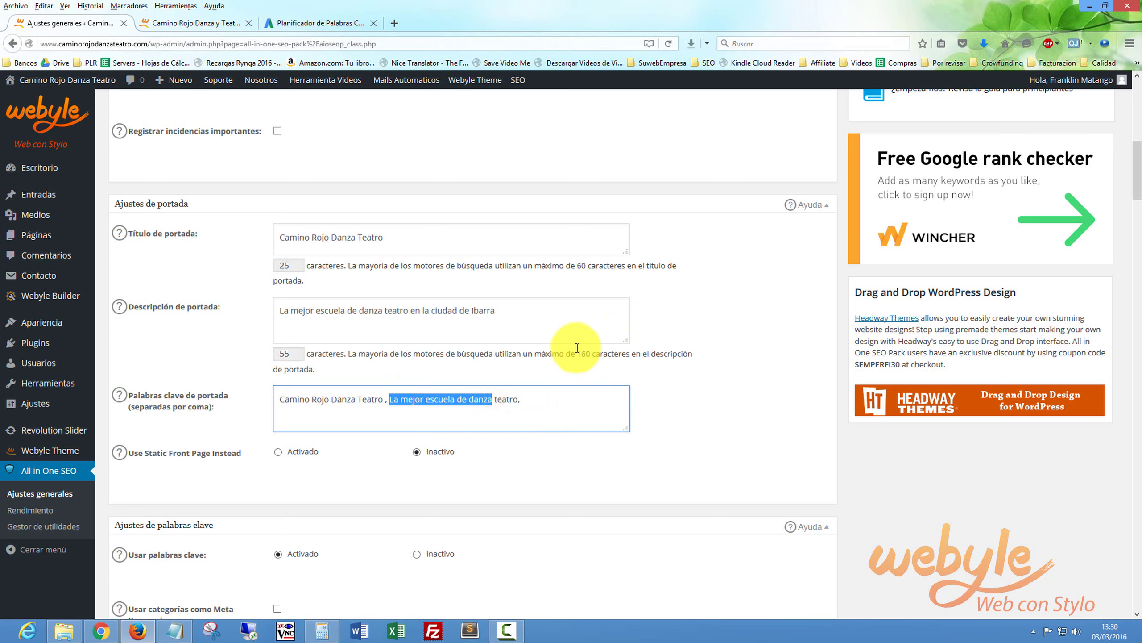
{"action": "left_click", "coordinate": [531, 399]}
{"action": "key", "text": "ctrl+v"}
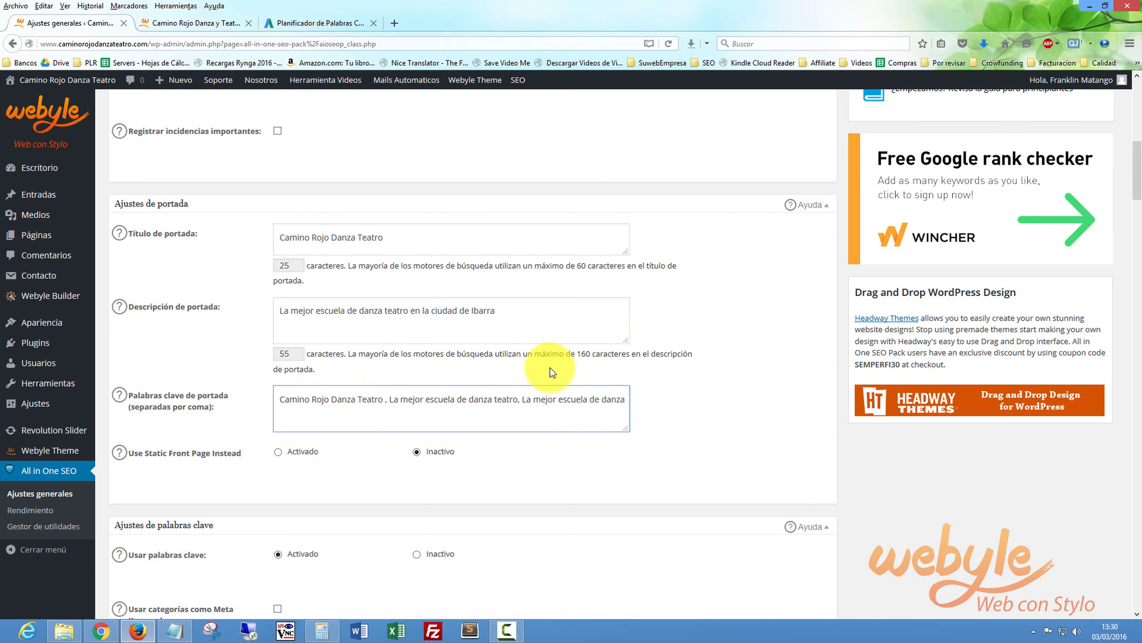
- Check the Keyword Planner ideas and append "La mejor escuela de teatro" to the front page keywords after a comma
{"action": "left_click", "coordinate": [335, 22]}
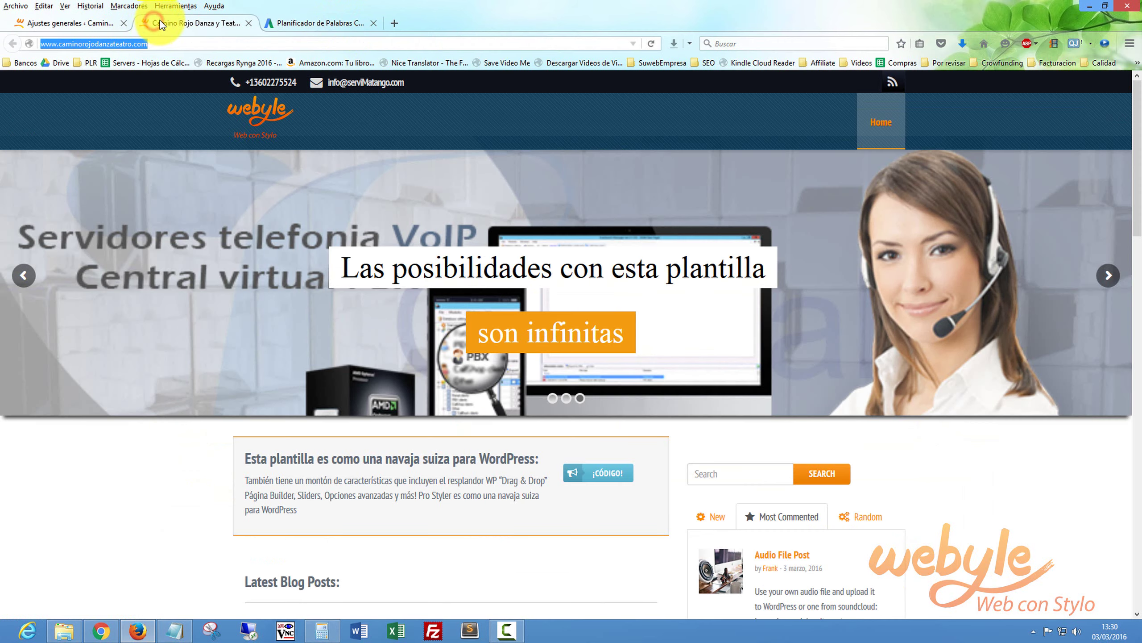
{"action": "left_click", "coordinate": [87, 23]}
{"action": "type", "text": ","}
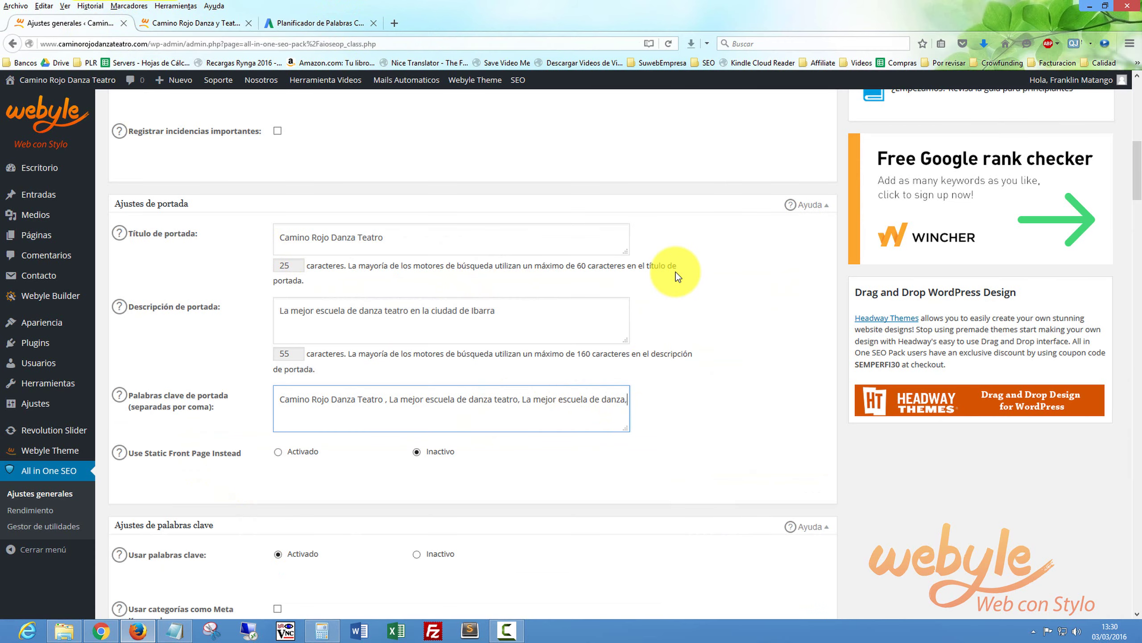
{"action": "left_click_drag", "start_coordinate": [516, 398], "coordinate": [388, 399]}
{"action": "left_click", "coordinate": [362, 411]}
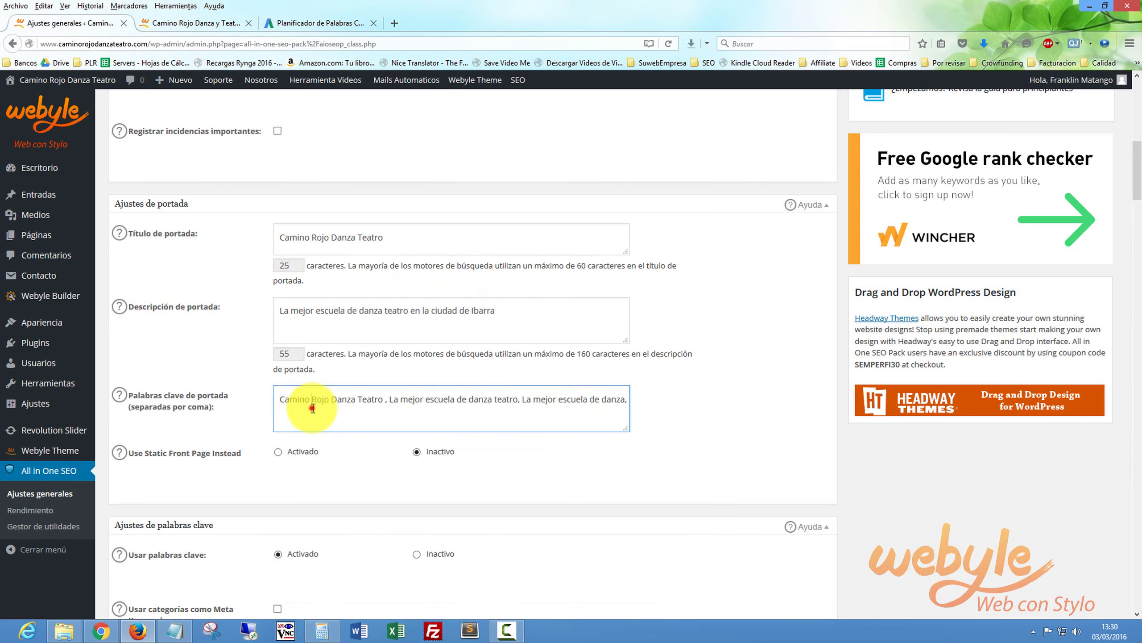
{"action": "left_click", "coordinate": [627, 399]}
{"action": "key", "text": "ctrl+v"}
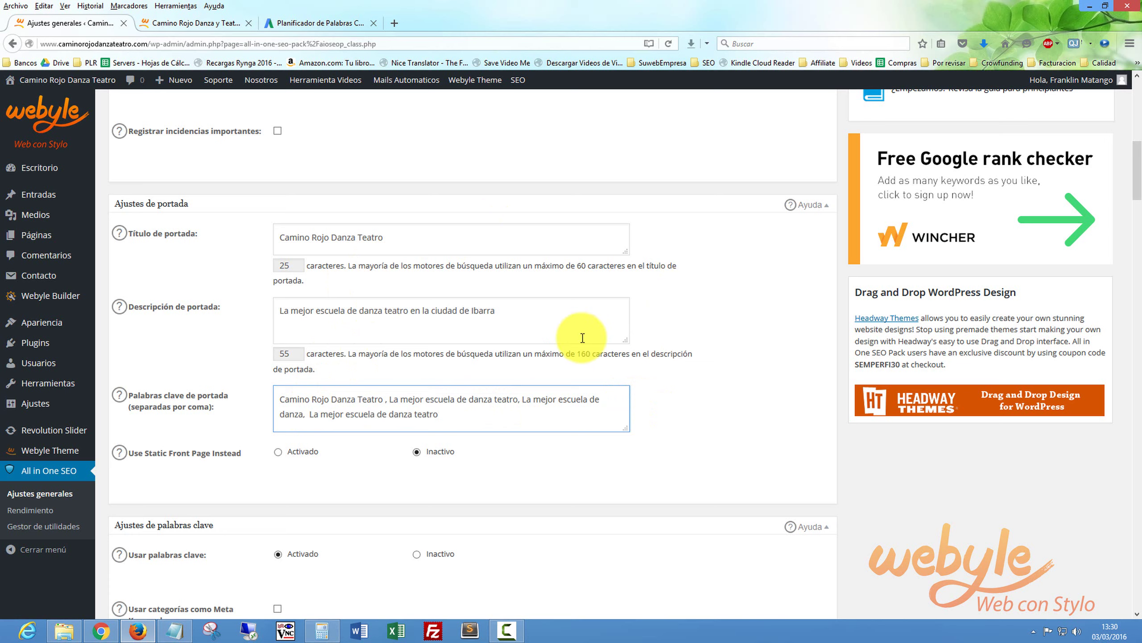
{"action": "left_click", "coordinate": [413, 414]}
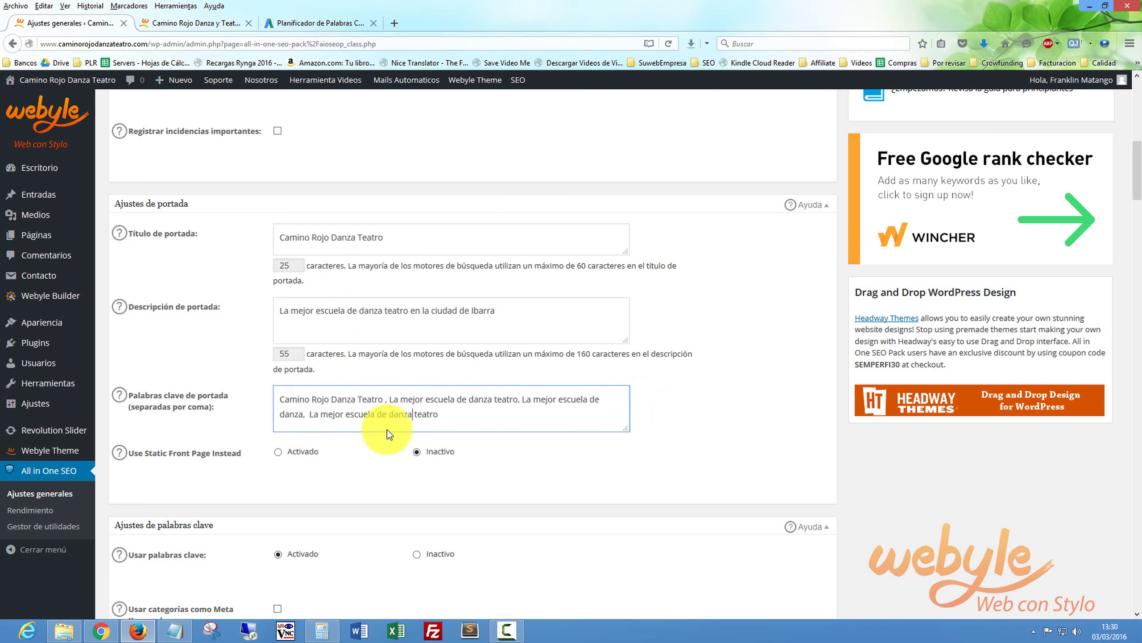
{"action": "left_click_drag", "start_coordinate": [388, 399], "coordinate": [290, 394]}
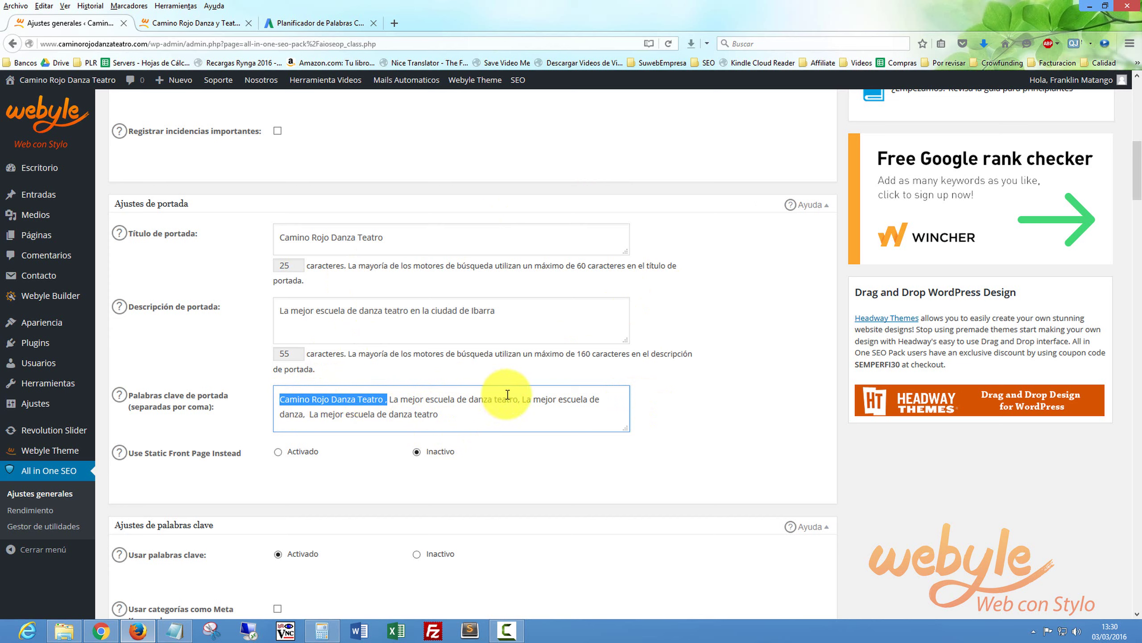
{"action": "left_click_drag", "start_coordinate": [522, 400], "coordinate": [498, 399]}
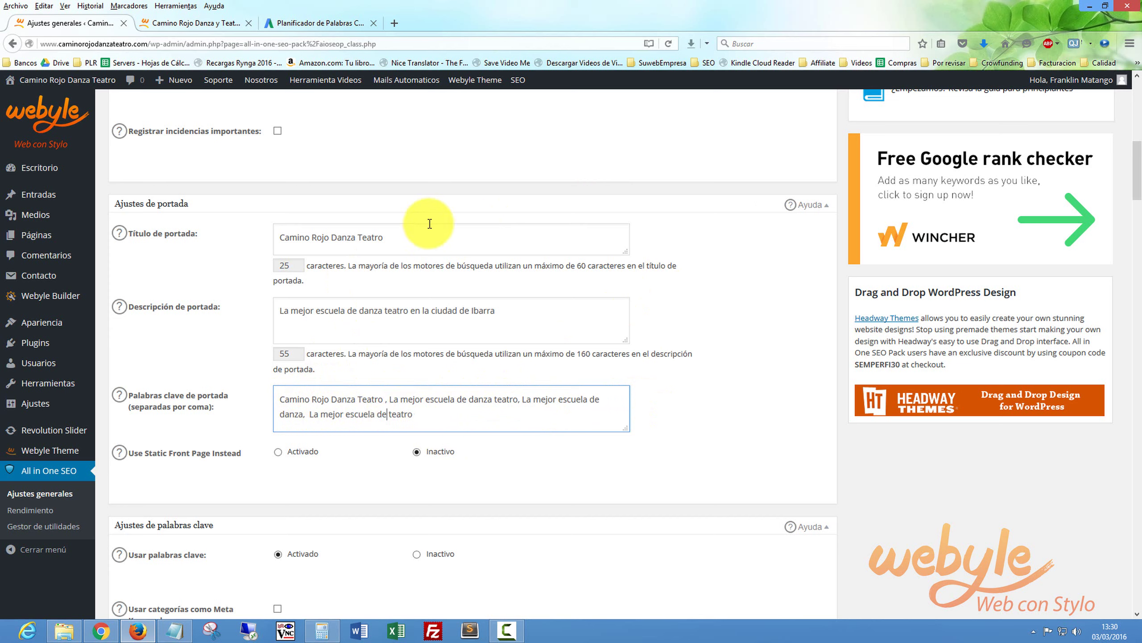
- Append ", escuela de danza, escuela de teatro, danza y teatro" to the front page keywords and compare them with the Keyword Planner terms
{"action": "left_click", "coordinate": [415, 415]}
{"action": "type", "text": ", escuela"}
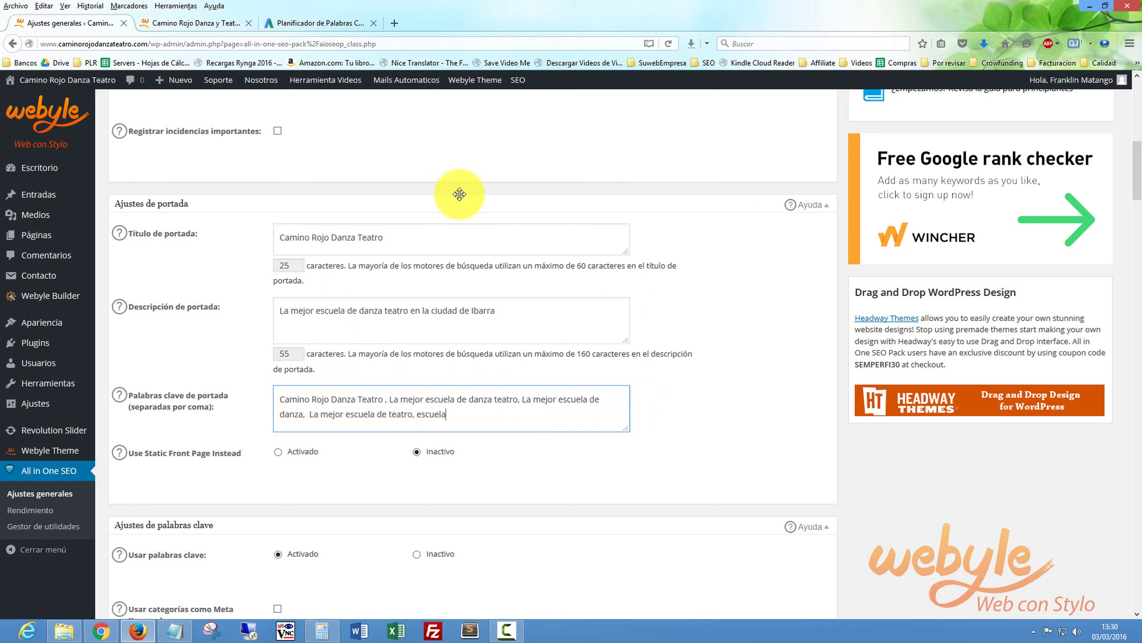
{"action": "type", "text": " de danza, escuela de teatro"}
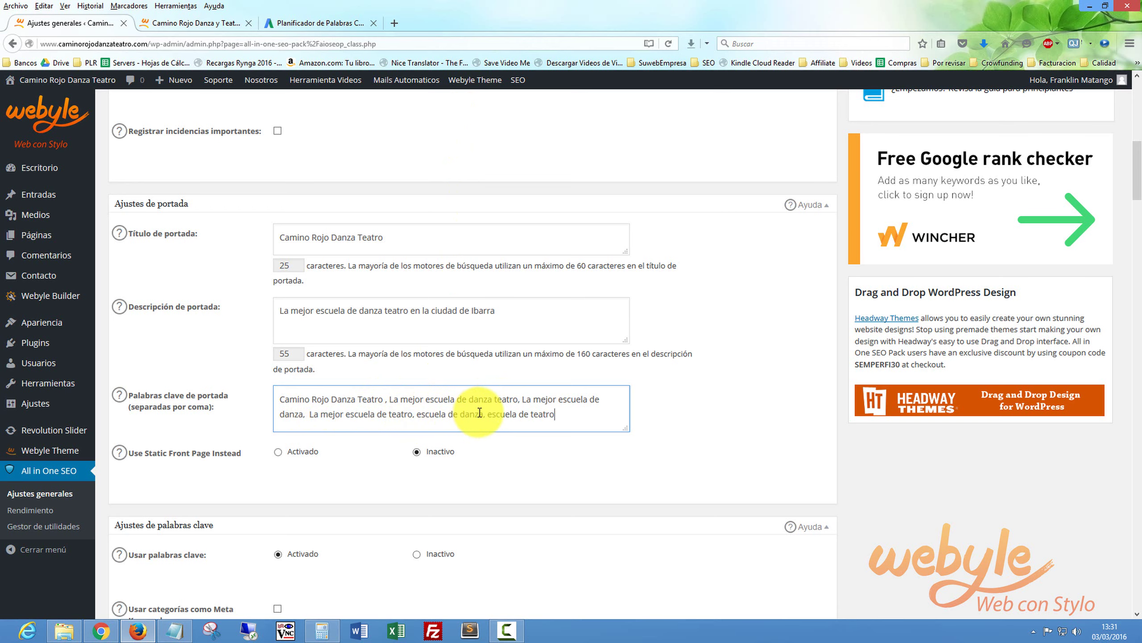
{"action": "type", "text": ", danza y teatro"}
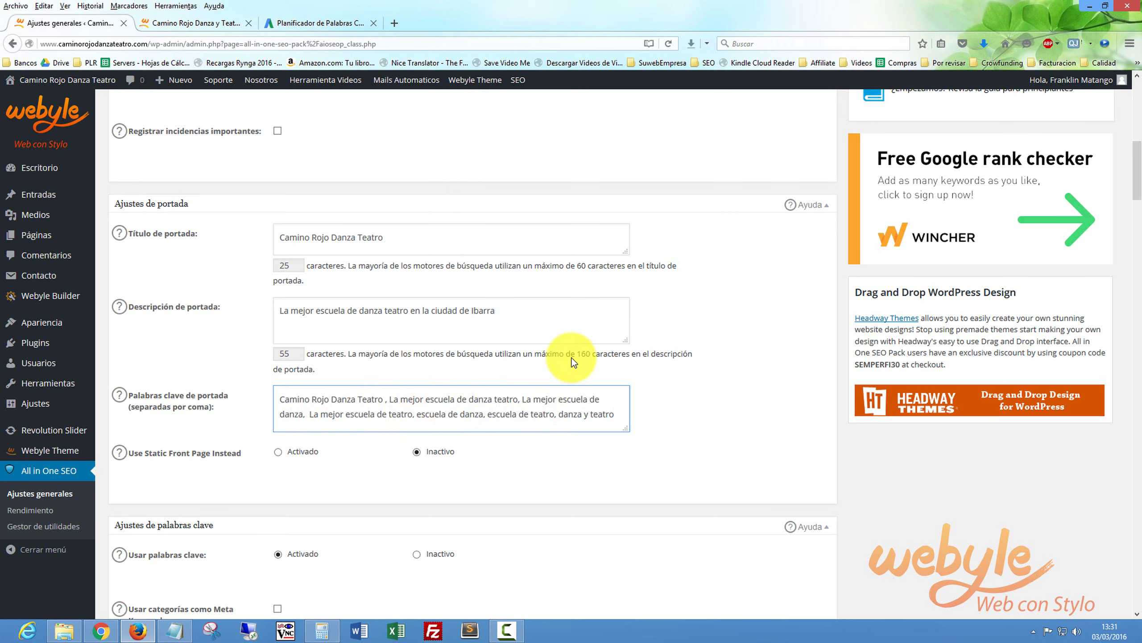
{"action": "left_click", "coordinate": [286, 23]}
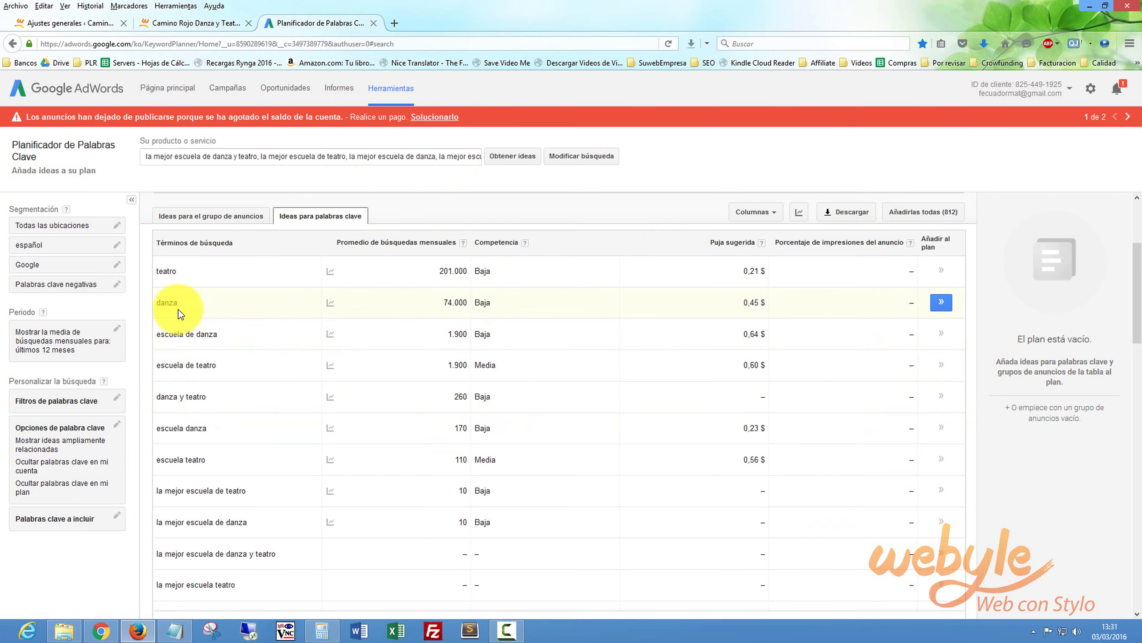
{"action": "left_click", "coordinate": [87, 22]}
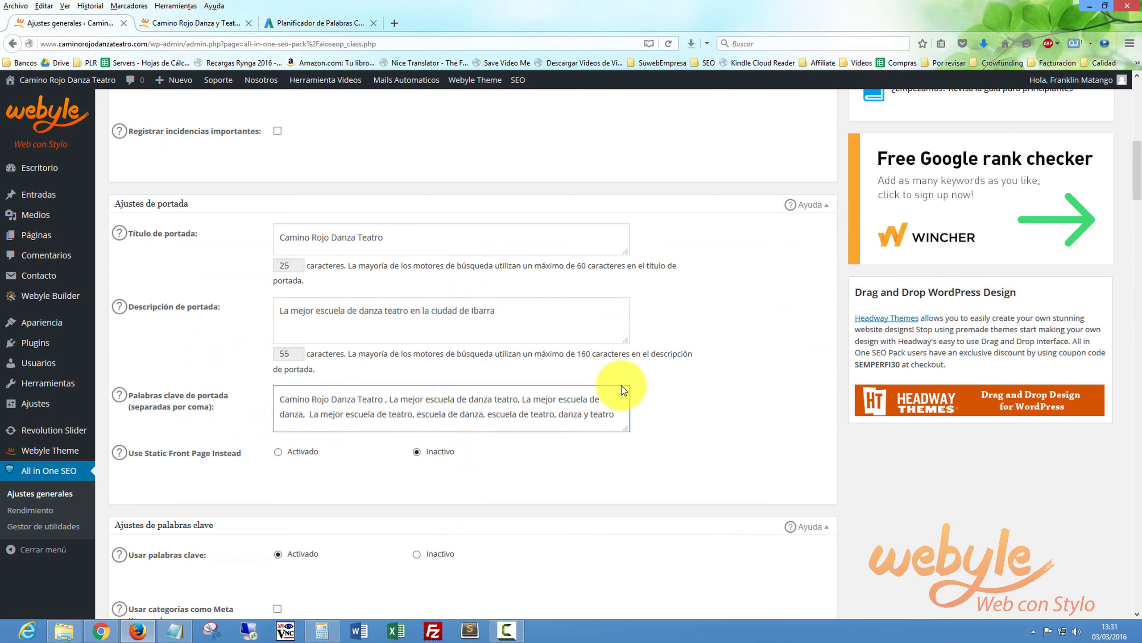
- Copy the complete front page keyword list into a new Notepad document
{"action": "left_click_drag", "start_coordinate": [618, 414], "coordinate": [231, 384]}
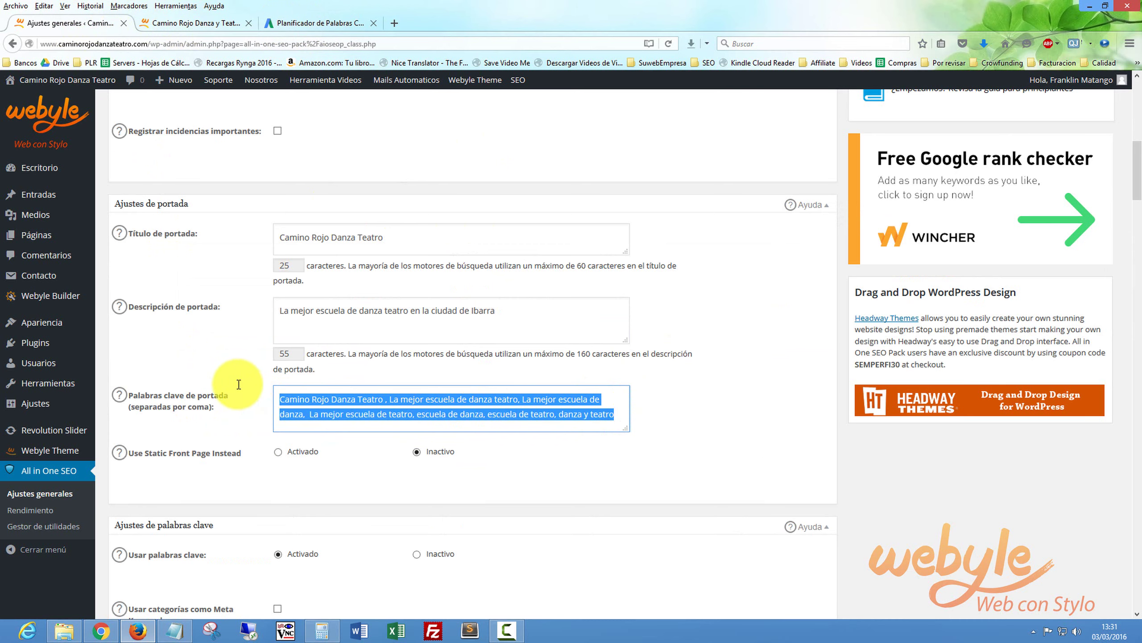
{"action": "right_click", "coordinate": [189, 627]}
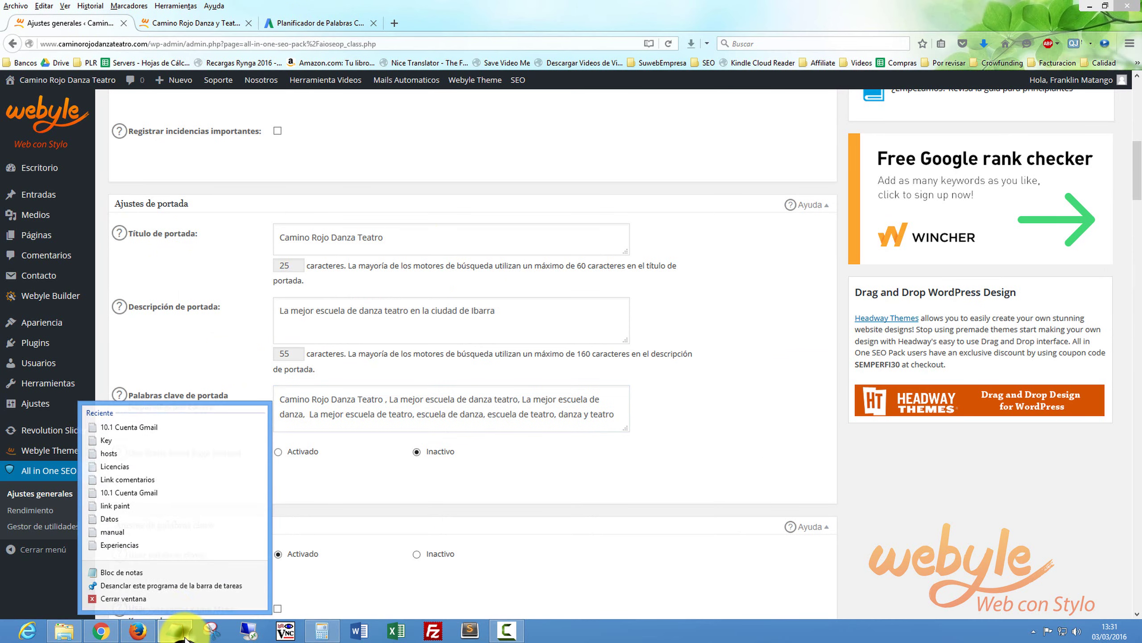
{"action": "left_click", "coordinate": [180, 571]}
{"action": "key", "text": "ctrl+v"}
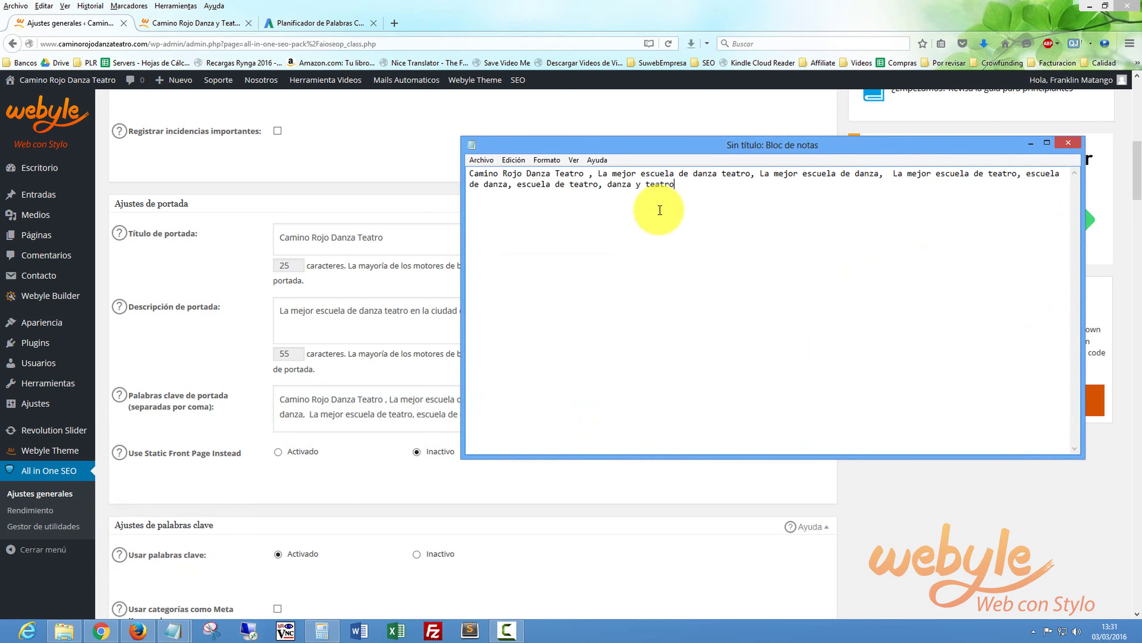
- Copy the front page title to the first line of the new Notepad document, separated by blank lines from the keyword list
{"action": "left_click", "coordinate": [408, 230]}
{"action": "triple_click", "coordinate": [405, 236]}
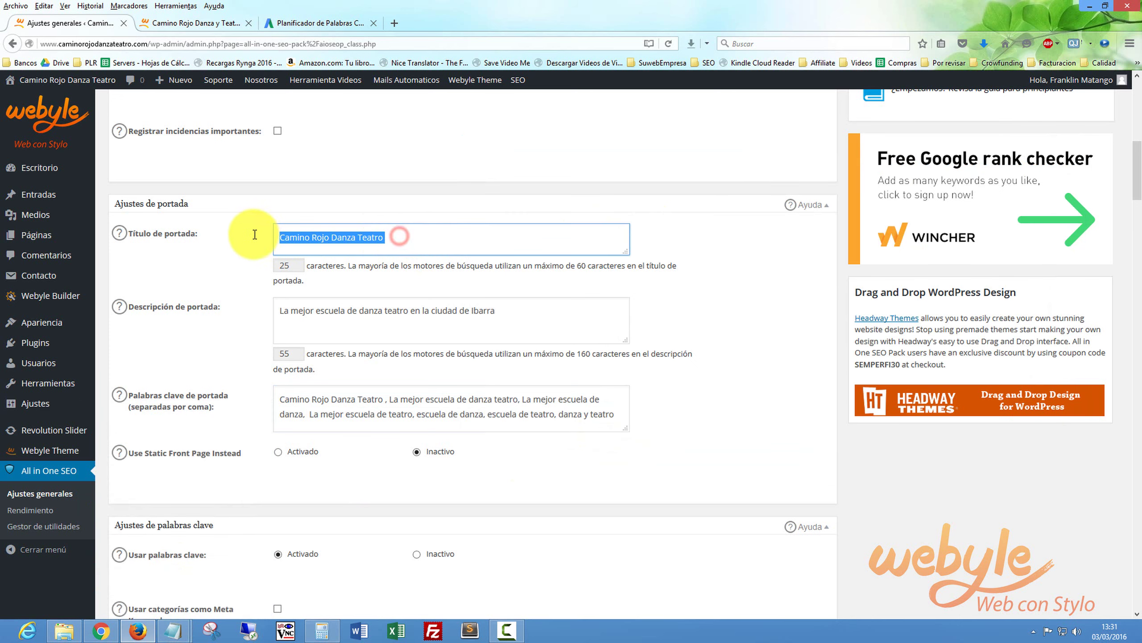
{"action": "left_click", "coordinate": [173, 630]}
{"action": "left_click", "coordinate": [201, 572]}
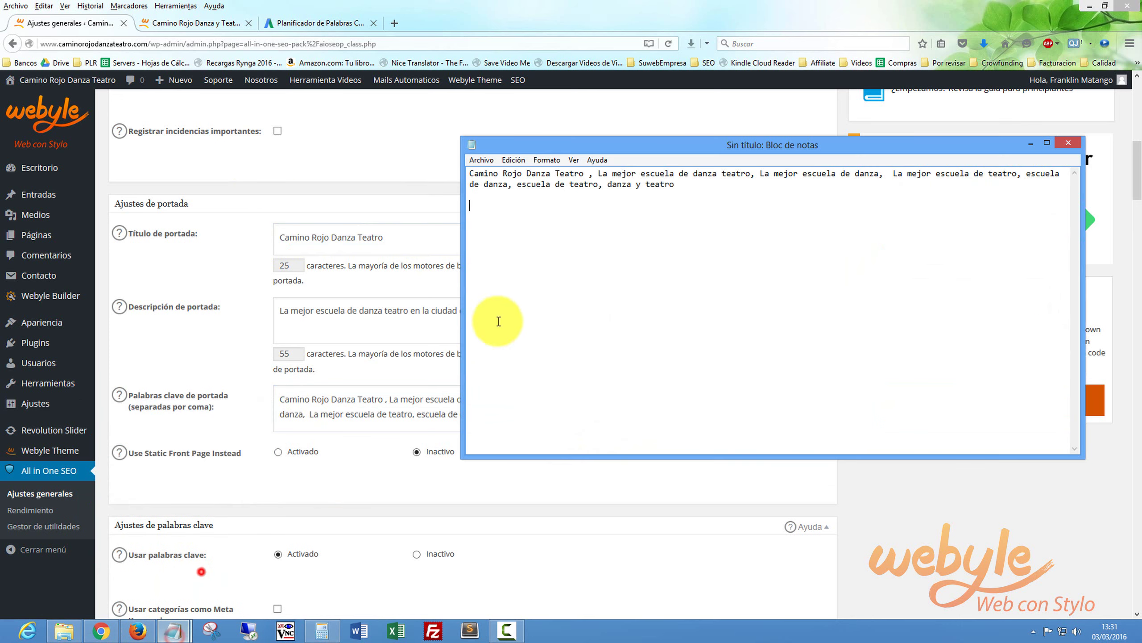
{"action": "left_click", "coordinate": [468, 175]}
{"action": "key", "text": "Return"}
{"action": "key", "text": "Return"}
{"action": "key", "text": "Up"}
{"action": "key", "text": "Up"}
{"action": "key", "text": "ctrl+v"}
{"action": "key", "text": "Return"}
{"action": "key", "text": "Return"}
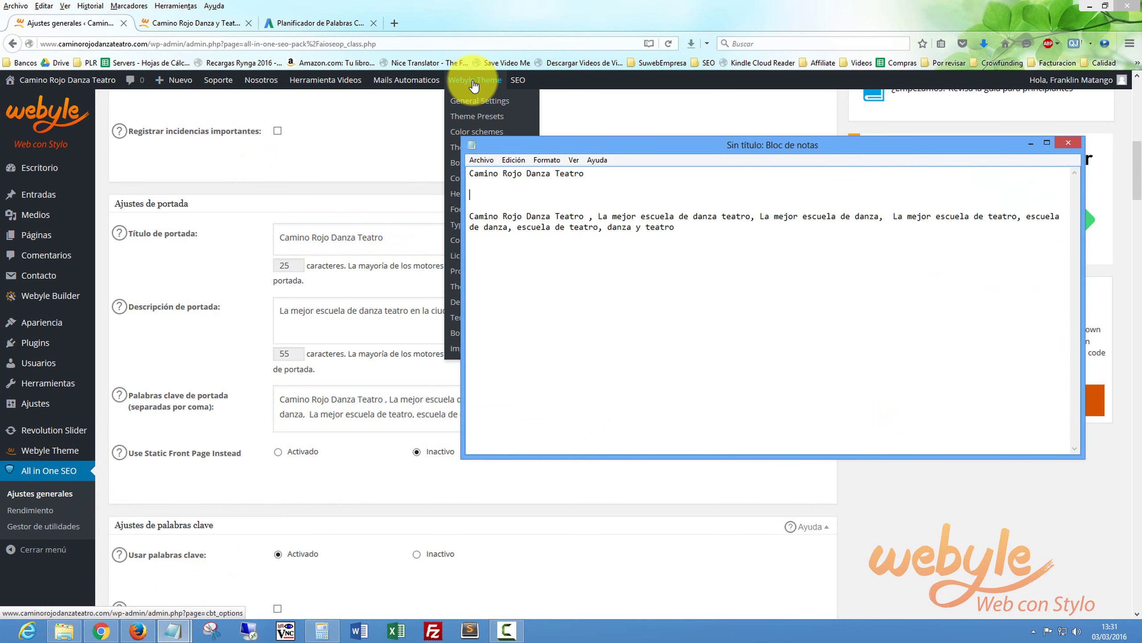
- Copy the front page description into Notepad between the title and the keyword list
{"action": "left_click", "coordinate": [349, 335]}
{"action": "left_click_drag", "start_coordinate": [529, 310], "coordinate": [266, 310]}
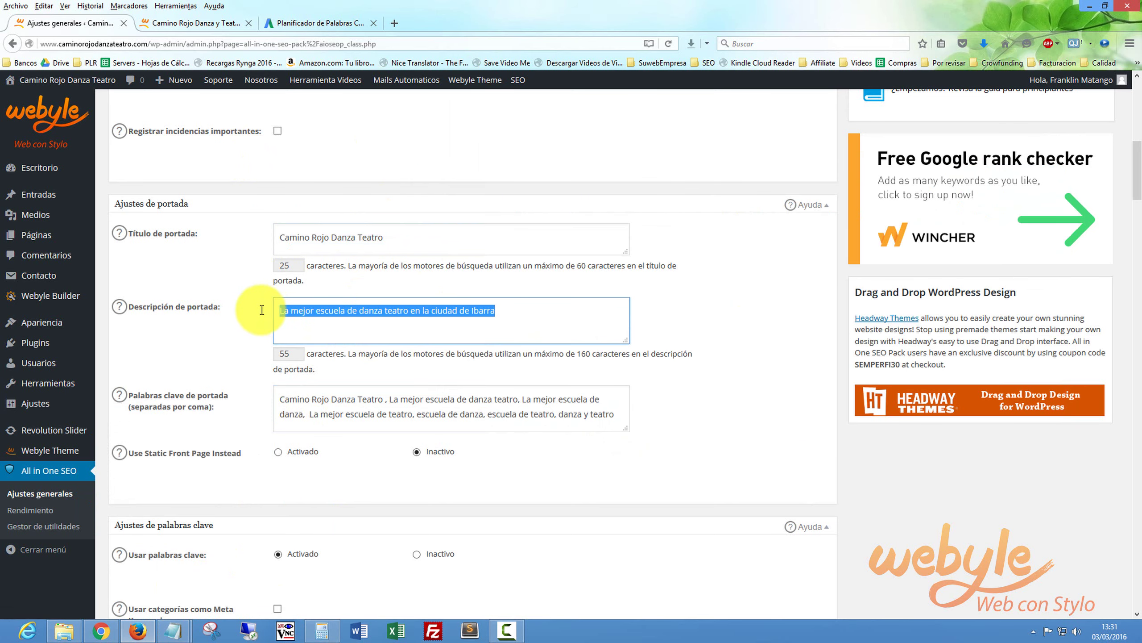
{"action": "key", "text": "ctrl+c"}
{"action": "left_click", "coordinate": [173, 630]}
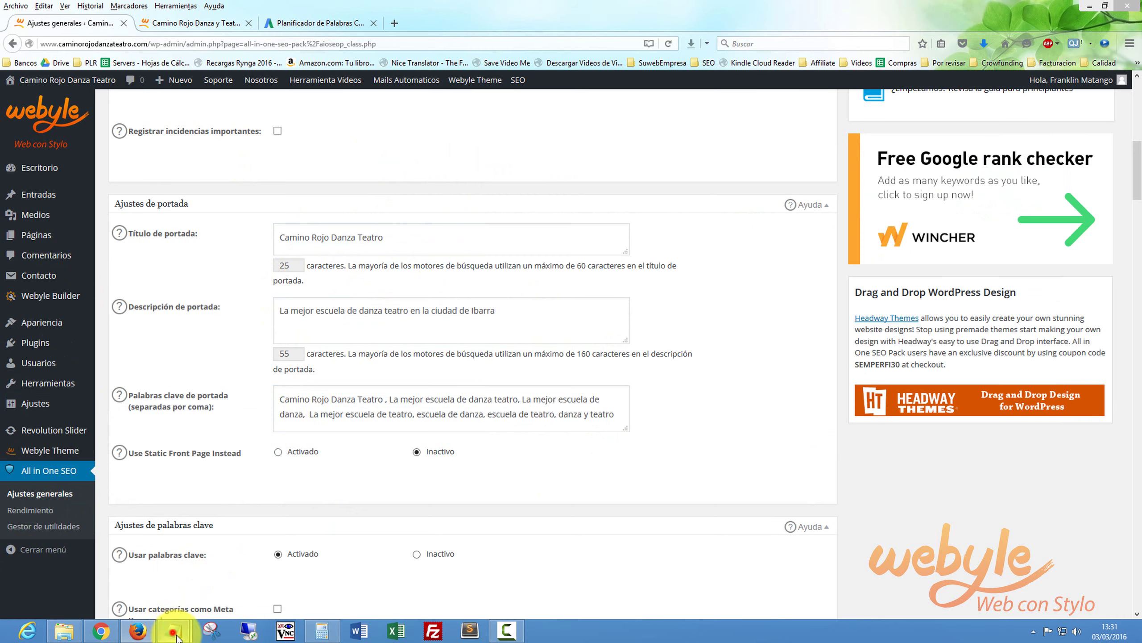
{"action": "left_click", "coordinate": [241, 584]}
{"action": "key", "text": "ctrl+v"}
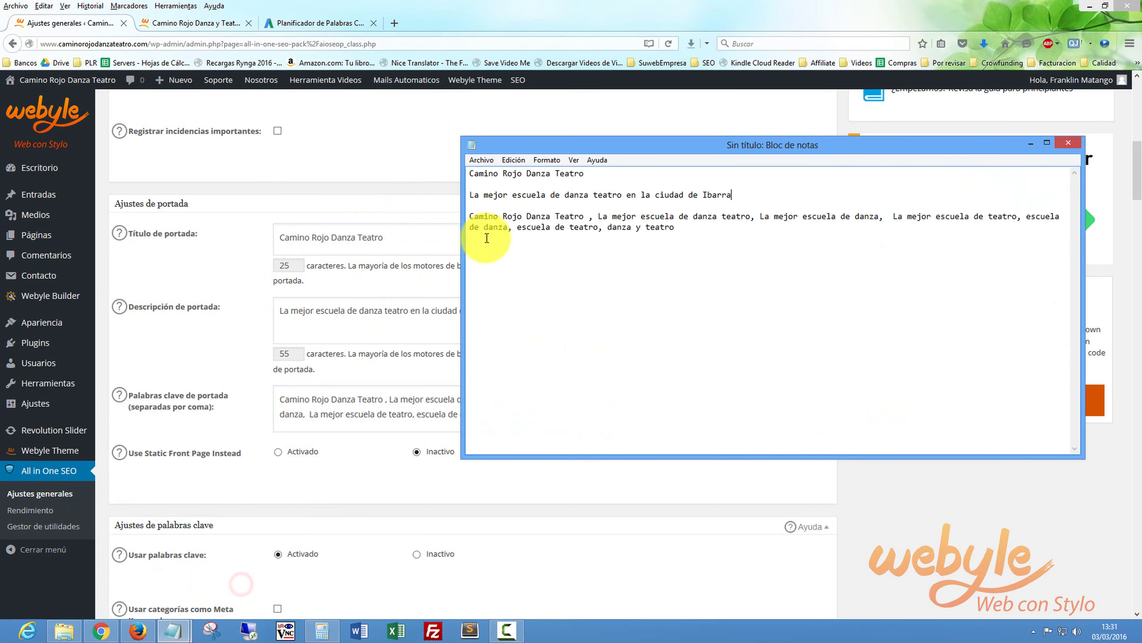
- Extend the front page title in the browser to "Camino Rojo Danza Teatro la mejor escuela en Ibarra Ecuador"
{"action": "left_click", "coordinate": [402, 242]}
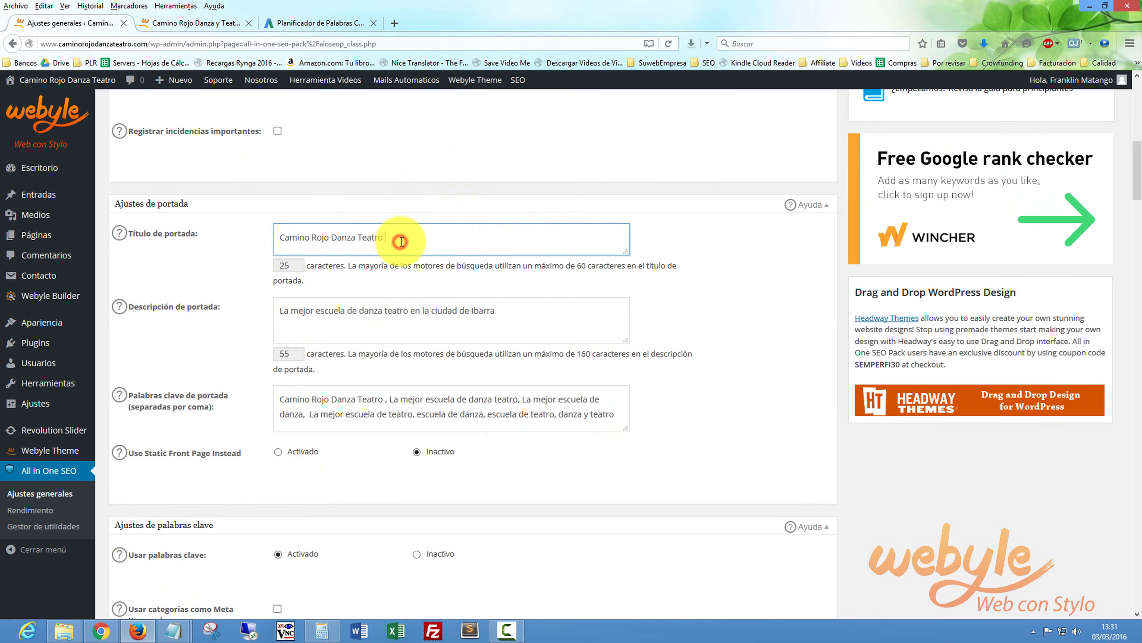
{"action": "double_click", "coordinate": [582, 266]}
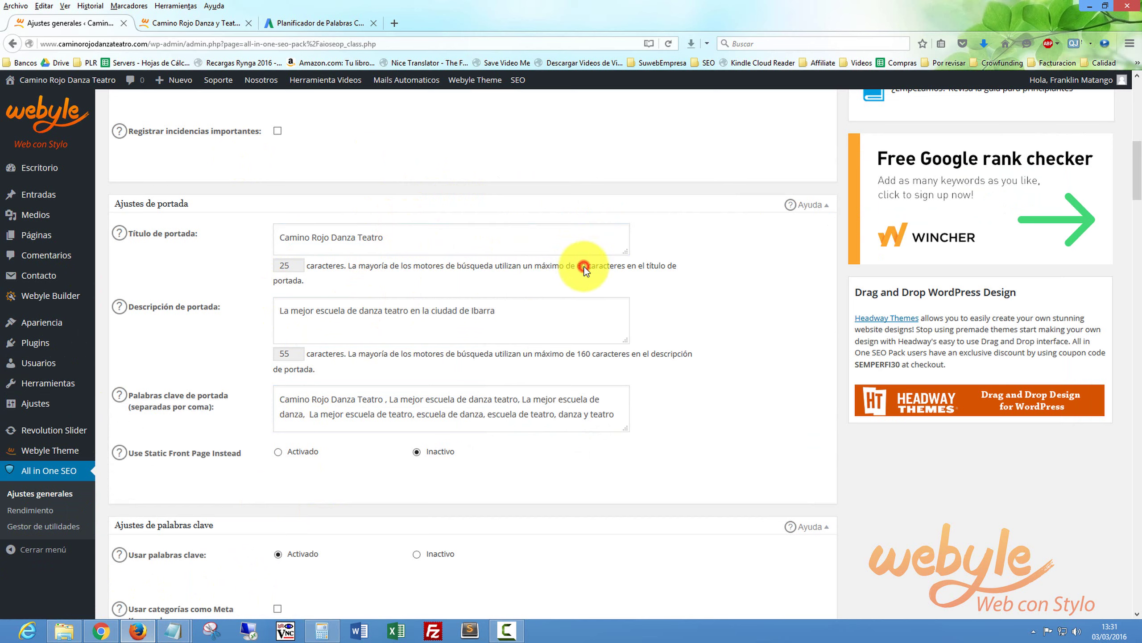
{"action": "left_click", "coordinate": [394, 237]}
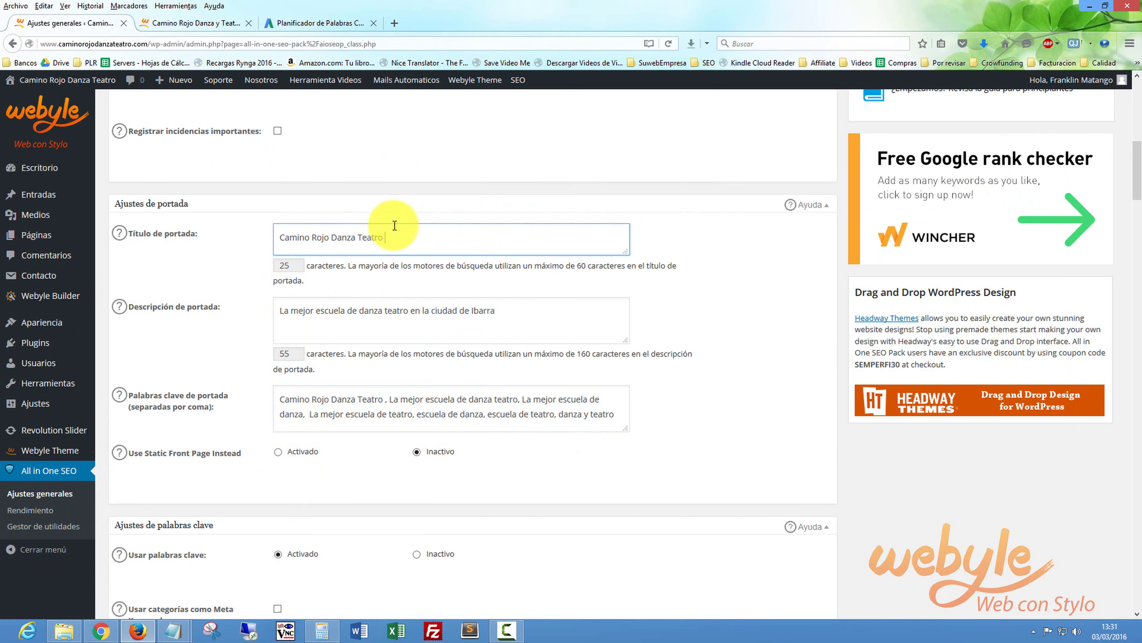
- Append "Ecuador es camino Rojo danza y teatro, Clic Aqui para más información. Inscripciones abiertas HOY." to the front page description and select its full text
{"action": "left_click", "coordinate": [502, 310]}
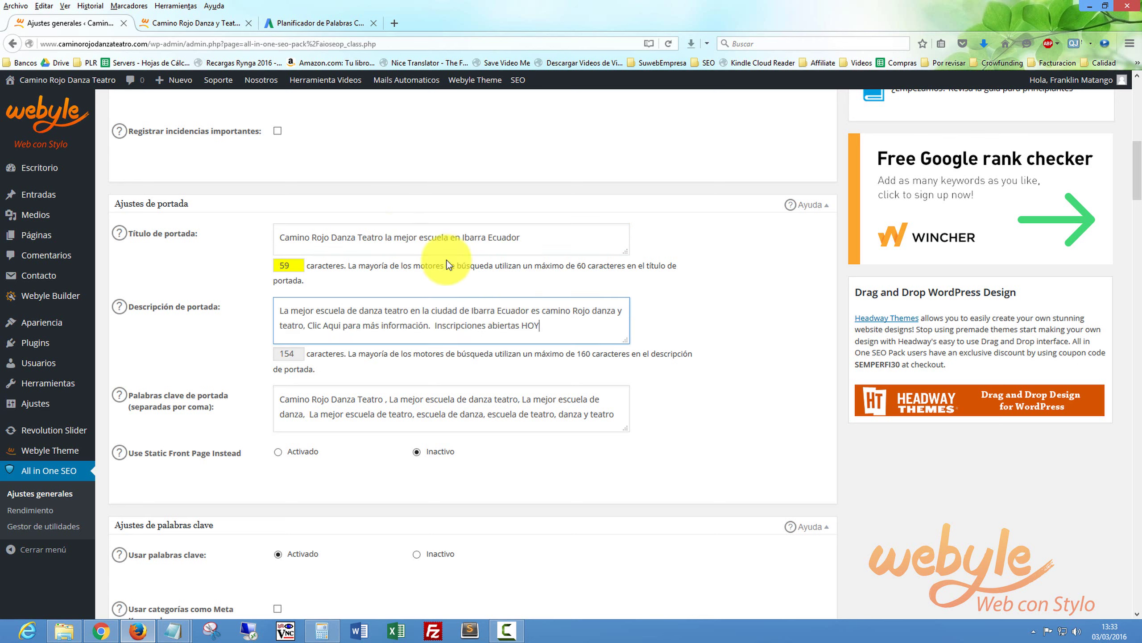
{"action": "type", "text": "."}
{"action": "key", "text": "ctrl+a"}
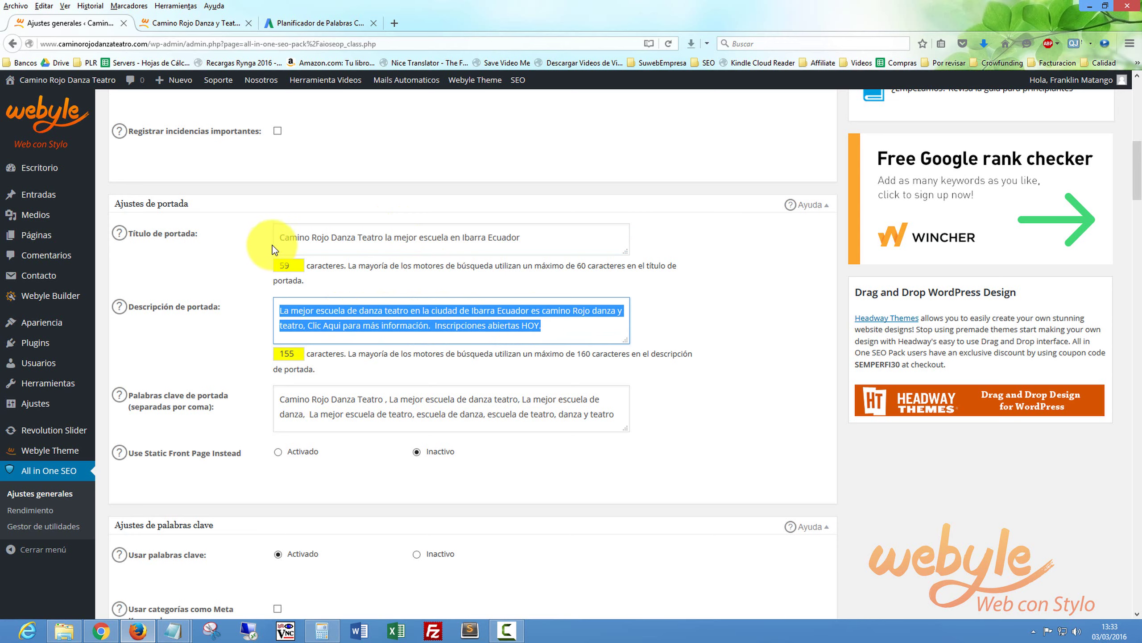
- Replace the description in the Notepad copy with the extended front page description ending in "Inscripciones abiertas HOY."
{"action": "left_click", "coordinate": [545, 331]}
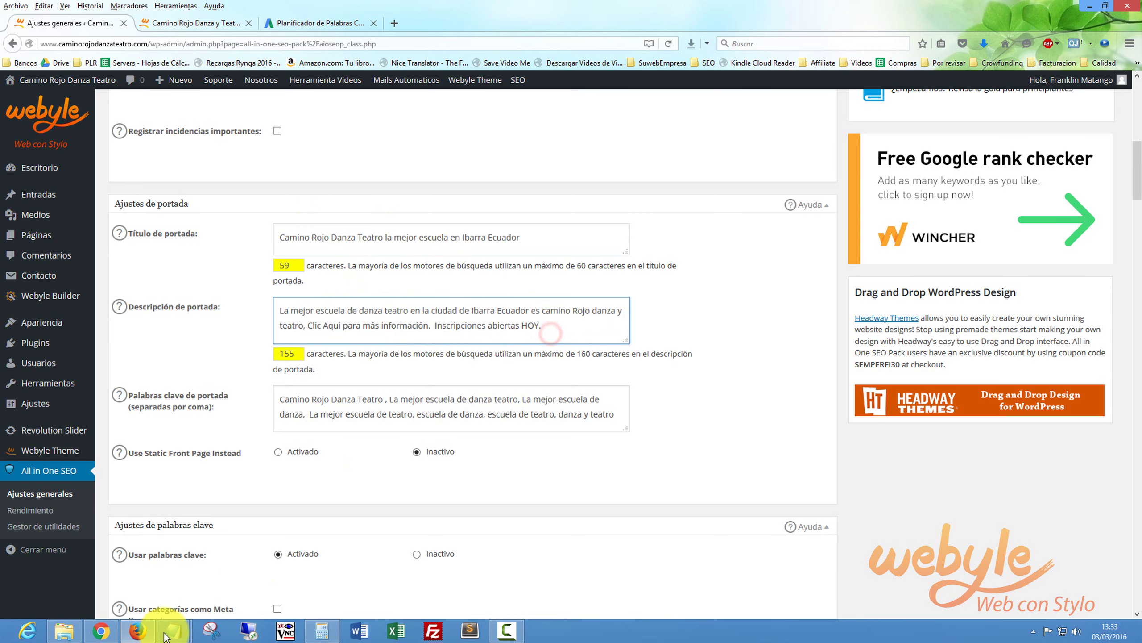
{"action": "mouse_move", "coordinate": [172, 630]}
{"action": "left_click", "coordinate": [244, 565]}
{"action": "mouse_move", "coordinate": [469, 194]}
{"action": "left_mouse_down"}
{"action": "mouse_move", "coordinate": [740, 194]}
{"action": "mouse_move", "coordinate": [470, 195]}
{"action": "left_mouse_up"}
{"action": "key", "text": "ctrl+v"}
{"action": "key", "text": "Return"}
{"action": "key", "text": "Return"}
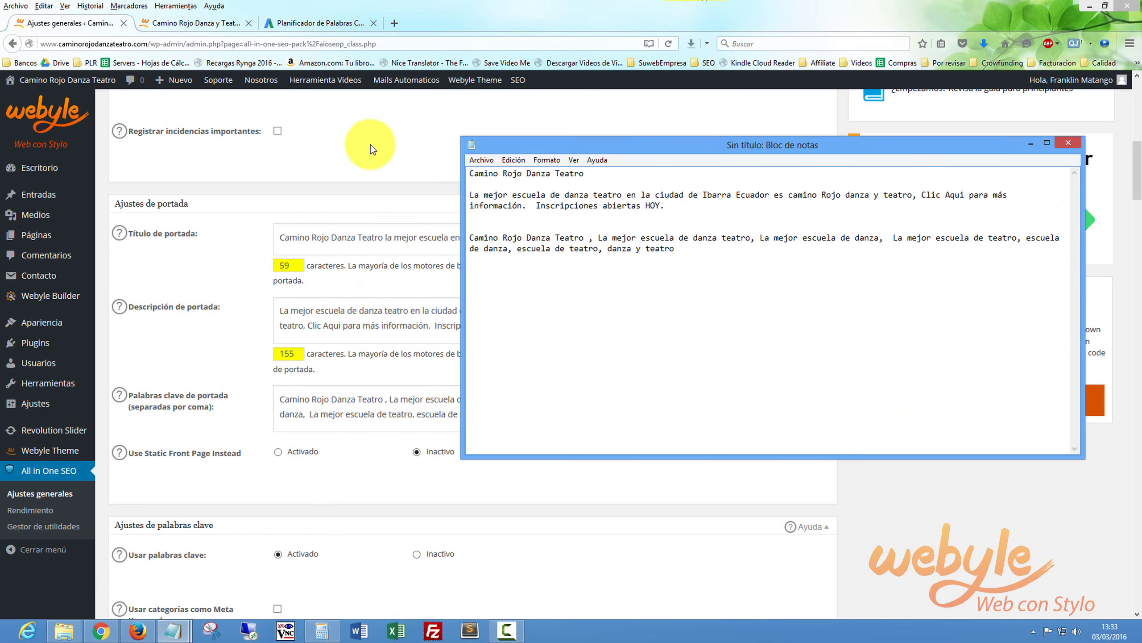
- Replace the title line in the Notepad copy with the front page title "Camino Rojo Danza Teatro la mejor escuela en Ibarra Ecuador"
{"action": "left_click", "coordinate": [385, 237]}
{"action": "left_click_drag", "start_coordinate": [532, 235], "coordinate": [202, 185]}
{"action": "mouse_move", "coordinate": [172, 630]}
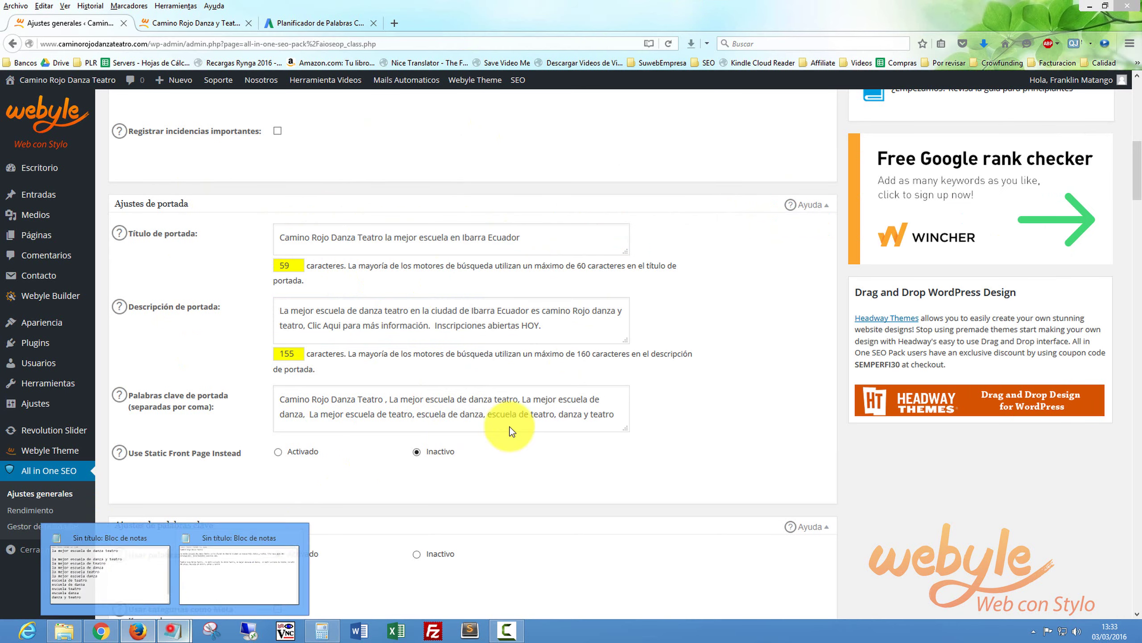
{"action": "left_click", "coordinate": [240, 566]}
{"action": "left_click_drag", "start_coordinate": [610, 170], "coordinate": [446, 172]}
{"action": "key", "text": "ctrl+v"}
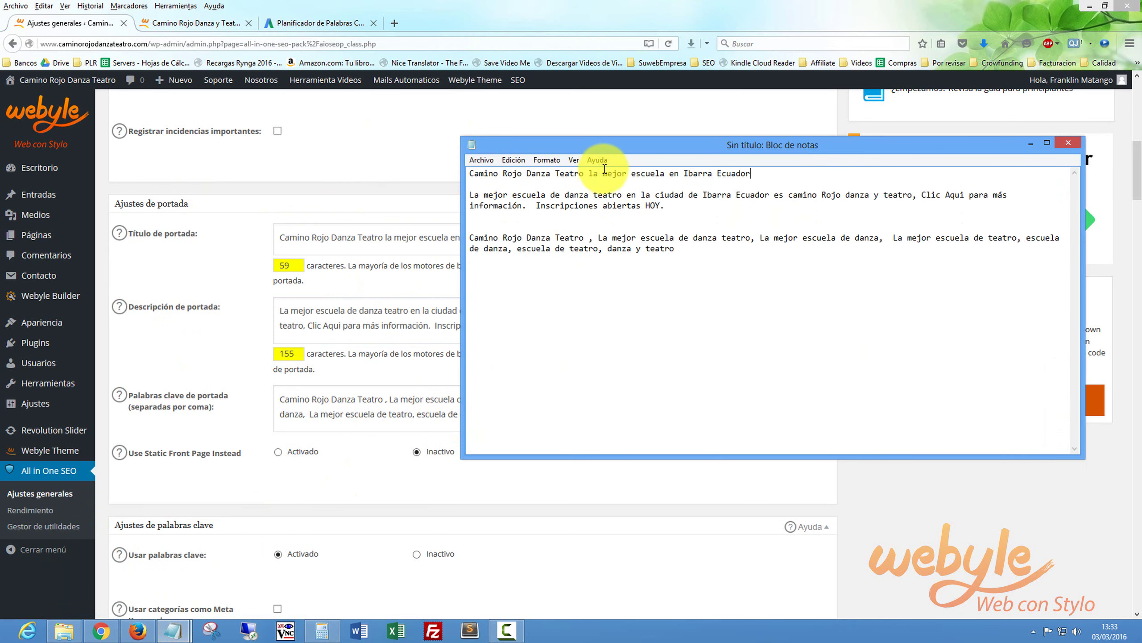
- Move the Notepad window with the SEO texts off the front page fields and return to the settings page in the browser
{"action": "left_click_drag", "start_coordinate": [524, 148], "coordinate": [561, 147]}
{"action": "key", "text": "alt+Tab"}
{"action": "left_click_drag", "start_coordinate": [533, 235], "coordinate": [282, 238]}
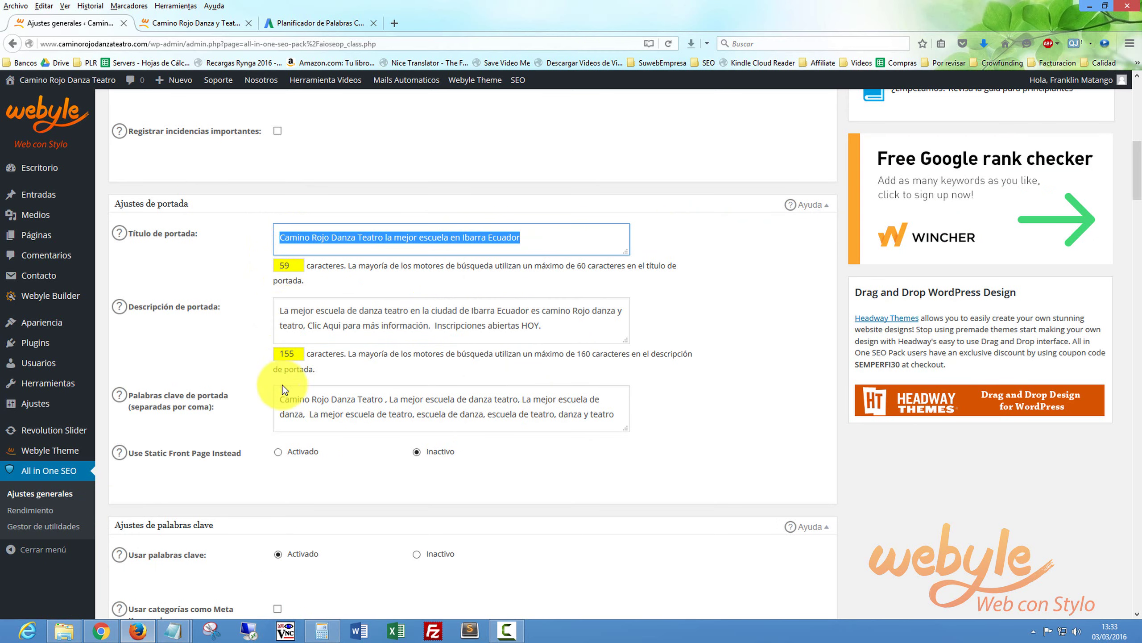
{"action": "left_click", "coordinate": [178, 632]}
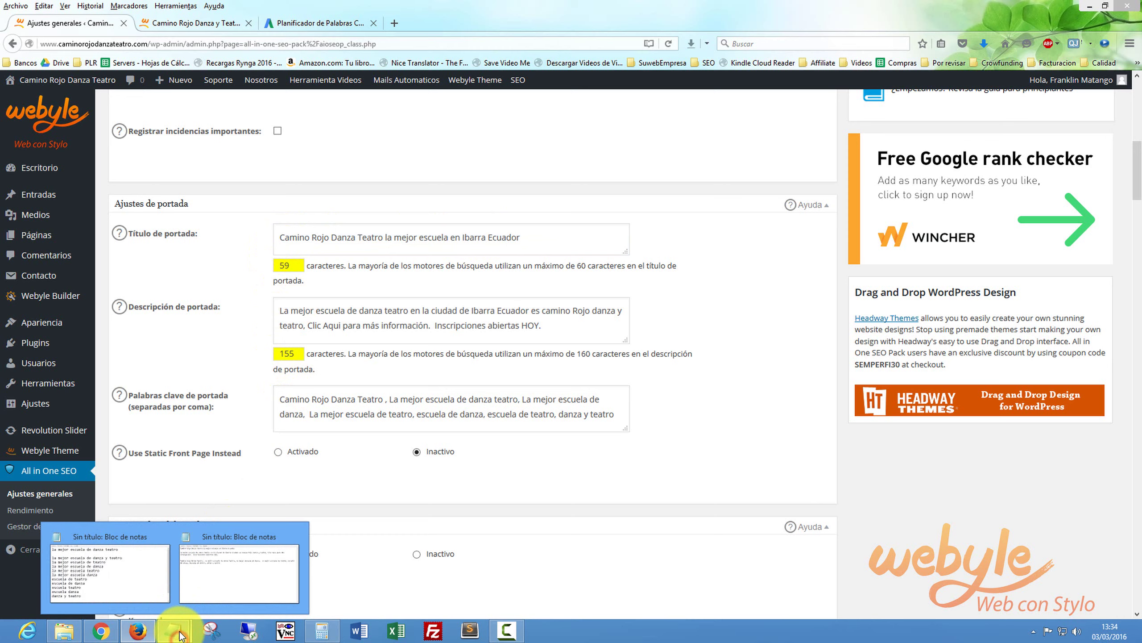
{"action": "left_click", "coordinate": [234, 558]}
{"action": "left_click_drag", "start_coordinate": [568, 145], "coordinate": [602, 171]}
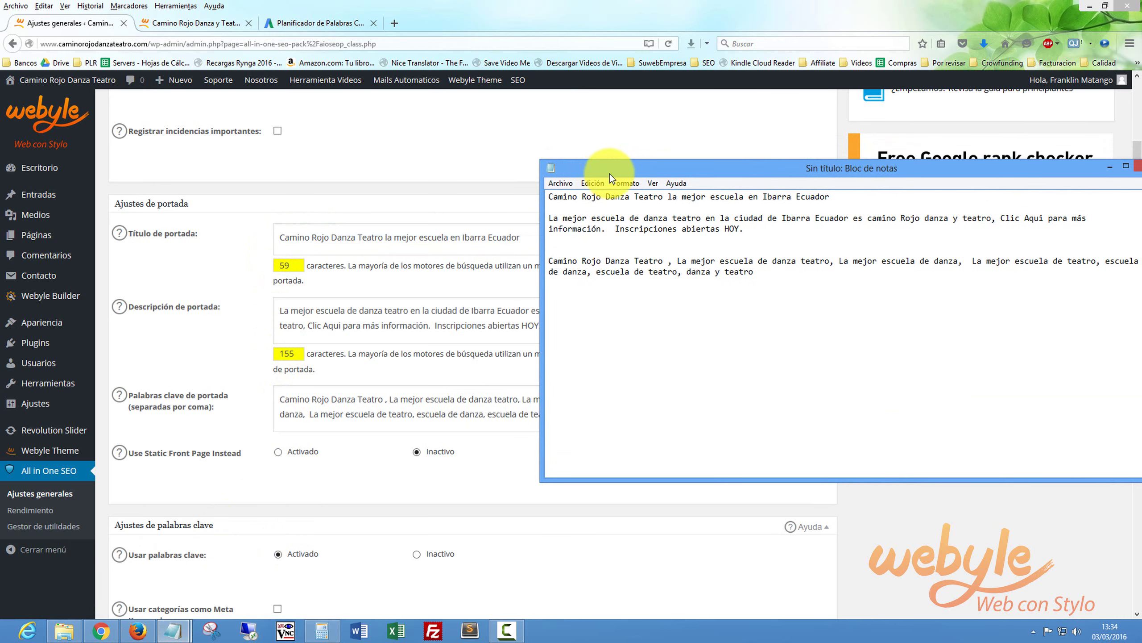
{"action": "left_click", "coordinate": [486, 182]}
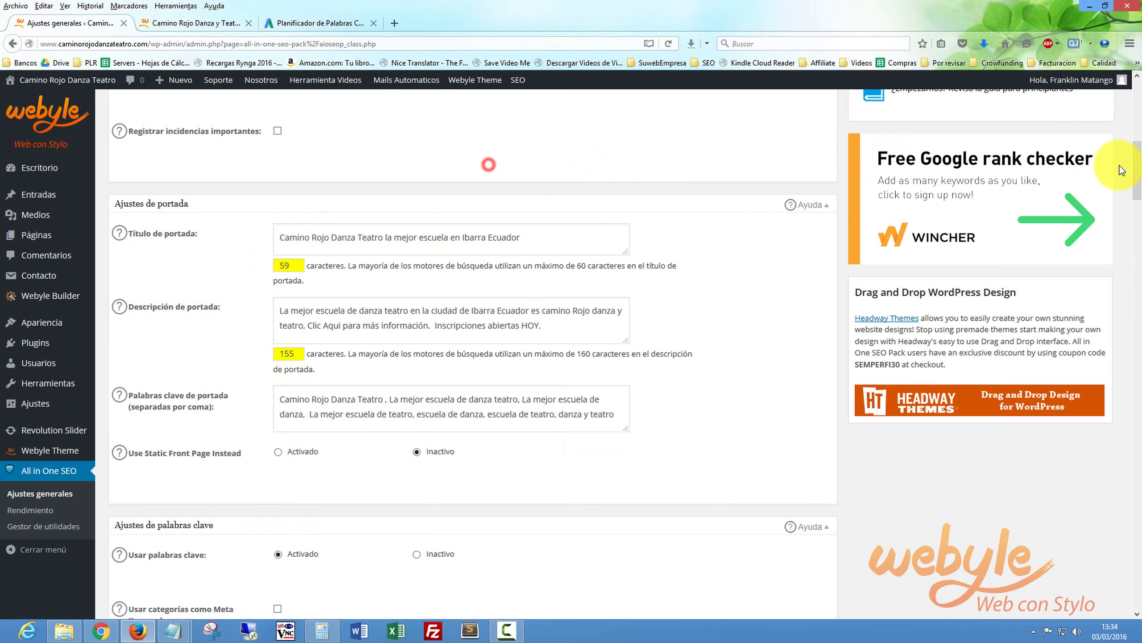
- Save the updated All in One SEO general settings
{"action": "left_click_drag", "start_coordinate": [1137, 150], "coordinate": [1134, 106]}
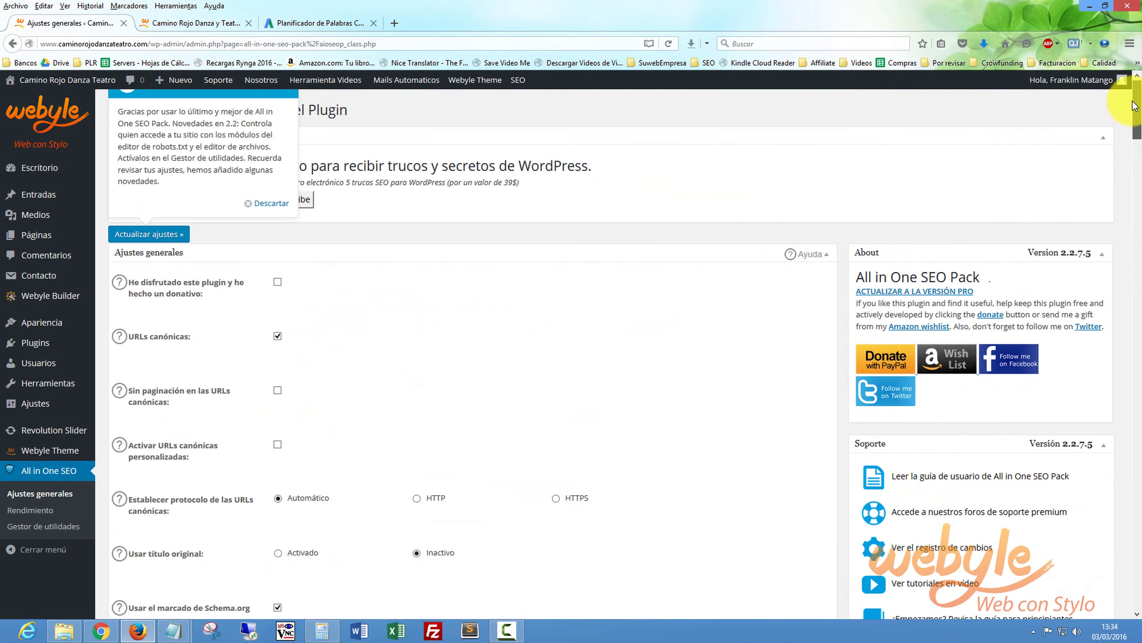
{"action": "left_click", "coordinate": [168, 235]}
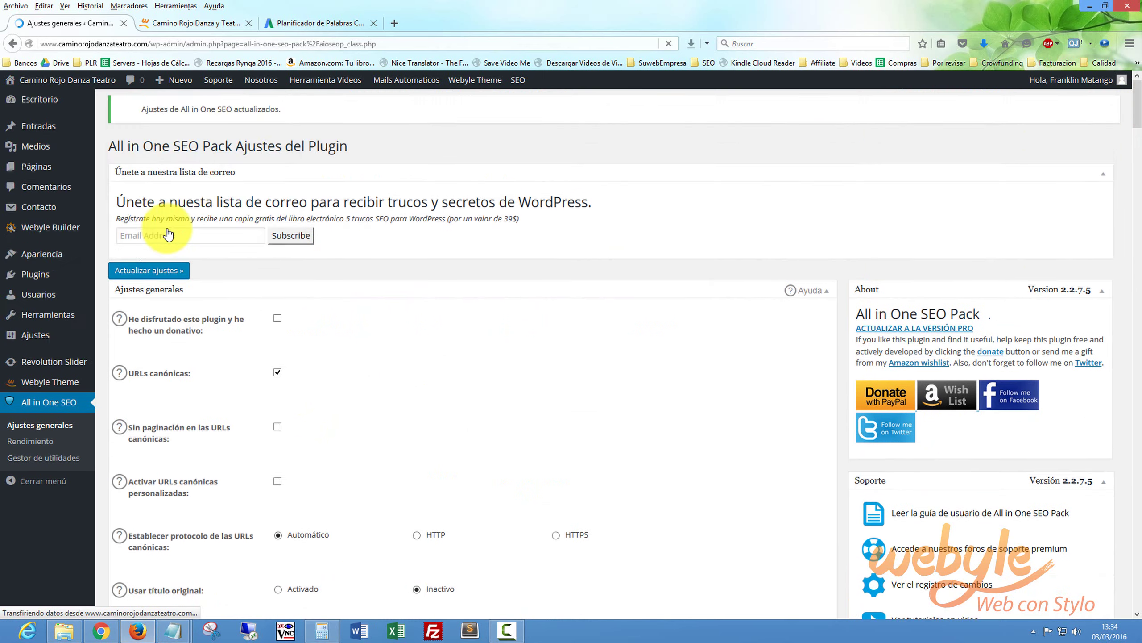
{"action": "left_click", "coordinate": [249, 239]}
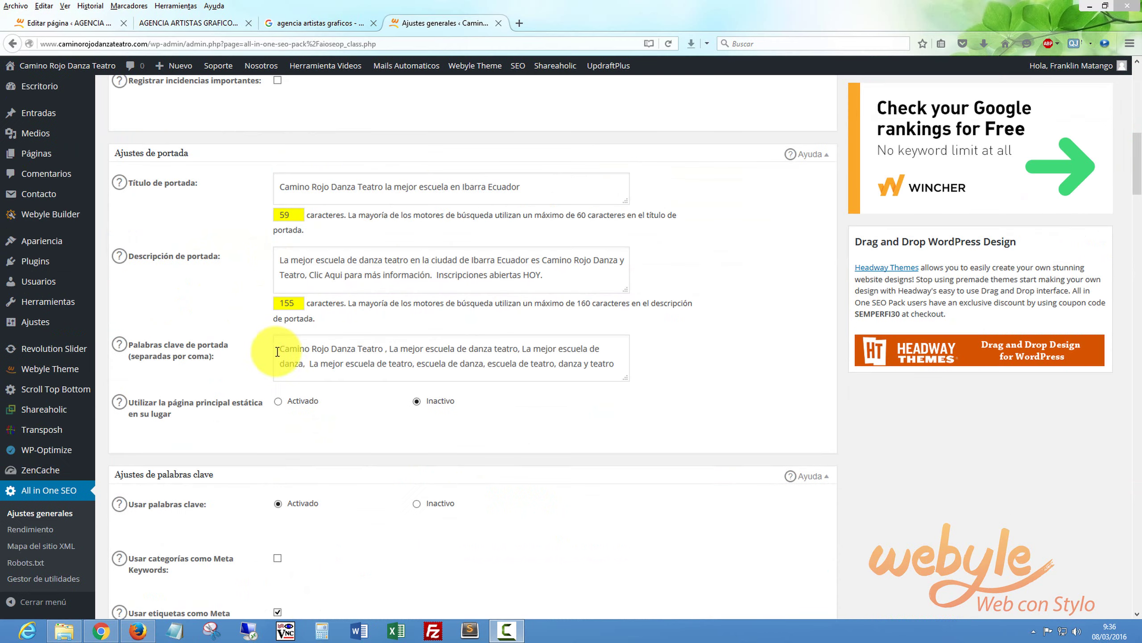
- Copy the complete front page keyword list from the All in One SEO settings
{"action": "left_click_drag", "start_coordinate": [278, 351], "coordinate": [619, 368]}
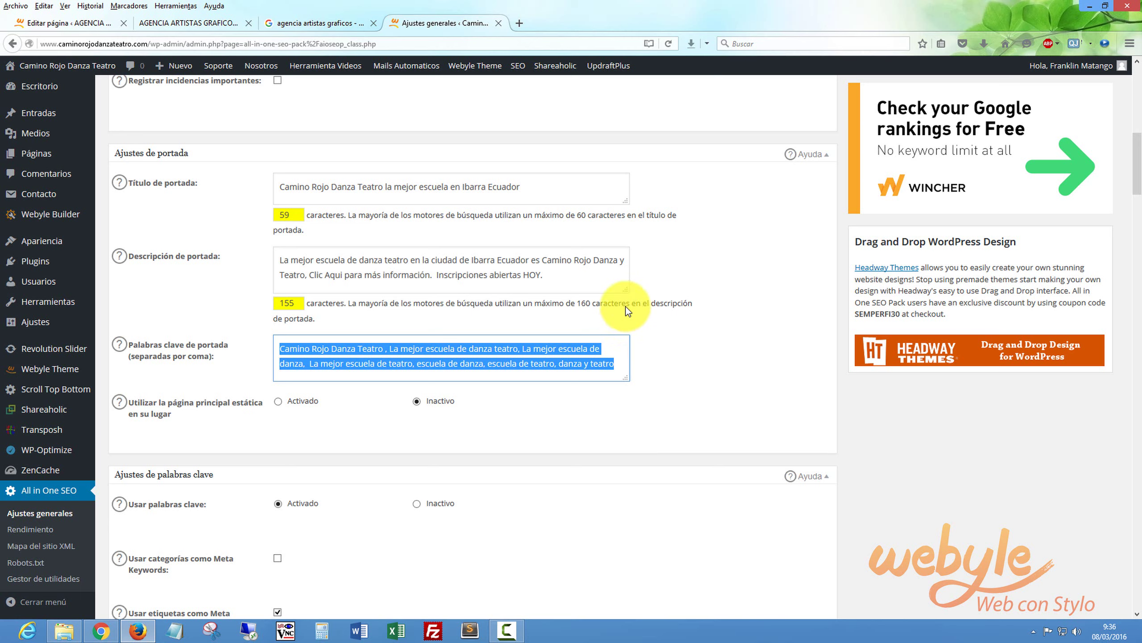
{"action": "right_click", "coordinate": [471, 360]}
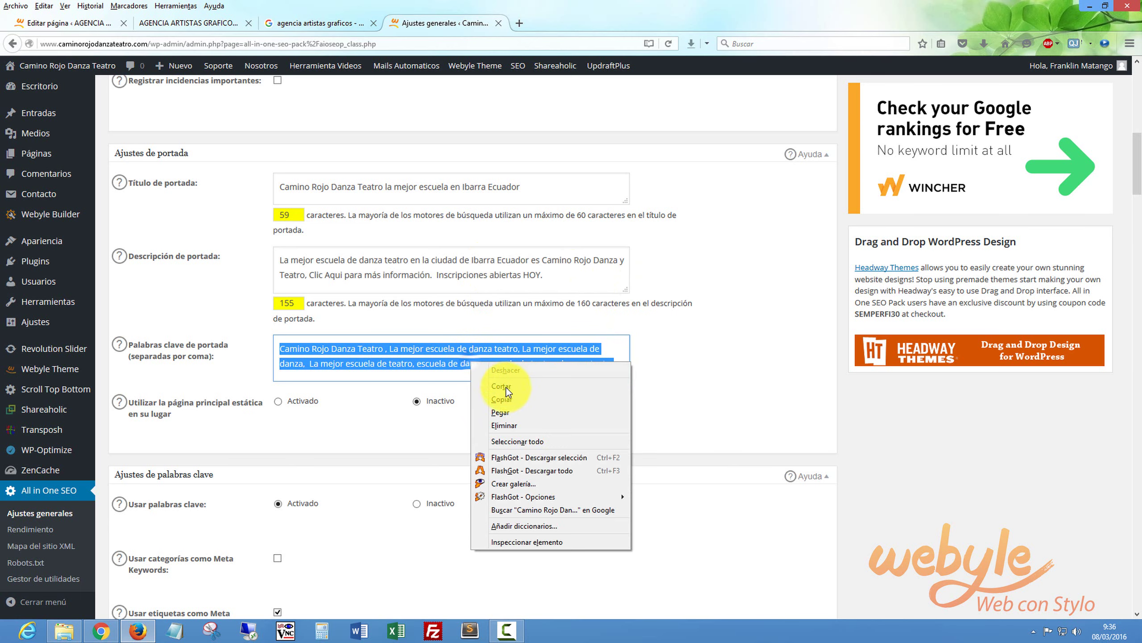
{"action": "left_click", "coordinate": [502, 399]}
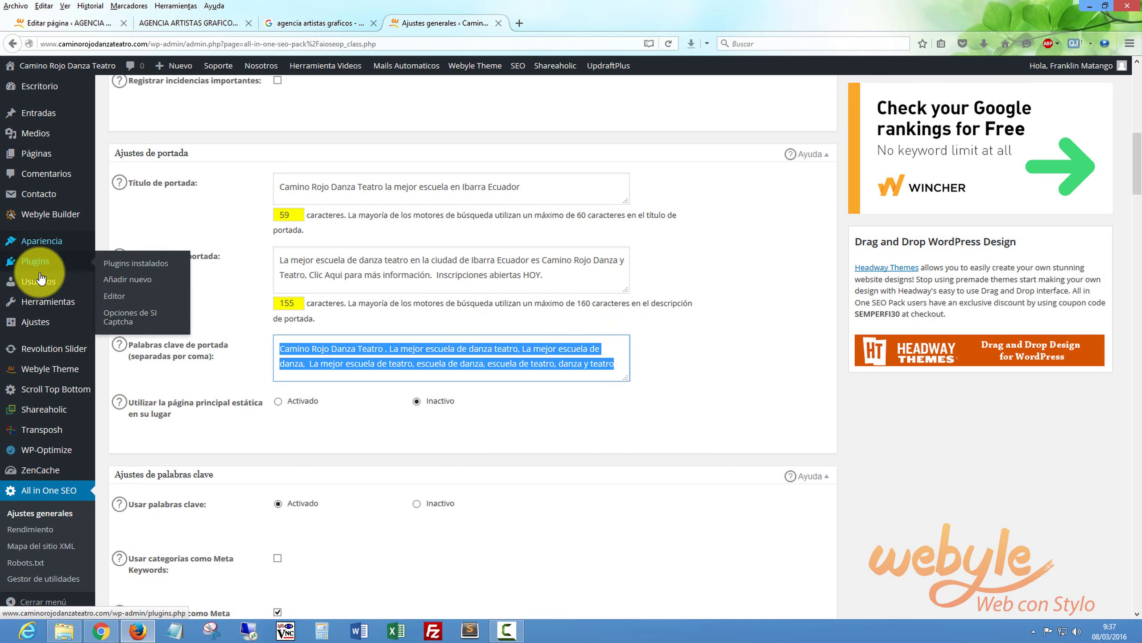
- Paste the copied keyword list into Global Keywords in the site's Metadata settings and save the changes
{"action": "mouse_move", "coordinate": [50, 320]}
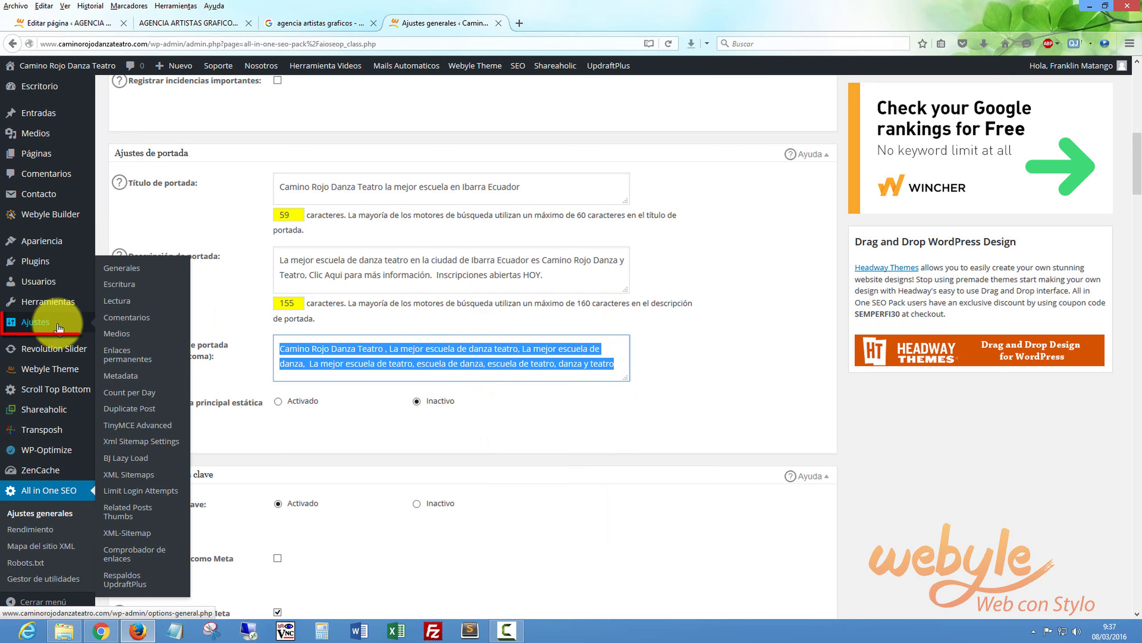
{"action": "left_click", "coordinate": [121, 377]}
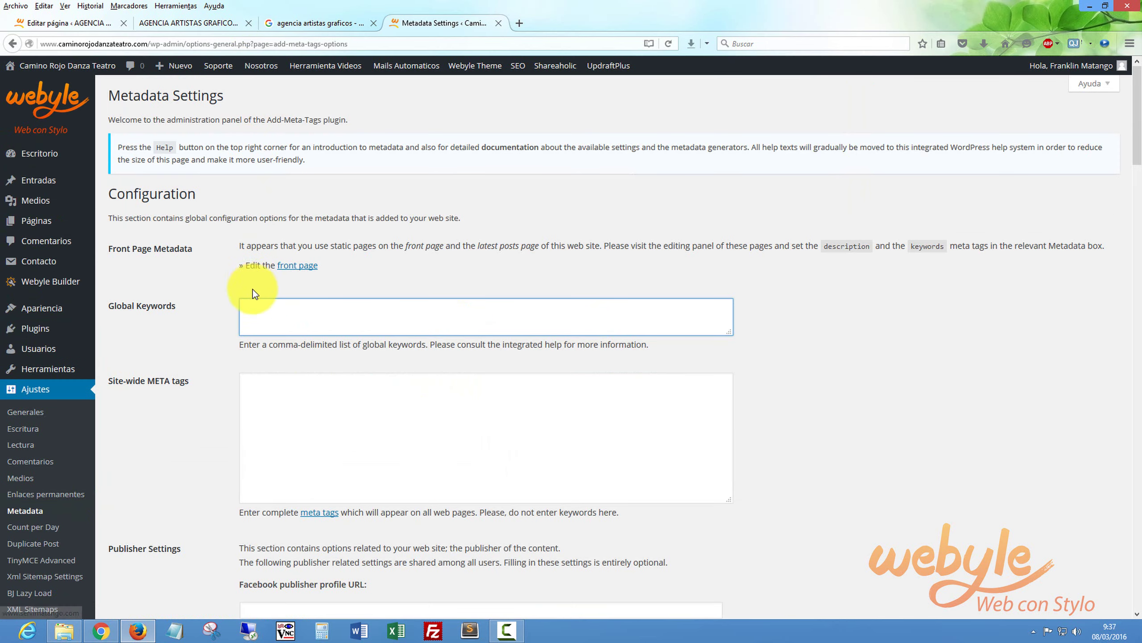
{"action": "right_click", "coordinate": [253, 304]}
{"action": "left_click", "coordinate": [285, 355]}
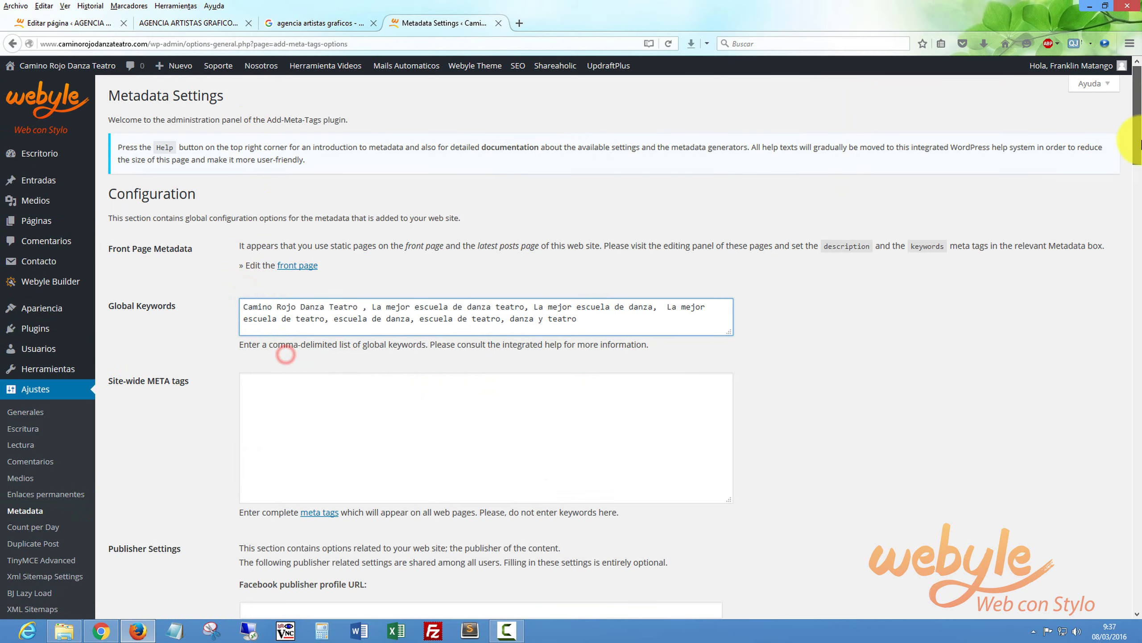
{"action": "scroll", "coordinate": [285, 354], "scroll_direction": "down", "scroll_amount": 15}
{"action": "left_click", "coordinate": [129, 477]}
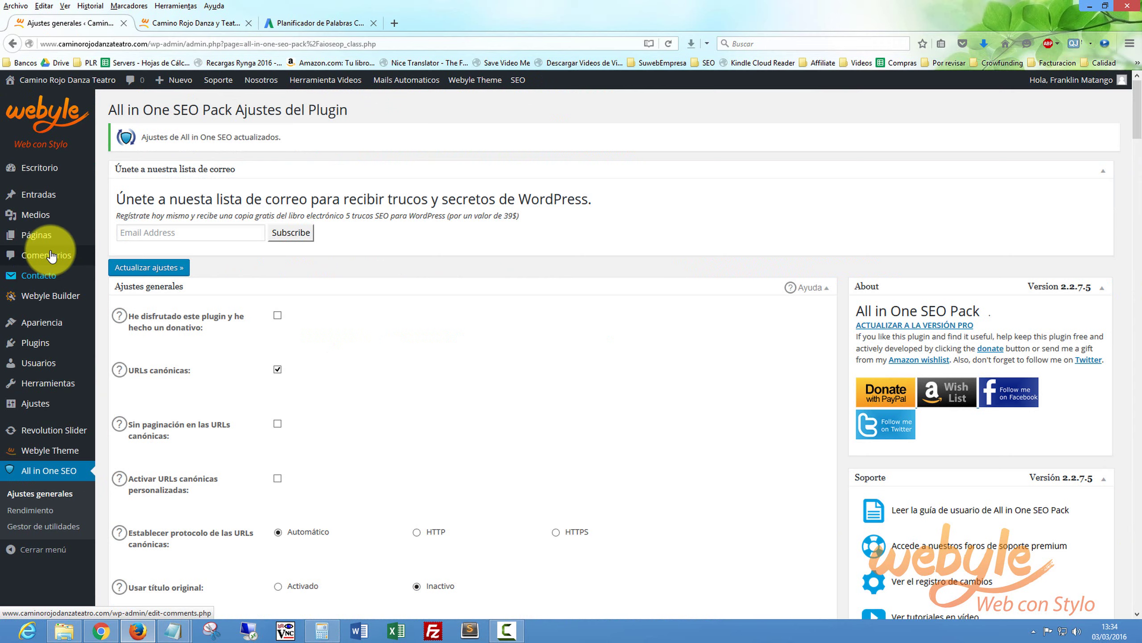
- Open the Home page from the site's page list for editing
{"action": "mouse_move", "coordinate": [47, 237]}
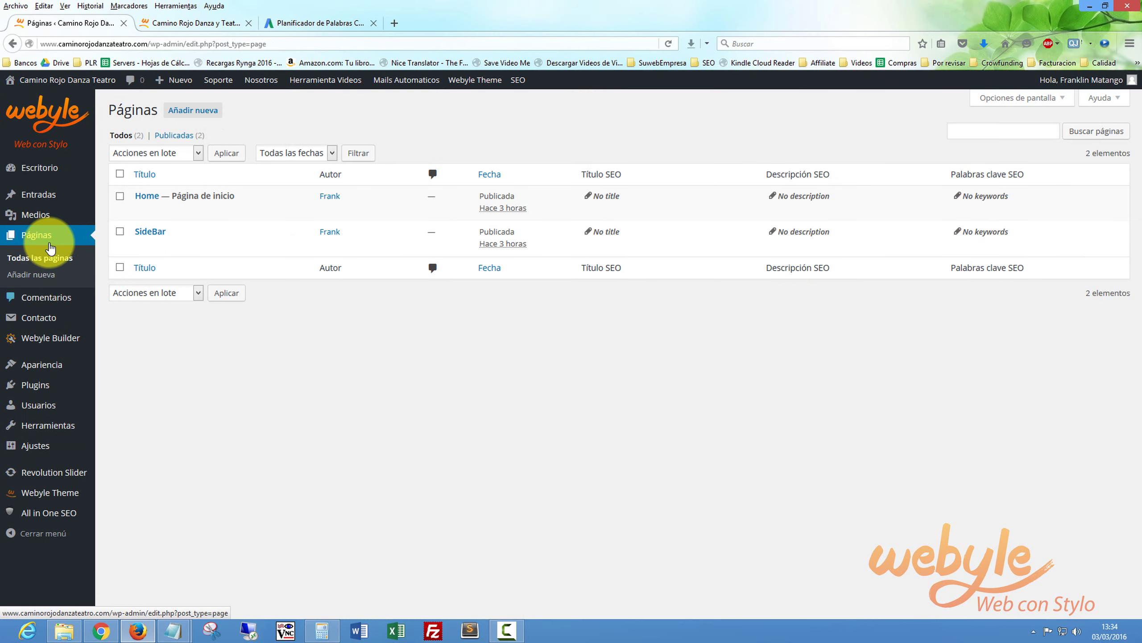
{"action": "mouse_move", "coordinate": [146, 216]}
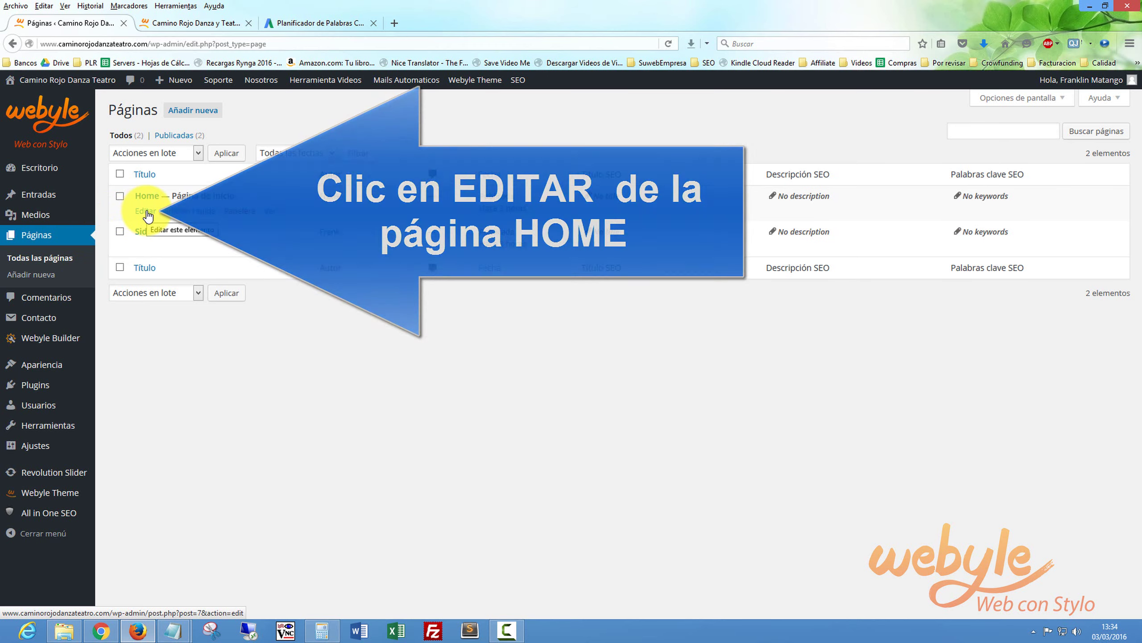
{"action": "left_click", "coordinate": [146, 211]}
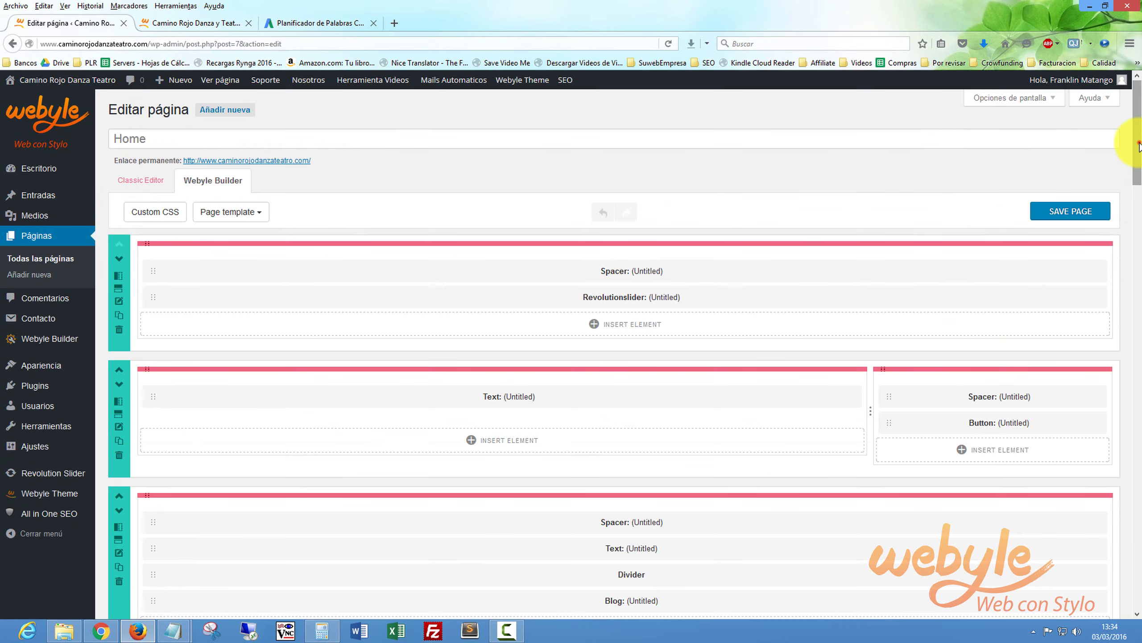
- Copy the title line from Notepad into the All in One SEO Pack title of the Home page
{"action": "left_click_drag", "start_coordinate": [1137, 135], "coordinate": [1140, 512]}
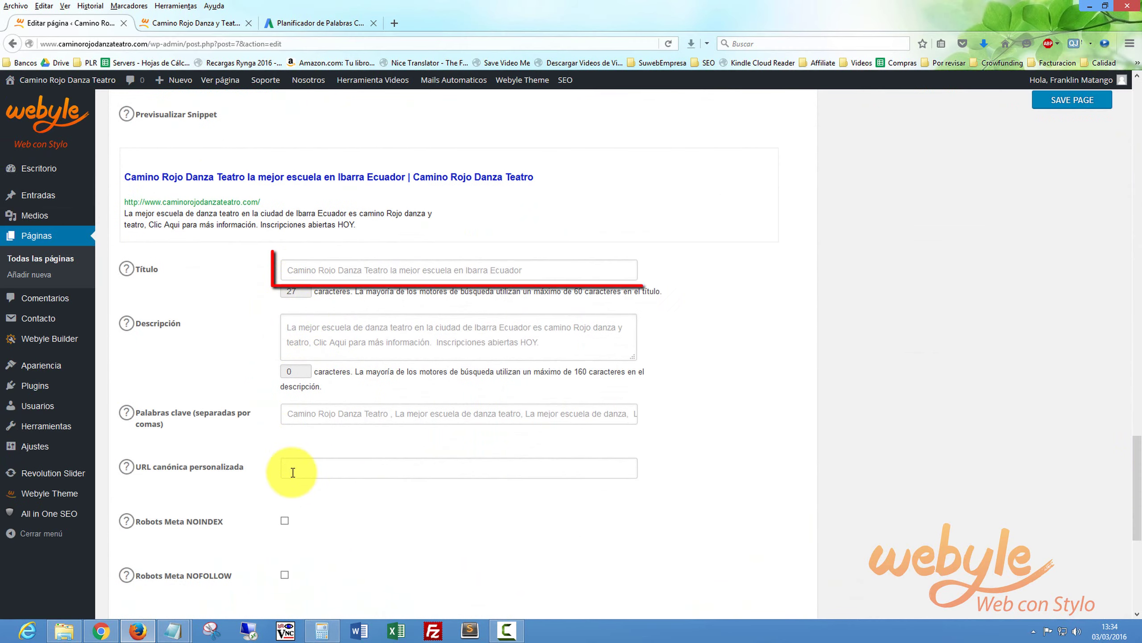
{"action": "left_click", "coordinate": [173, 630]}
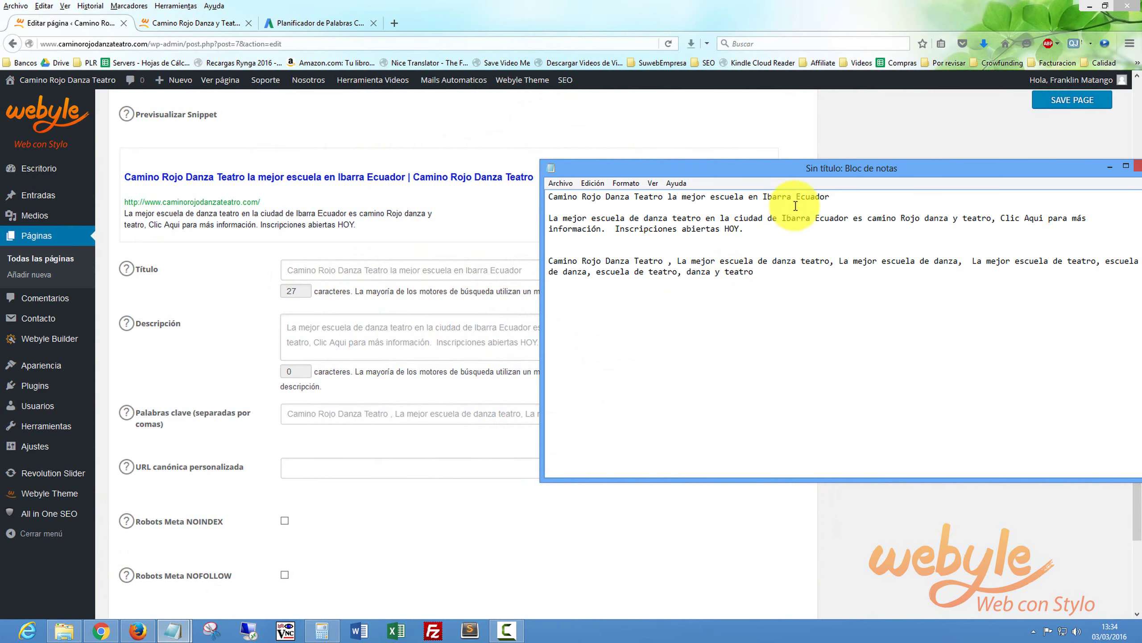
{"action": "left_click_drag", "start_coordinate": [831, 196], "coordinate": [468, 116]}
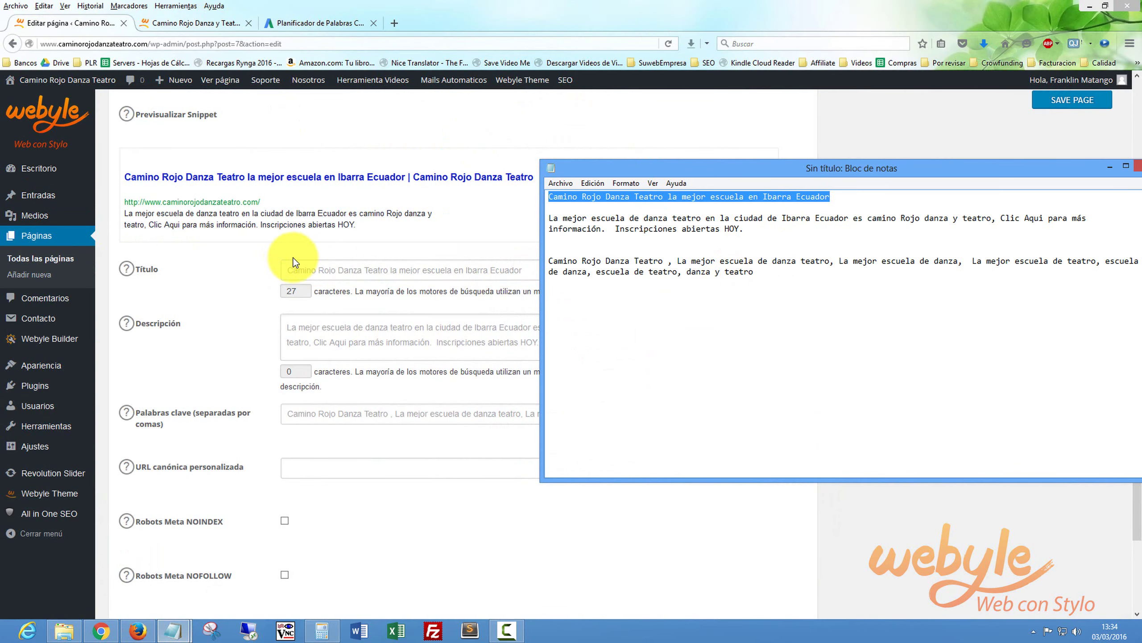
{"action": "left_click", "coordinate": [296, 269]}
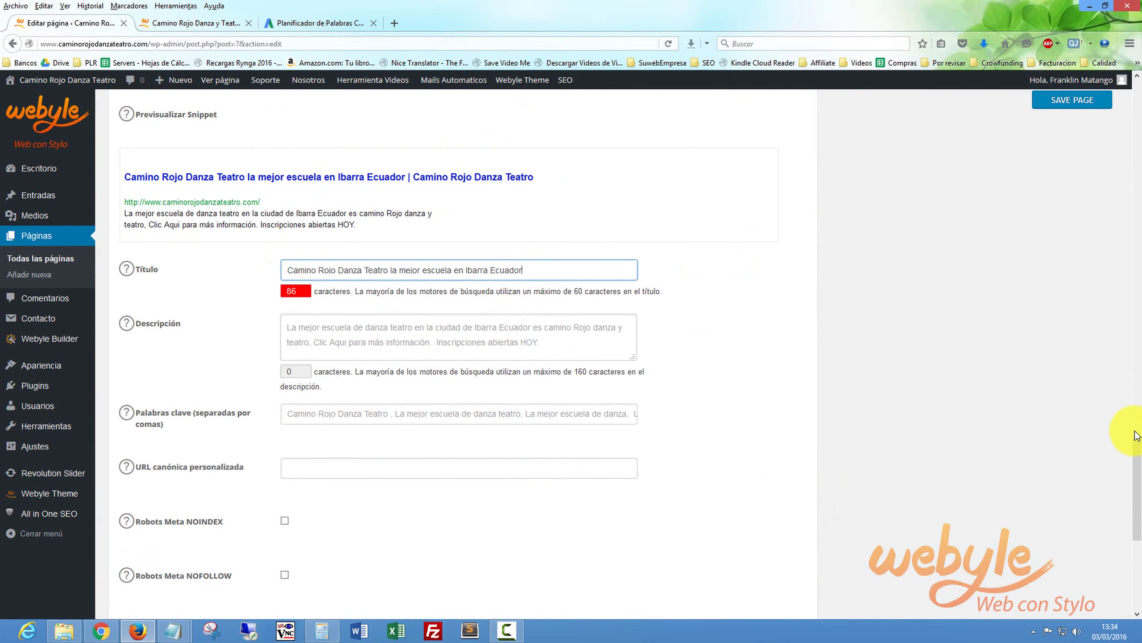
- Paste the same title, "Camino Rojo Danza Teatro la mejor escuela en Ibarra Ecuador", into the Home page's Metadata title
{"action": "left_click_drag", "start_coordinate": [1138, 459], "coordinate": [1135, 361]}
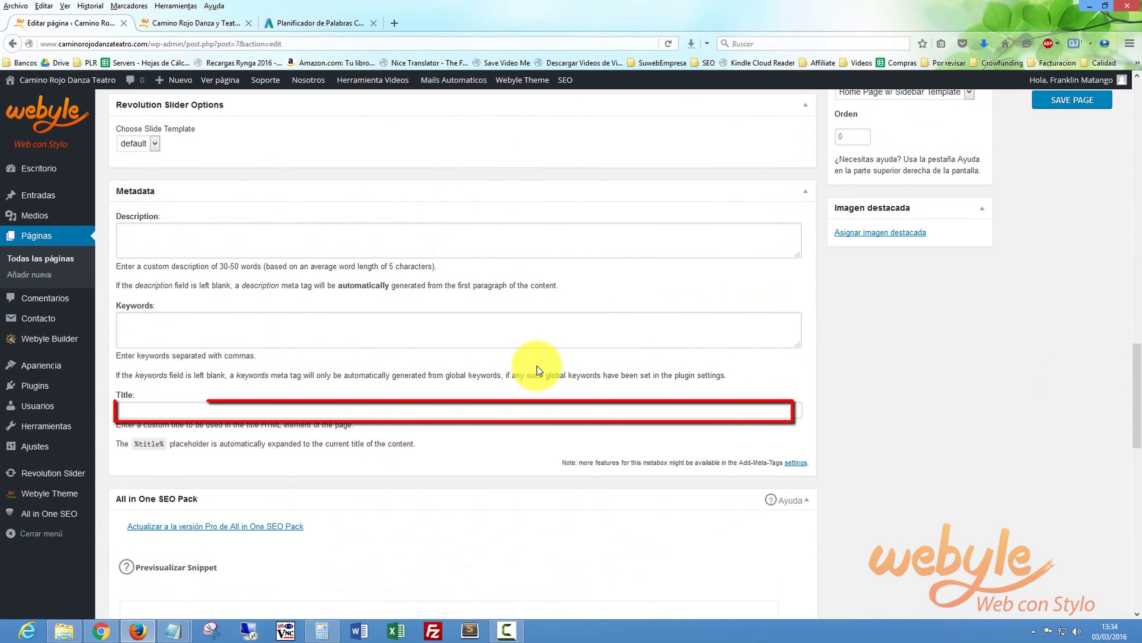
{"action": "left_click", "coordinate": [333, 412]}
{"action": "key", "text": "ctrl+v"}
- Copy the description paragraph from Notepad into the Home page's Metadata description
{"action": "mouse_move", "coordinate": [173, 630]}
{"action": "left_click", "coordinate": [195, 583]}
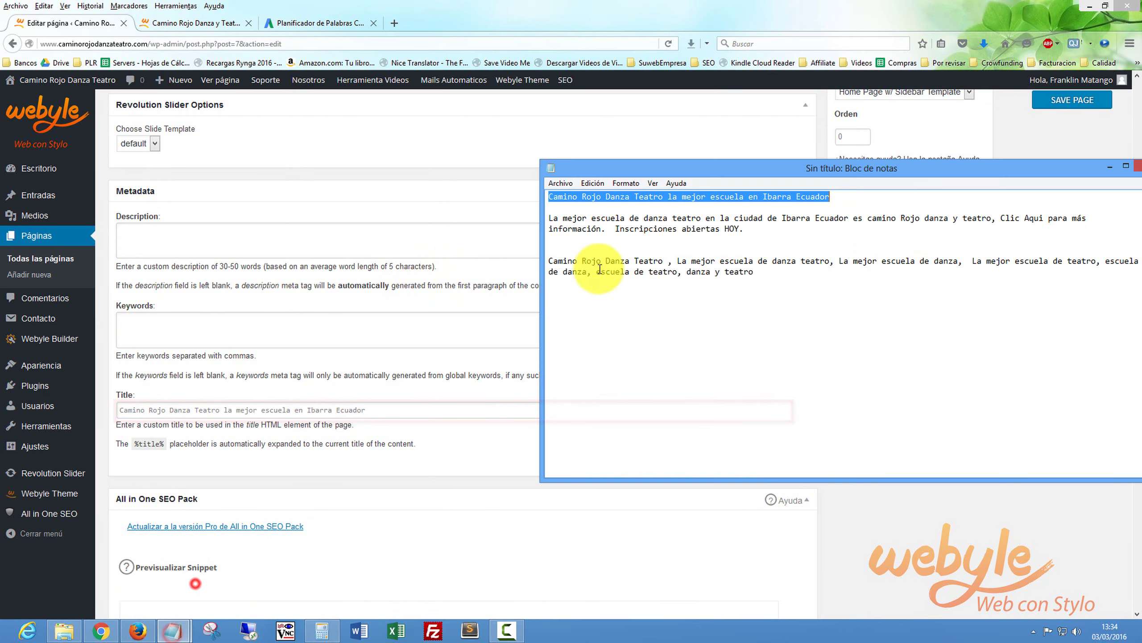
{"action": "left_click_drag", "start_coordinate": [549, 218], "coordinate": [744, 229]}
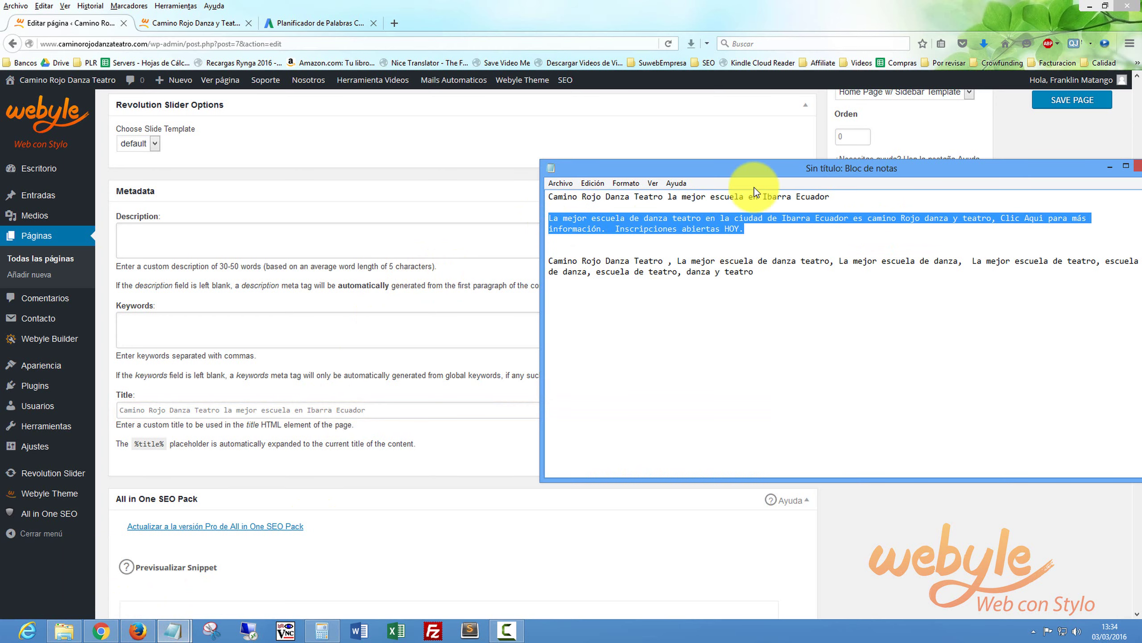
{"action": "left_click", "coordinate": [137, 239]}
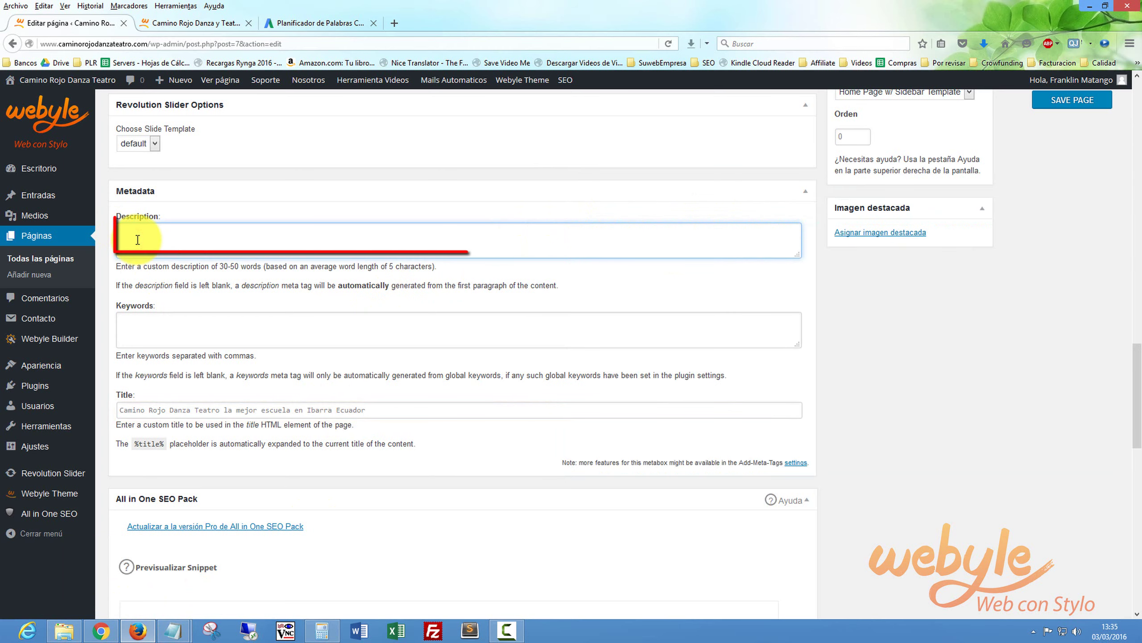
{"action": "key", "text": "ctrl+v"}
- Paste the copied description into the All in One SEO Pack description of the Home page
{"action": "left_click_drag", "start_coordinate": [1136, 388], "coordinate": [1138, 468]}
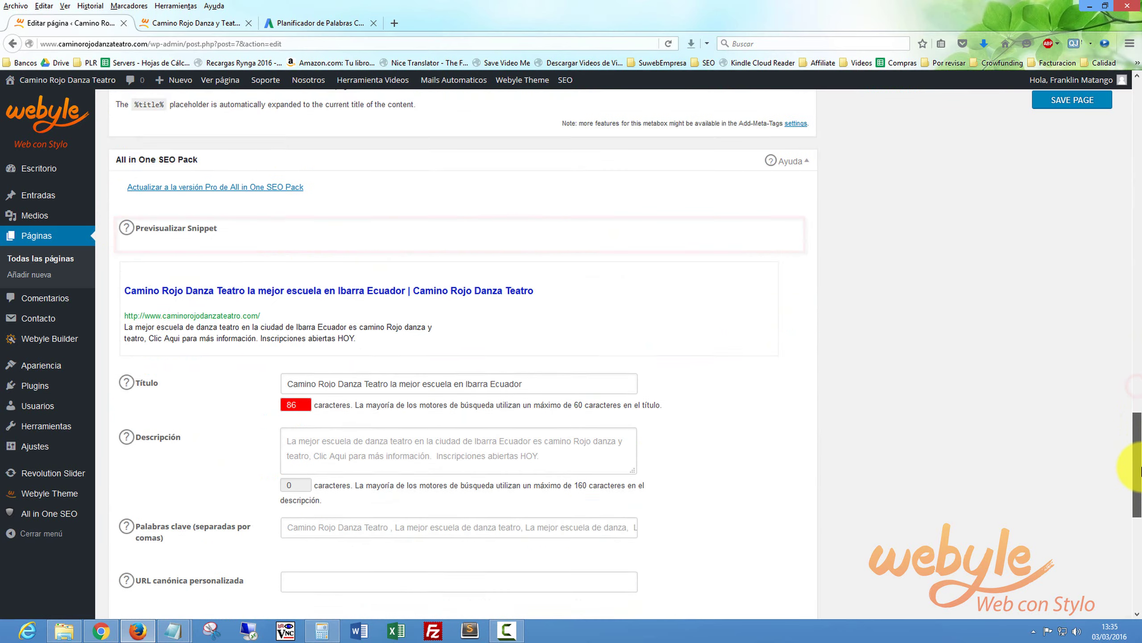
{"action": "scroll", "coordinate": [646, 404], "scroll_direction": "down", "scroll_amount": 3}
{"action": "left_click", "coordinate": [297, 338]}
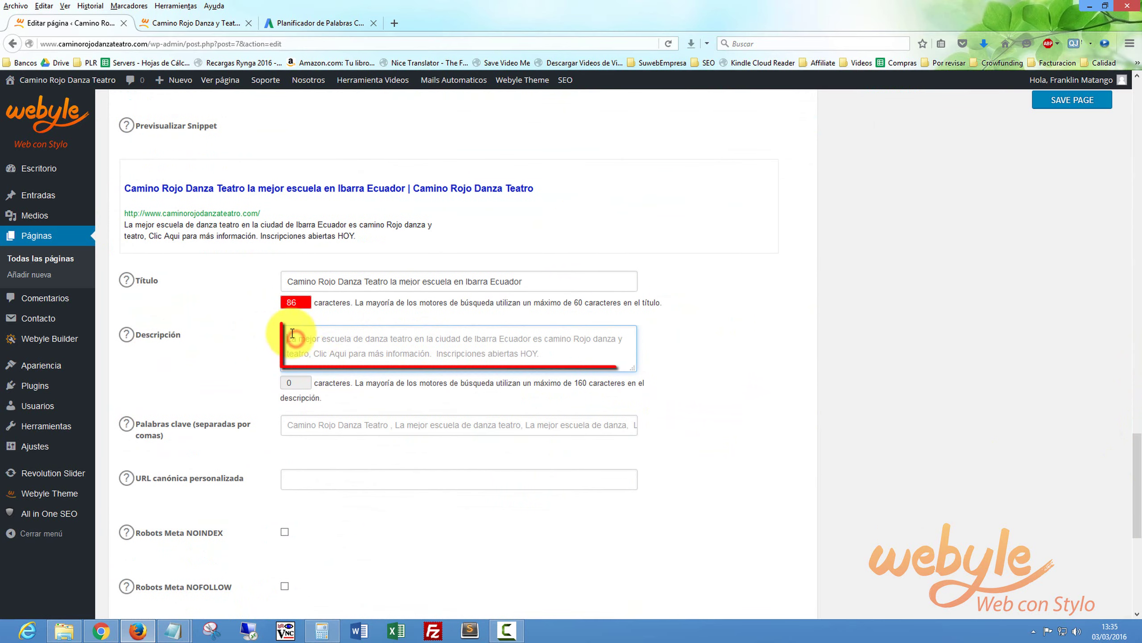
{"action": "key", "text": "ctrl+v"}
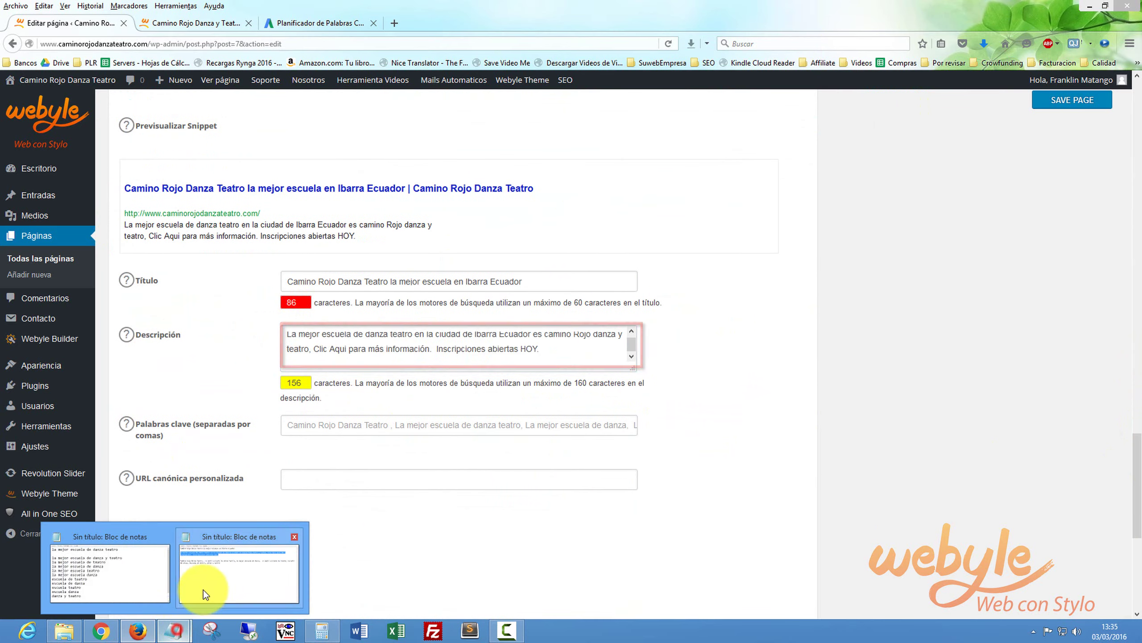
- Copy the comma-separated keyword list from Notepad into the All in One SEO Pack keywords of the Home page
{"action": "left_click", "coordinate": [198, 592]}
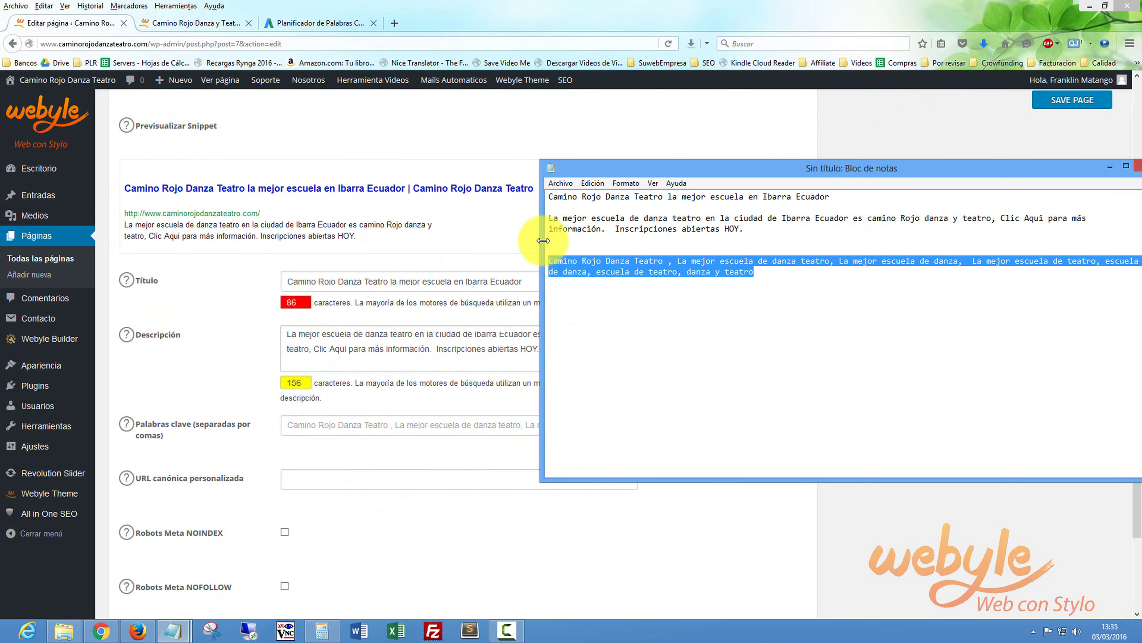
{"action": "left_click", "coordinate": [288, 427]}
{"action": "key", "text": "ctrl+v"}
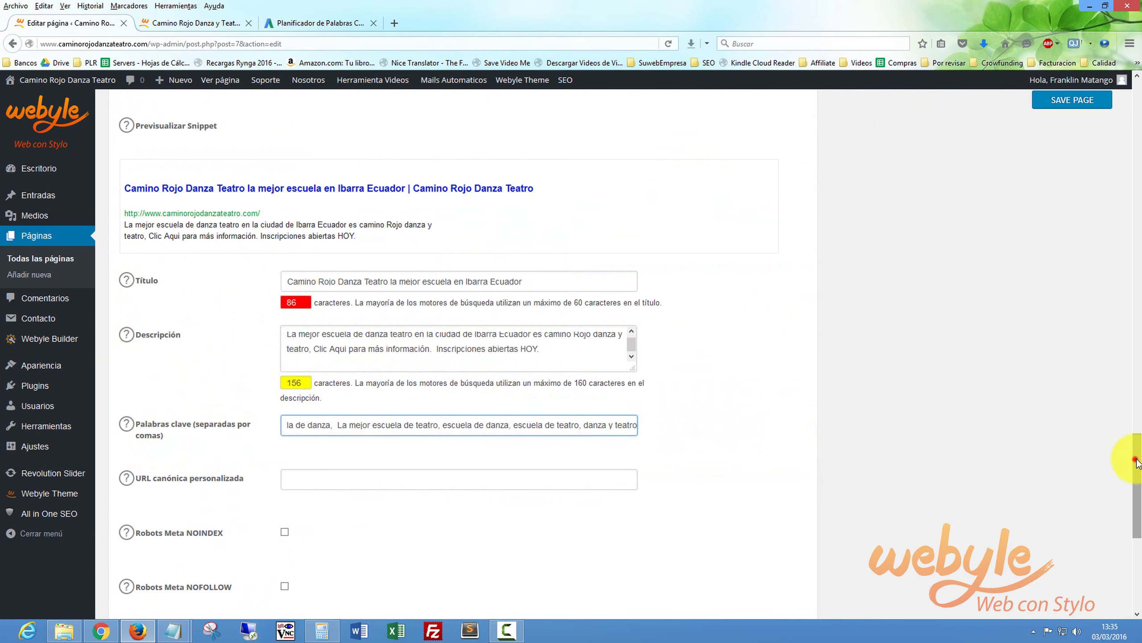
- Paste the copied comma-separated keyword list into the Metadata keywords of the Home page
{"action": "left_click_drag", "start_coordinate": [1137, 462], "coordinate": [1035, 380]}
{"action": "left_click", "coordinate": [484, 248]}
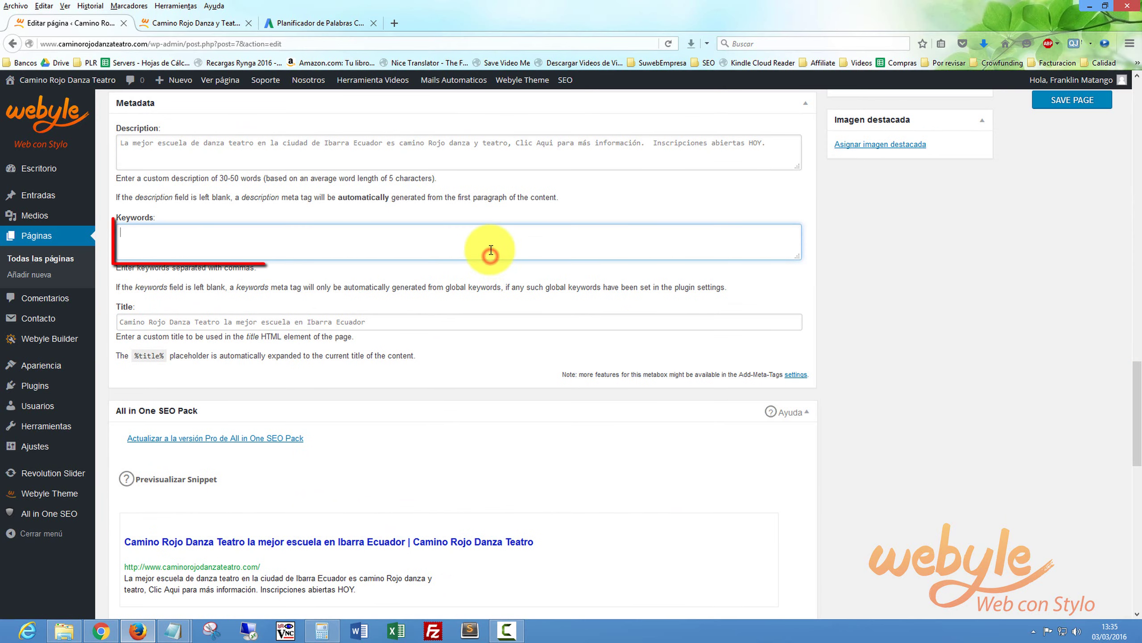
{"action": "key", "text": "ctrl+v"}
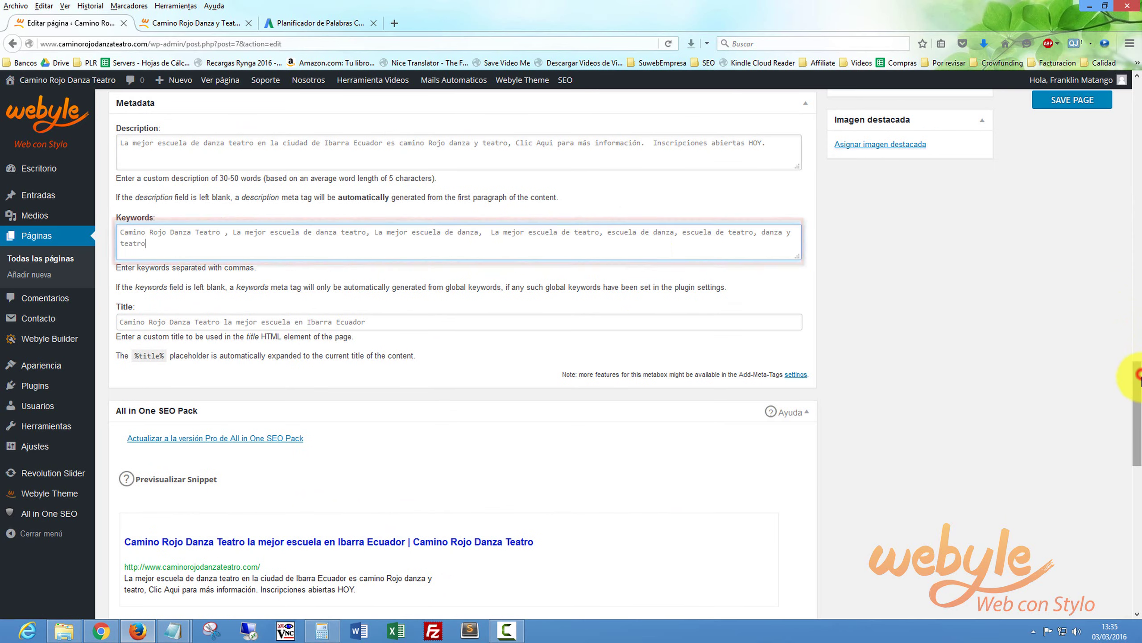
- Review the description text in the All in One SEO Pack snippet preview of the Home page
{"action": "left_click_drag", "start_coordinate": [1137, 378], "coordinate": [1137, 415]}
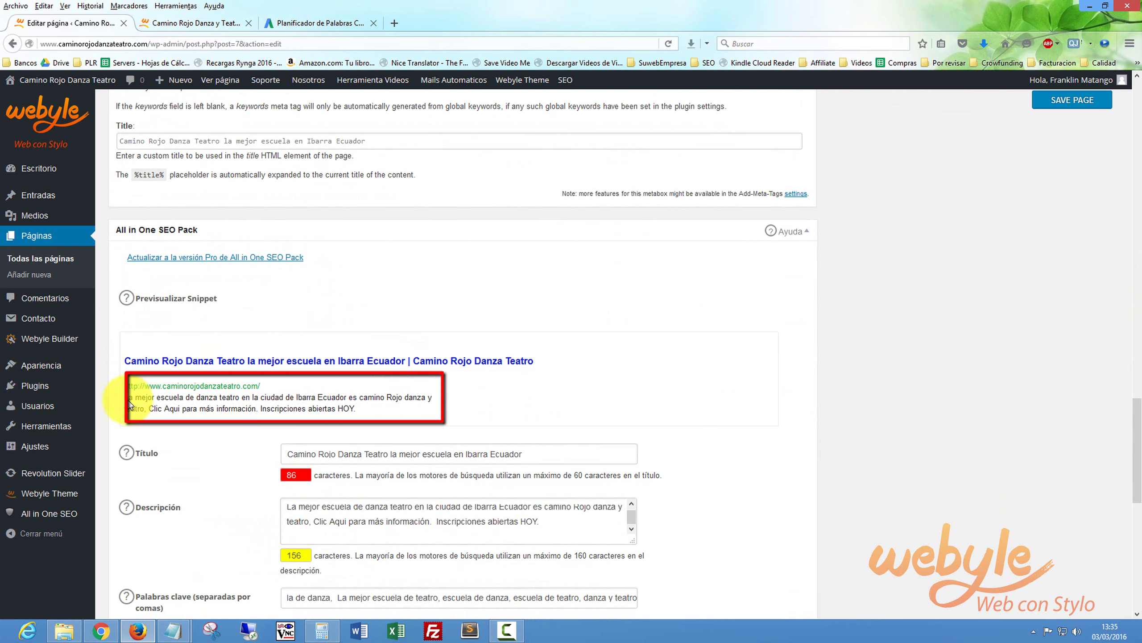
{"action": "left_click_drag", "start_coordinate": [172, 402], "coordinate": [251, 407]}
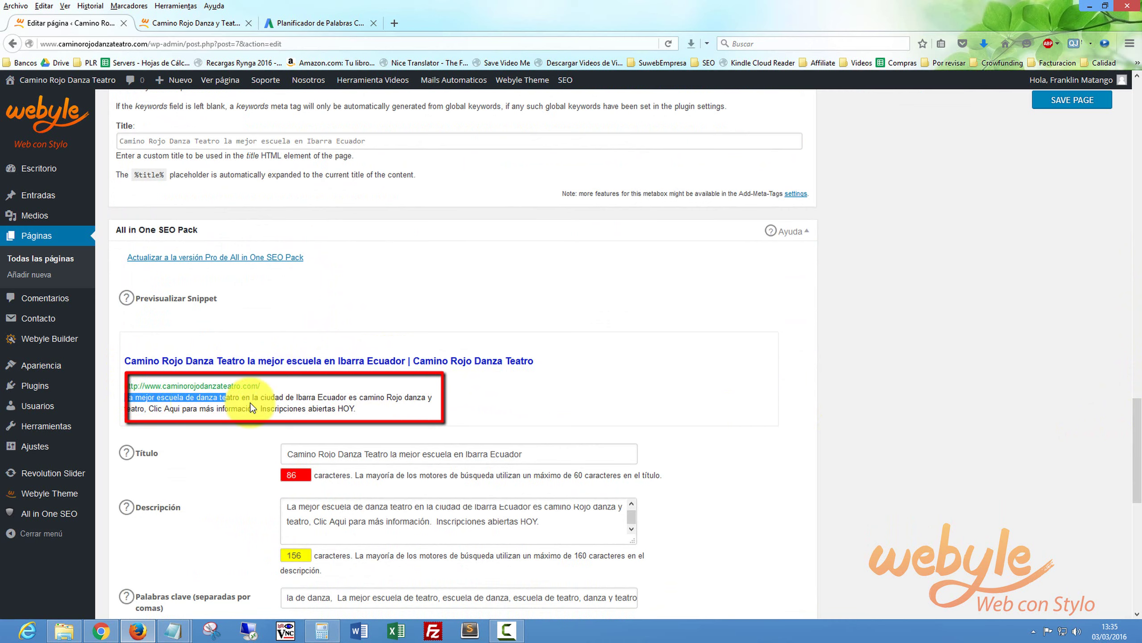
{"action": "left_click_drag", "start_coordinate": [338, 407], "coordinate": [360, 406]}
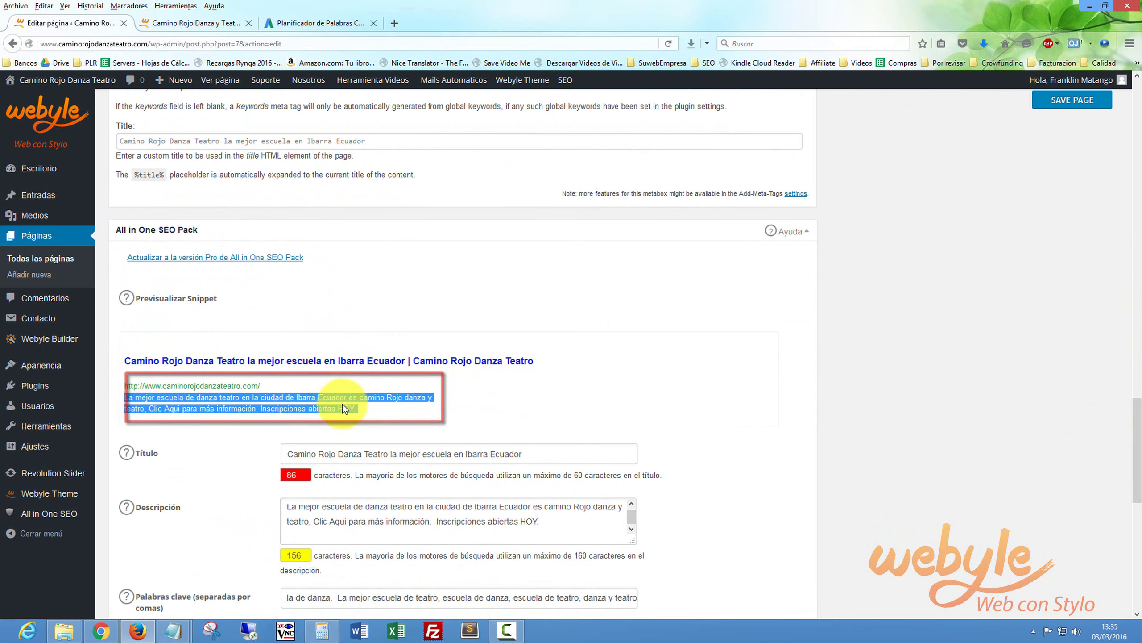
- Search Google for "camino rojo danza y tetaro" in a new tab and follow the corrected query, "camino rojo danza y teatro"
{"action": "left_click", "coordinate": [398, 23]}
{"action": "type", "text": "c"}
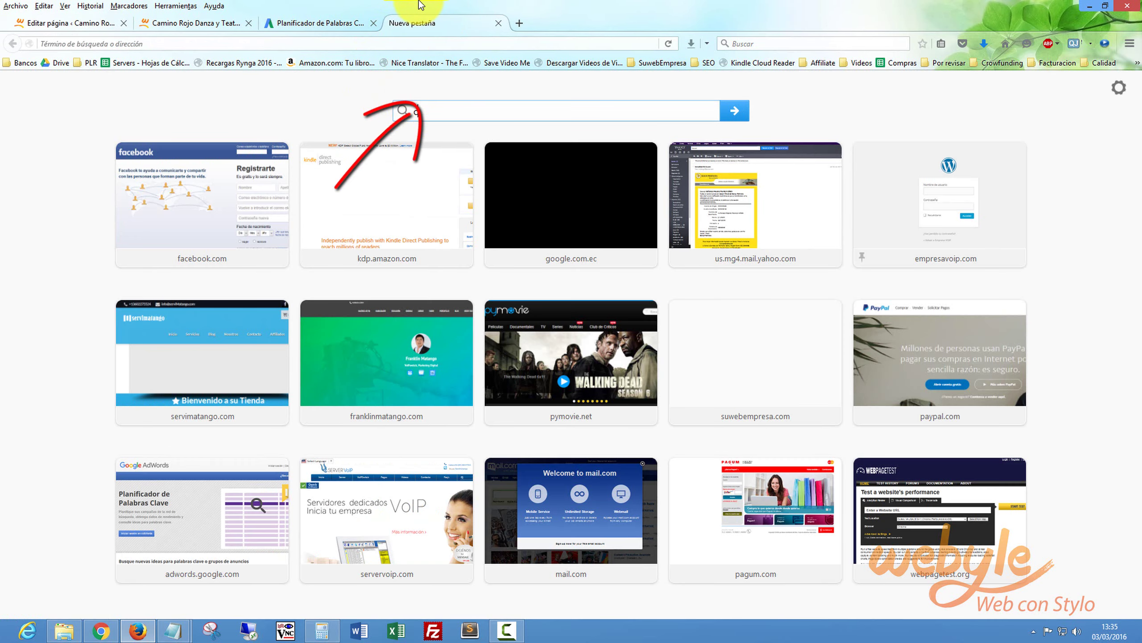
{"action": "type", "text": "amino rojo d"}
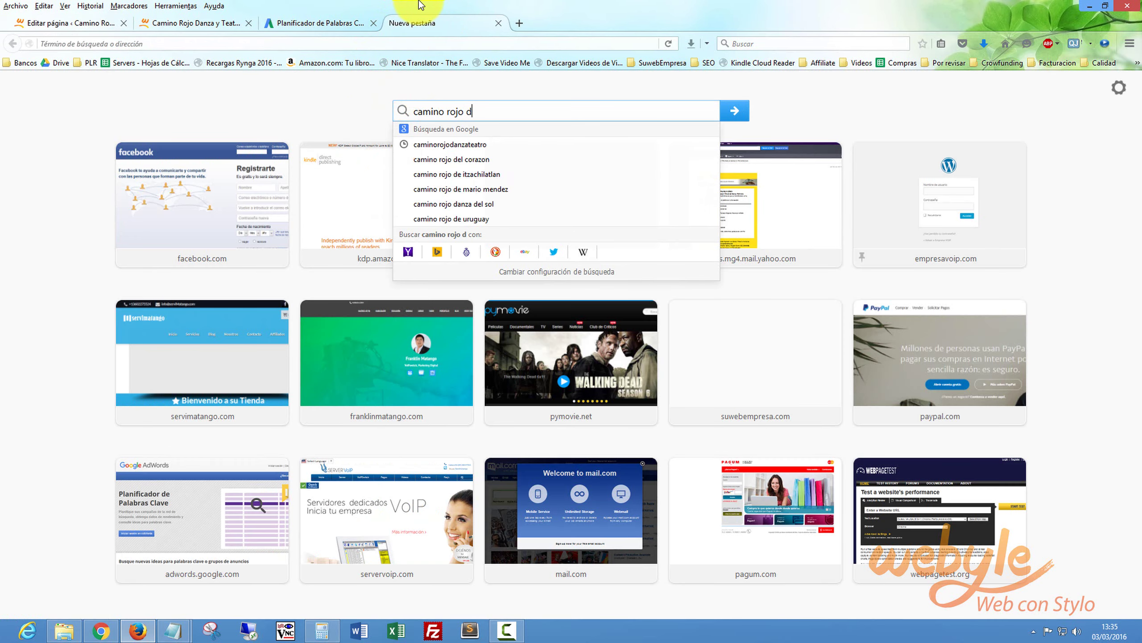
{"action": "type", "text": "anza y tetaro"}
{"action": "key", "text": "Return"}
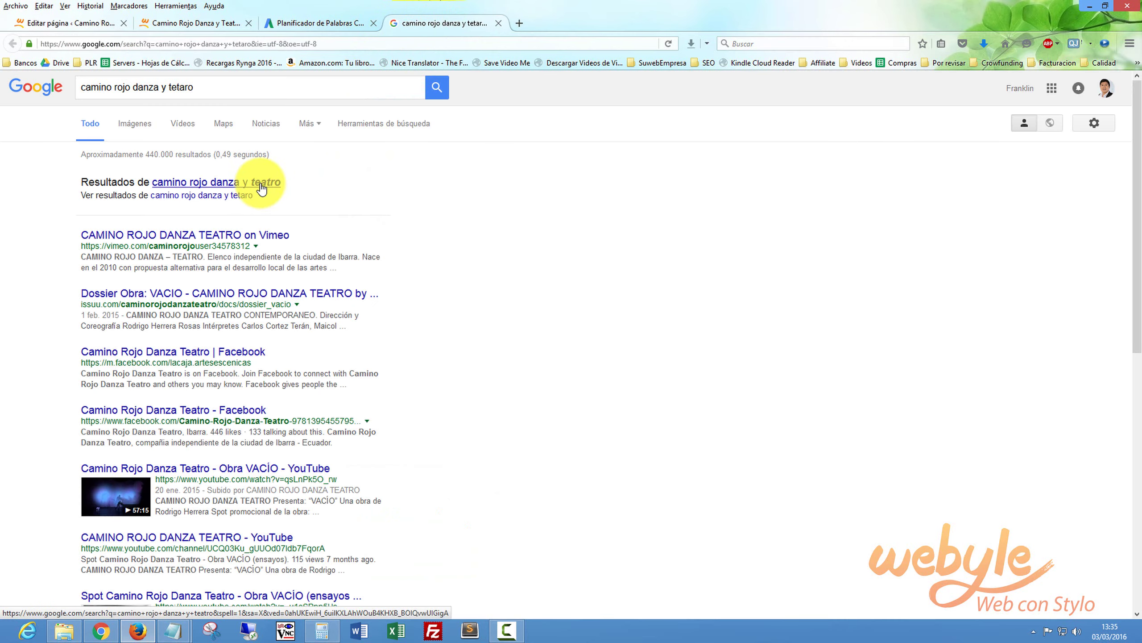
{"action": "left_click", "coordinate": [260, 183]}
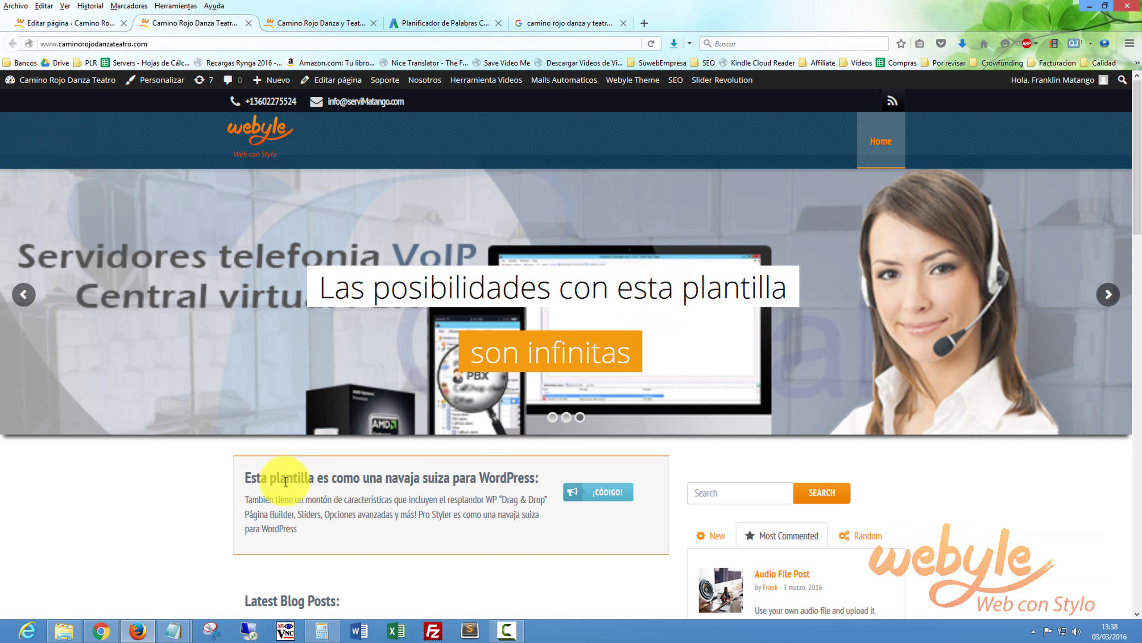
- Replace the heading in the Home page's first Text element with "Camino Rojo Danza Teatro la mejor escuela en Ibarra Ecuador", copied from Notepad
{"action": "left_click_drag", "start_coordinate": [249, 477], "coordinate": [535, 479]}
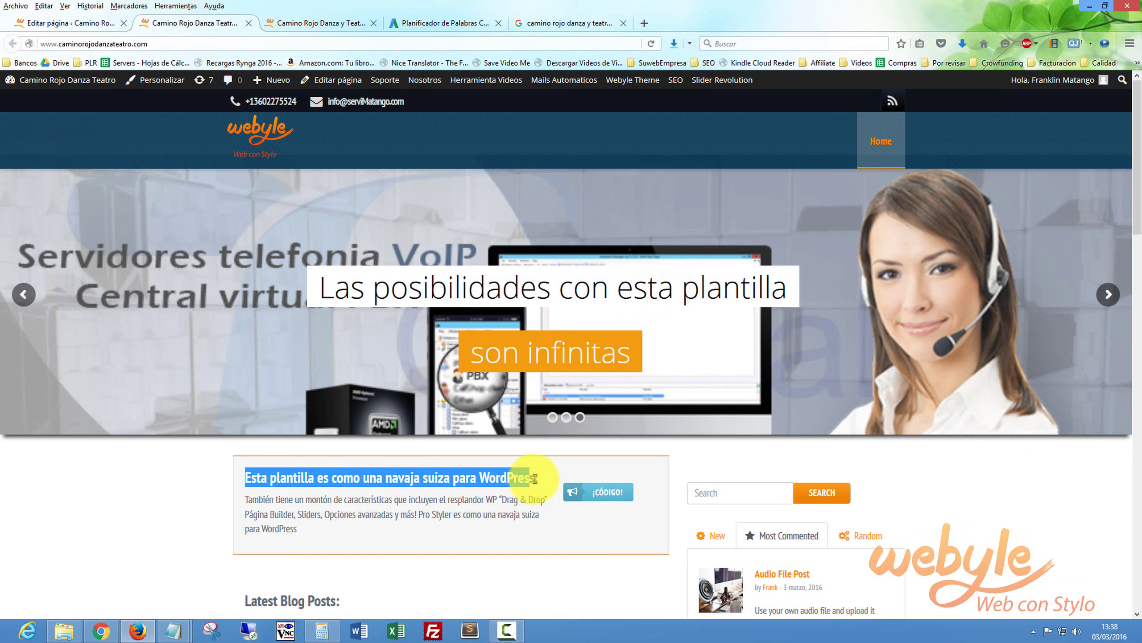
{"action": "left_click", "coordinate": [58, 24]}
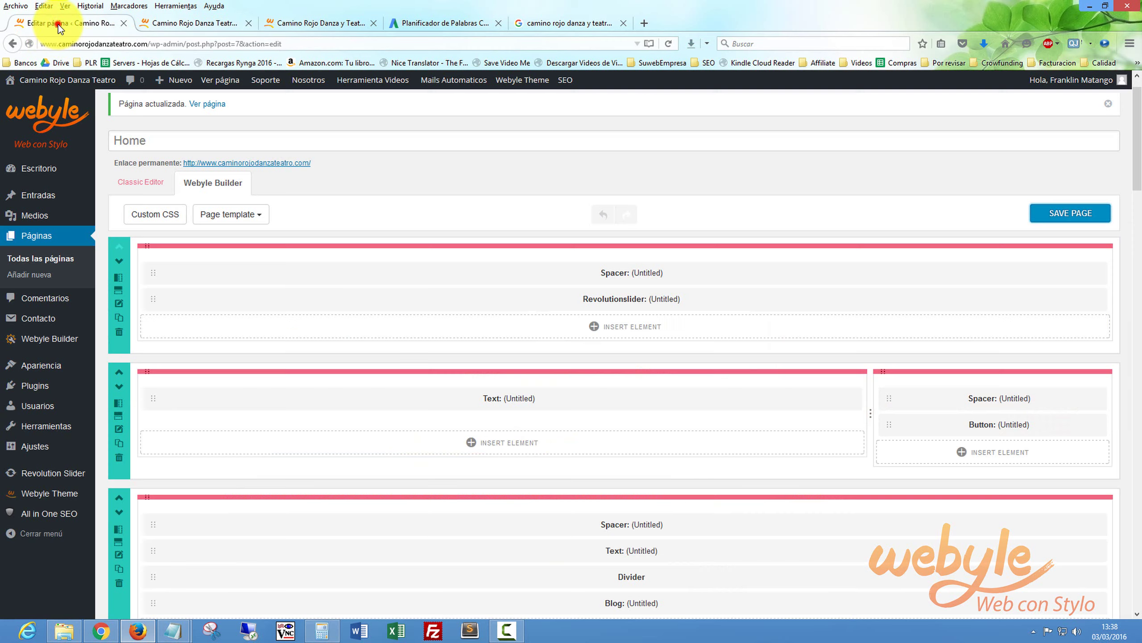
{"action": "left_click", "coordinate": [180, 636]}
{"action": "left_click", "coordinate": [212, 573]}
{"action": "left_click_drag", "start_coordinate": [814, 197], "coordinate": [530, 195]}
{"action": "key", "text": "ctrl+c"}
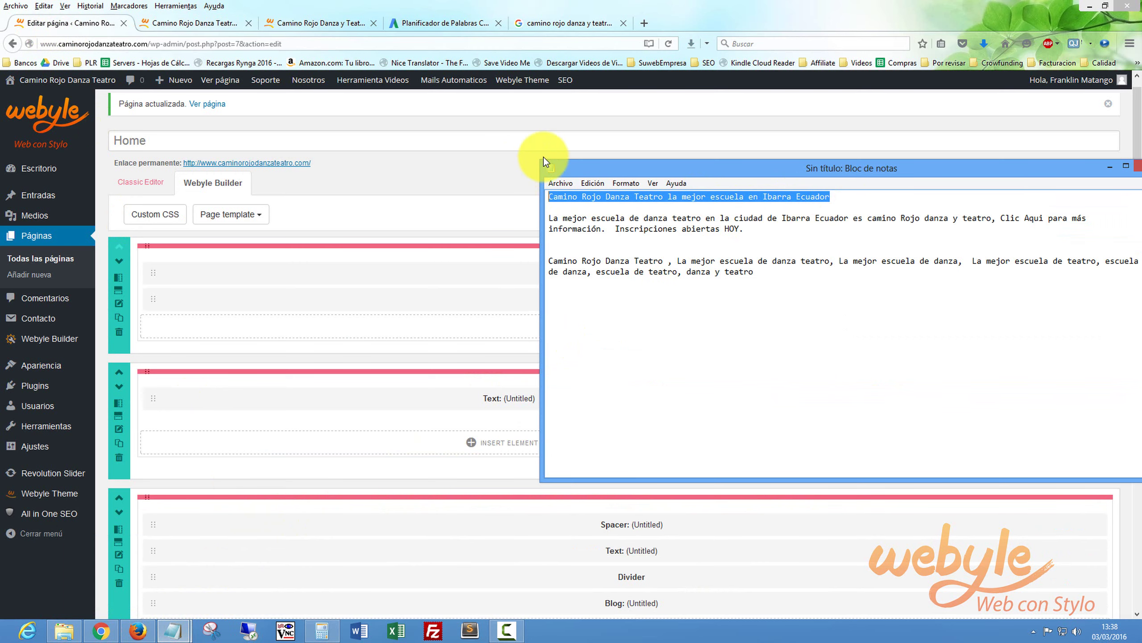
{"action": "left_click", "coordinate": [552, 142]}
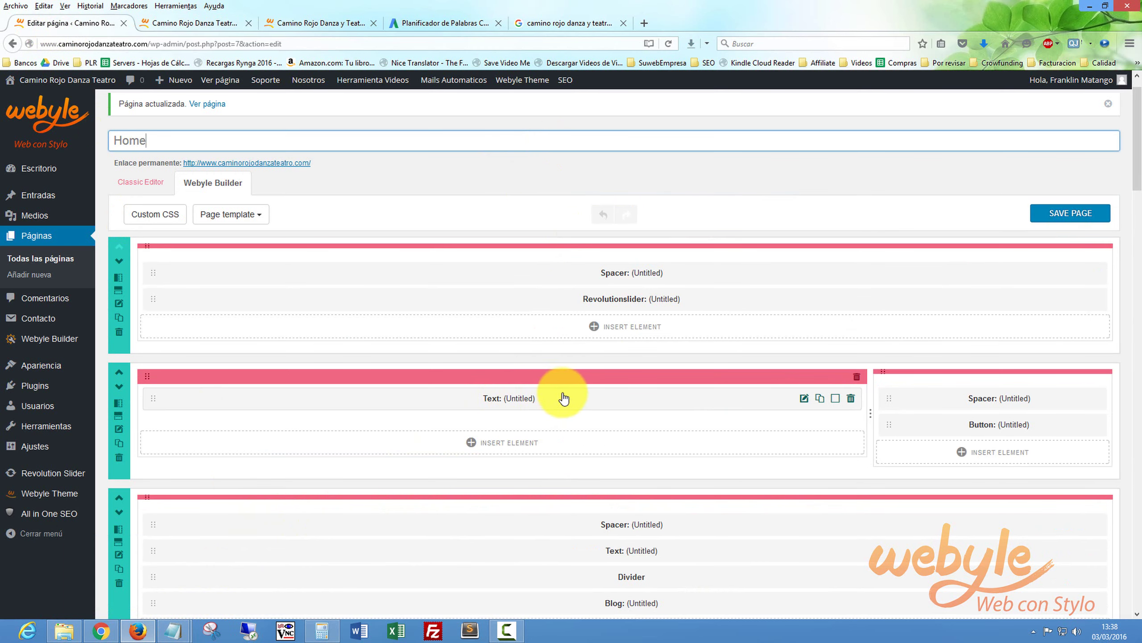
{"action": "left_click", "coordinate": [803, 398]}
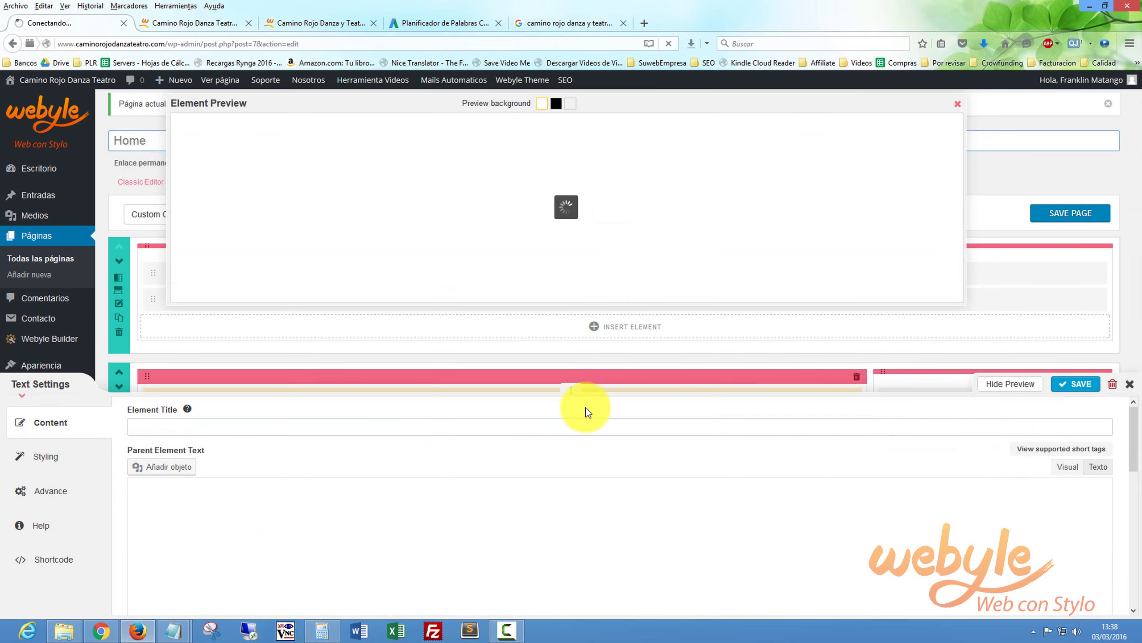
{"action": "left_click_drag", "start_coordinate": [543, 523], "coordinate": [134, 523]}
{"action": "key", "text": "ctrl+v"}
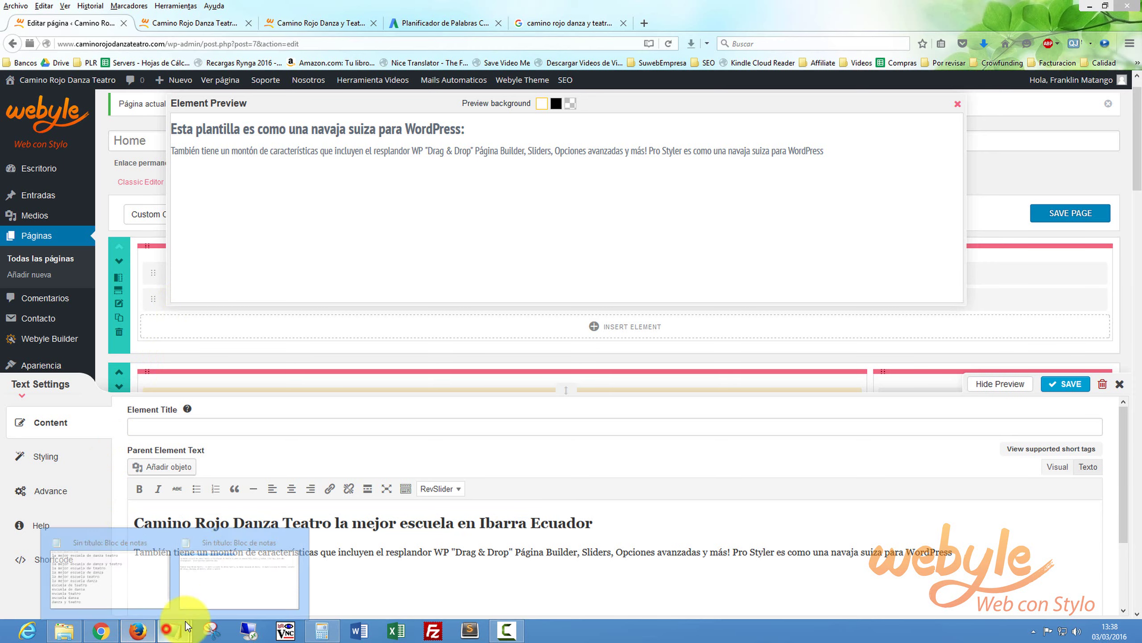
{"action": "left_click", "coordinate": [286, 572]}
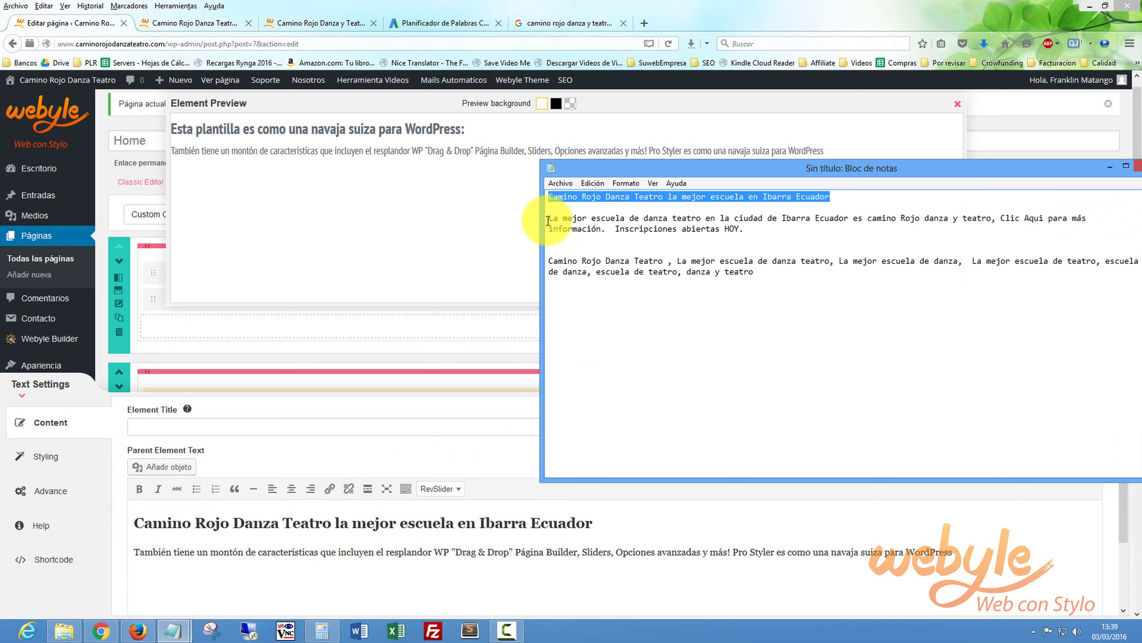
{"action": "left_click_drag", "start_coordinate": [552, 219], "coordinate": [743, 229]}
{"action": "left_click", "coordinate": [734, 229]}
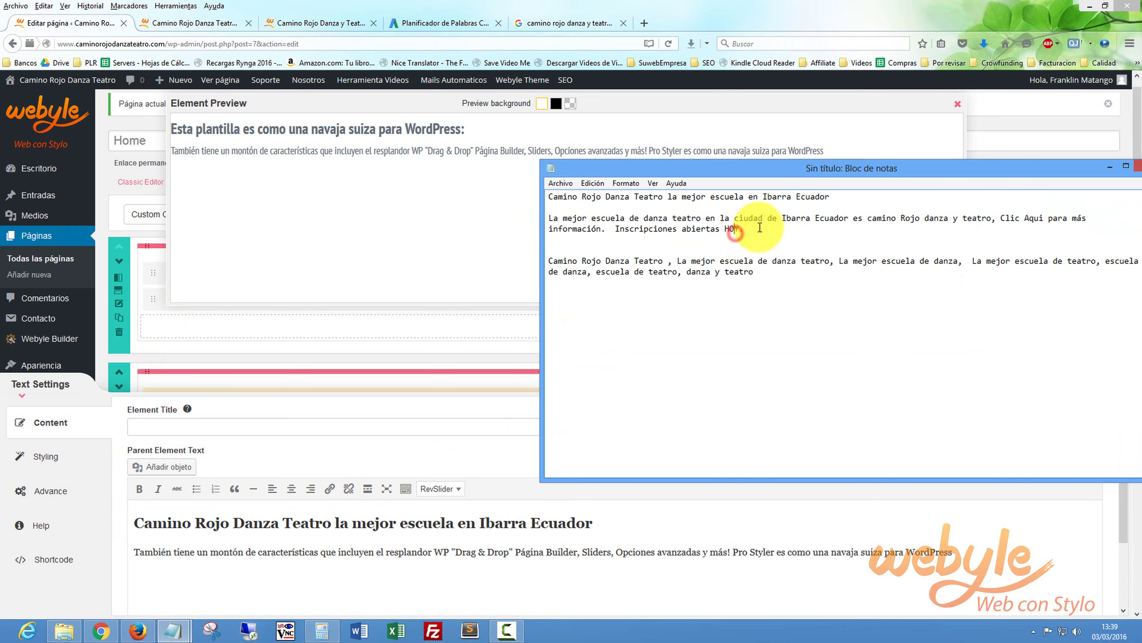
{"action": "left_click", "coordinate": [223, 21]}
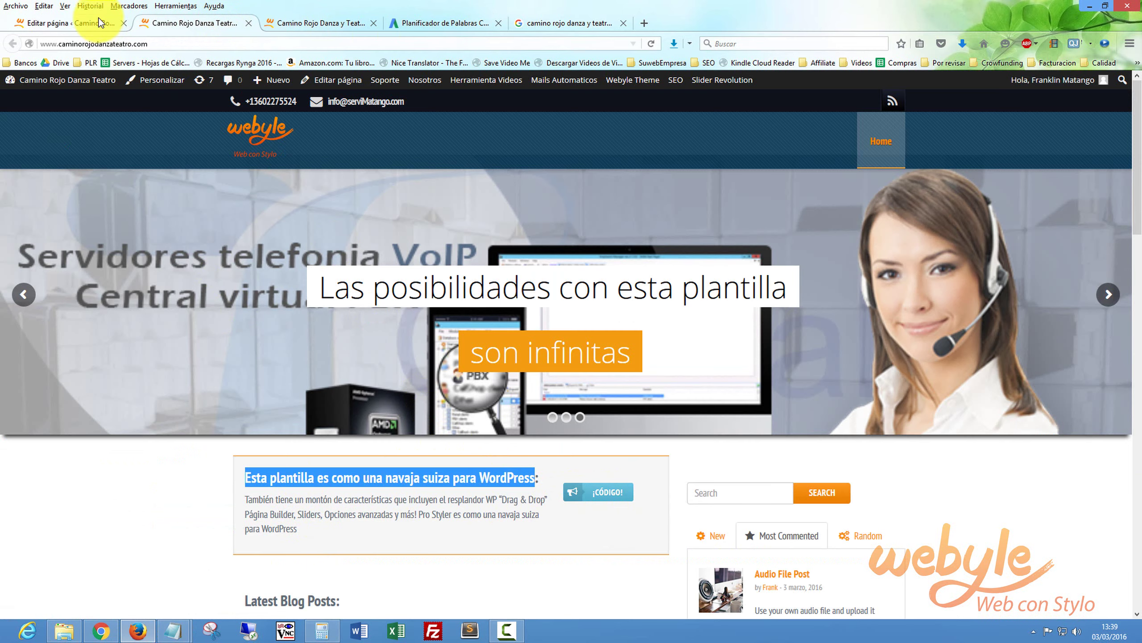
{"action": "left_click", "coordinate": [88, 23]}
- Replace the paragraph under the heading with the description from Notepad, from "La mejor escuela de danza teatro" to "Inscripciones abiertas HOY"
{"action": "mouse_move", "coordinate": [173, 630]}
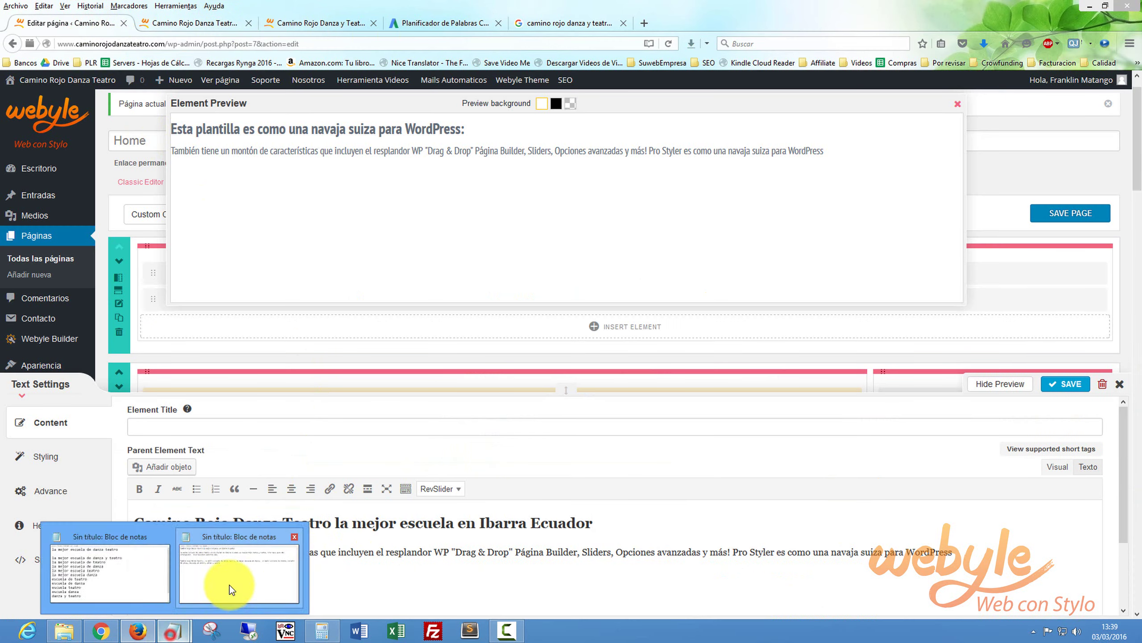
{"action": "left_click", "coordinate": [229, 585]}
{"action": "left_click_drag", "start_coordinate": [739, 229], "coordinate": [550, 219]}
{"action": "key", "text": "ctrl+c"}
{"action": "left_click", "coordinate": [836, 598]}
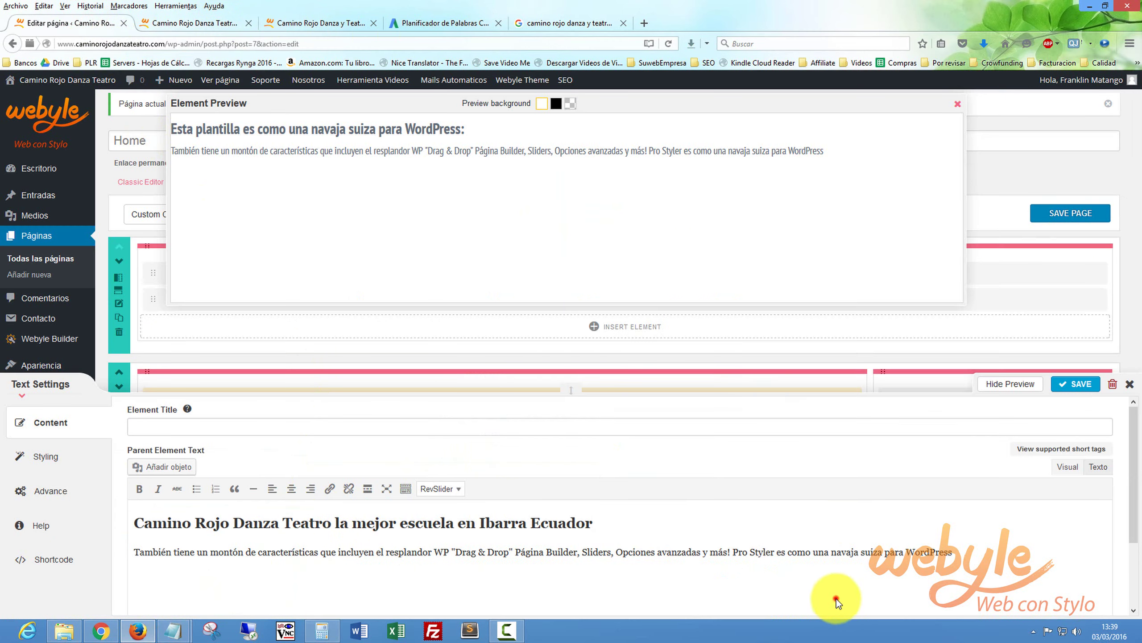
{"action": "left_click_drag", "start_coordinate": [952, 553], "coordinate": [132, 558]}
{"action": "key", "text": "ctrl+v"}
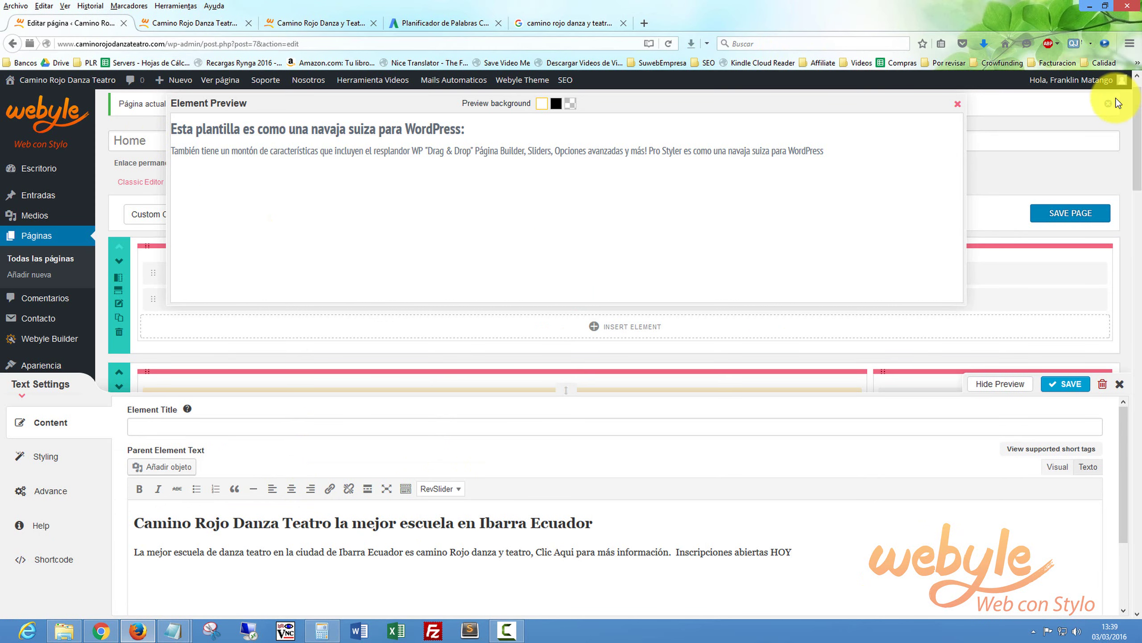
- Save the edited Text element and the Home page
{"action": "left_click", "coordinate": [1070, 383]}
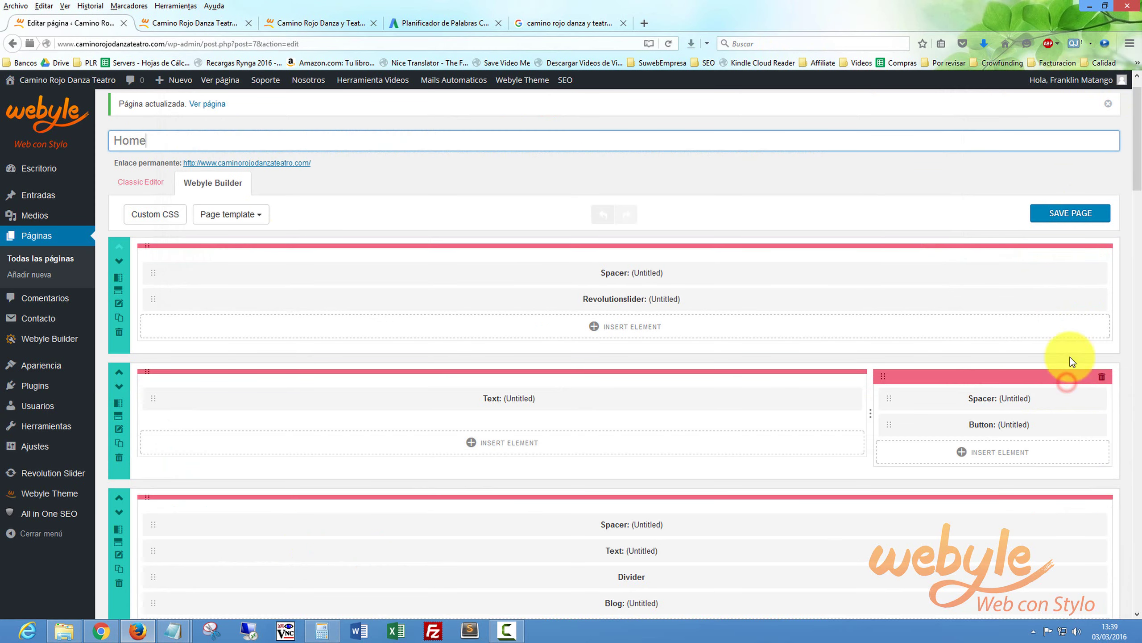
{"action": "left_click", "coordinate": [1067, 215]}
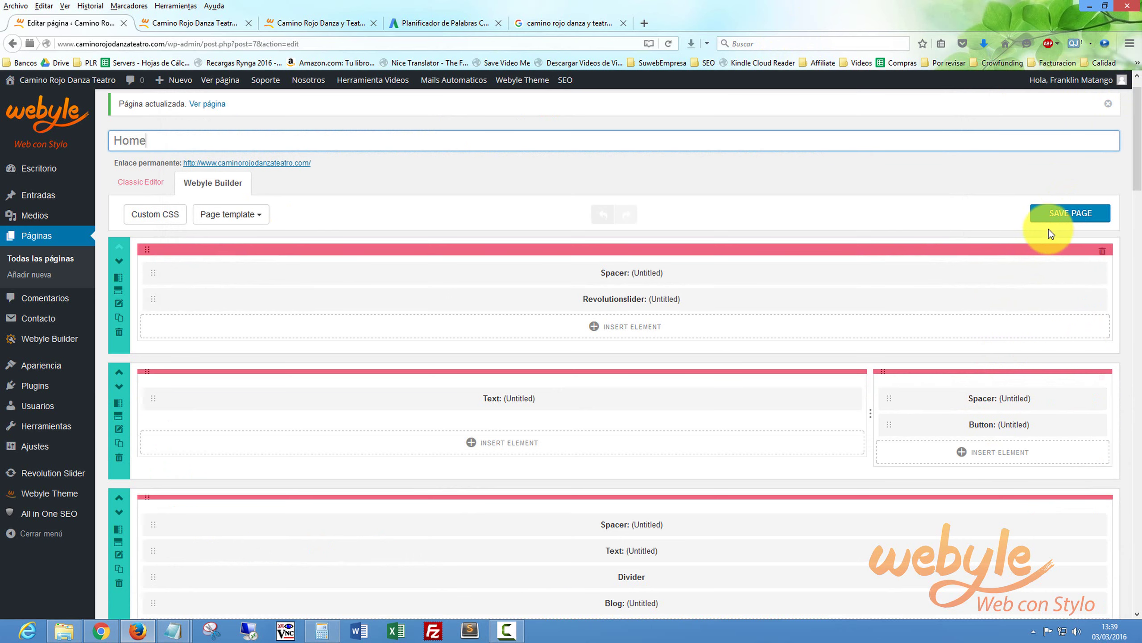
{"action": "left_click", "coordinate": [1049, 213]}
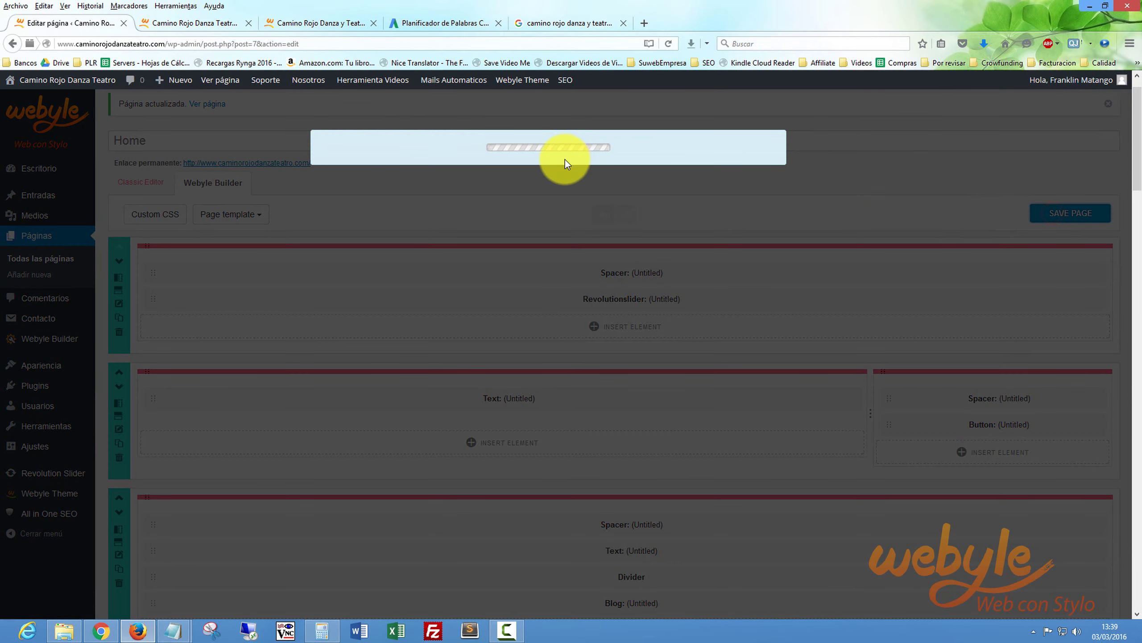
- Reload the public Camino Rojo Danza Teatro home page and examine how the new heading and paragraph fit in their box
{"action": "left_click", "coordinate": [188, 23]}
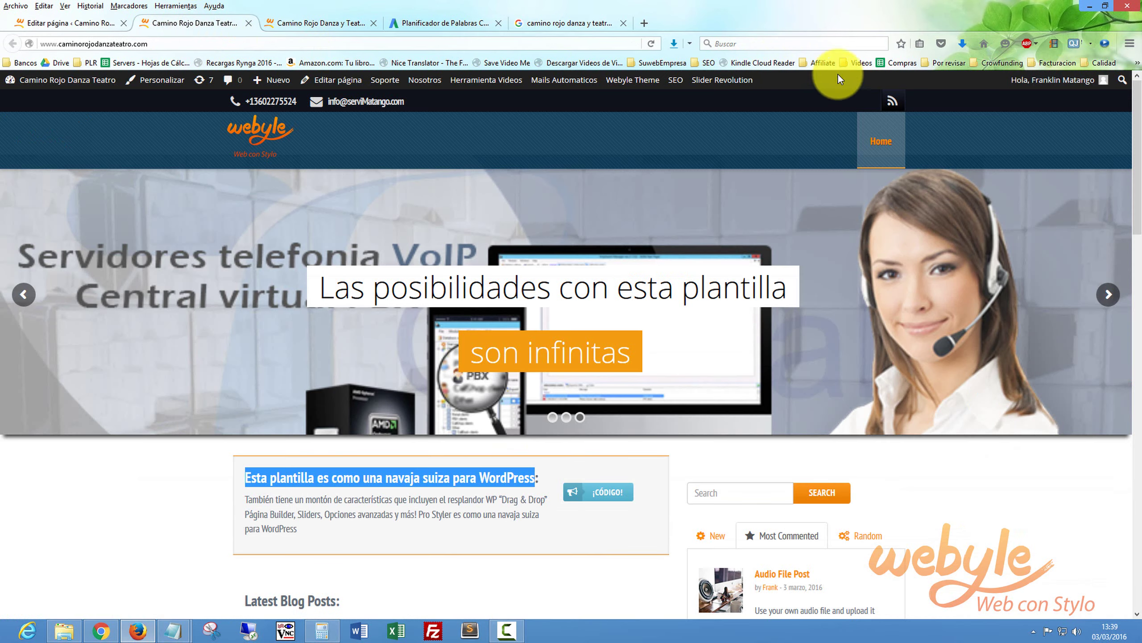
{"action": "left_click", "coordinate": [651, 44]}
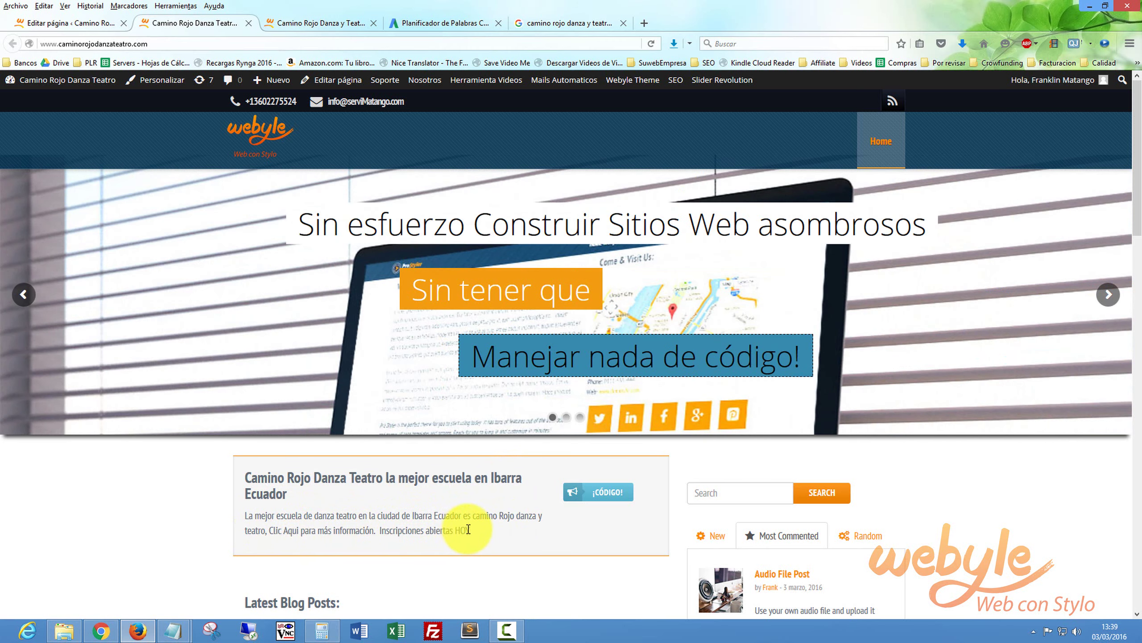
{"action": "left_click_drag", "start_coordinate": [297, 495], "coordinate": [249, 493]}
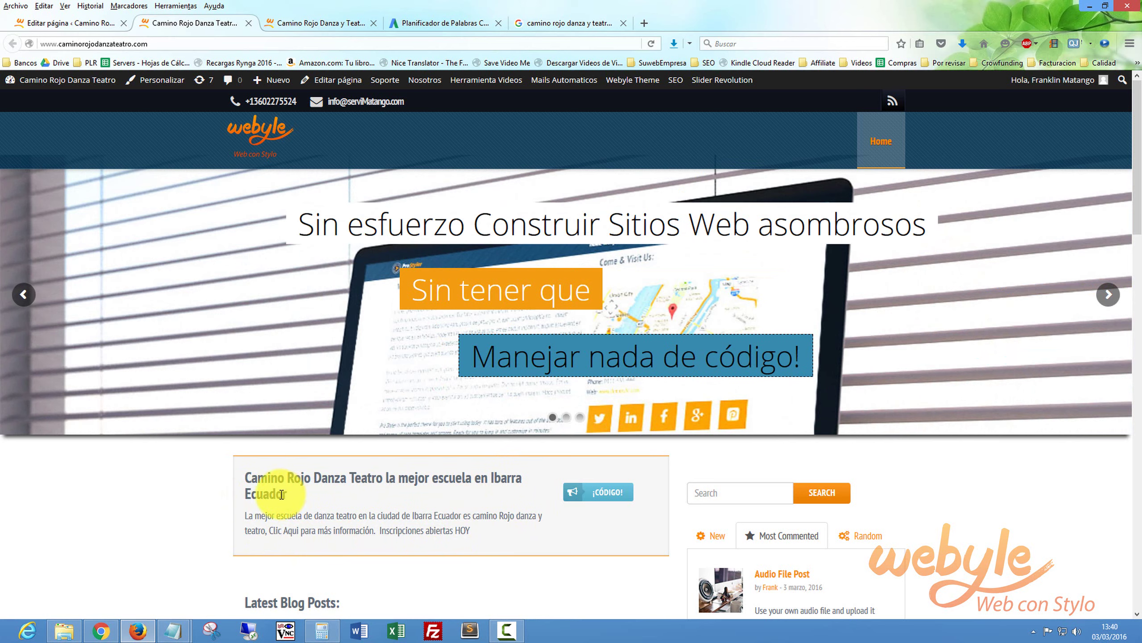
- Delete "Ecuador" from the heading of the Home page's first Text element, and save the element and the page
{"action": "left_click", "coordinate": [74, 23]}
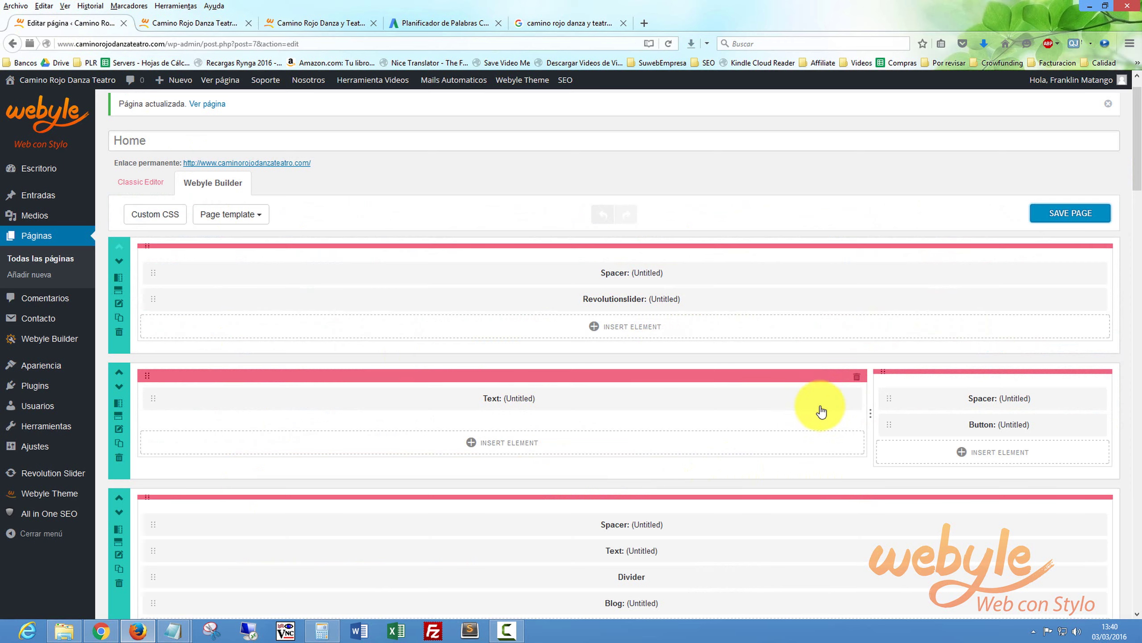
{"action": "left_click", "coordinate": [804, 404]}
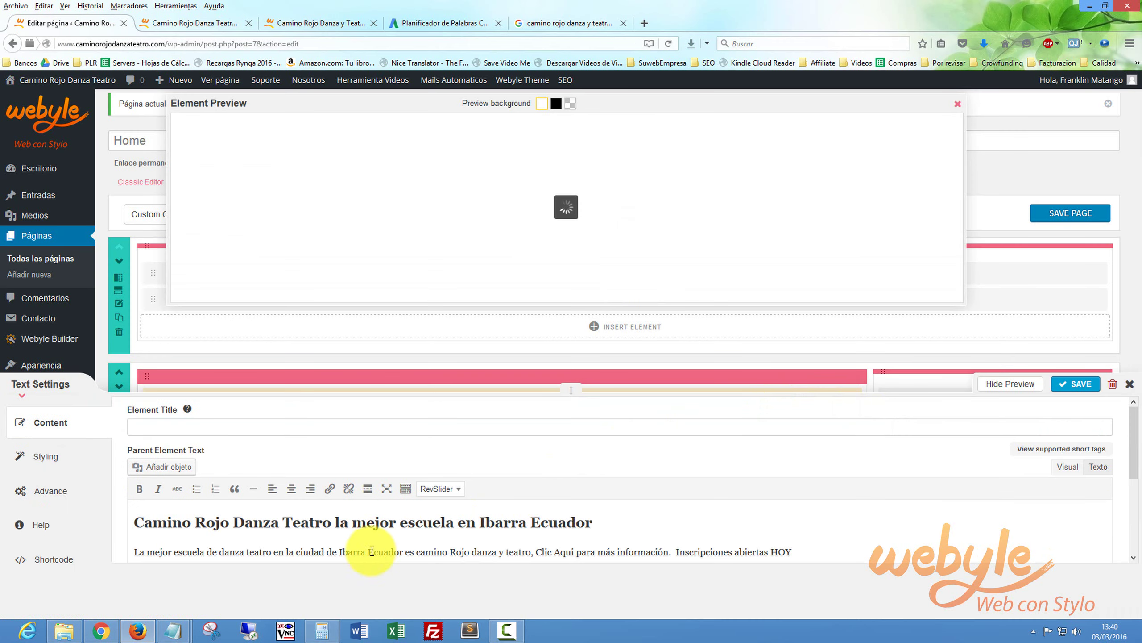
{"action": "left_click_drag", "start_coordinate": [598, 522], "coordinate": [528, 522]}
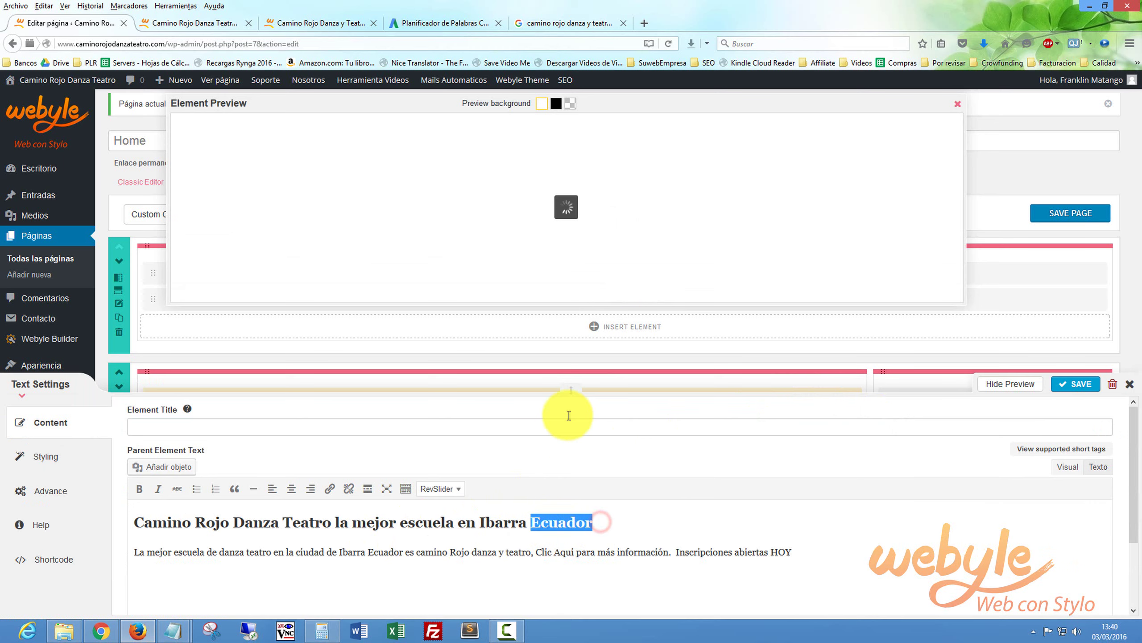
{"action": "key", "text": "BackSpace"}
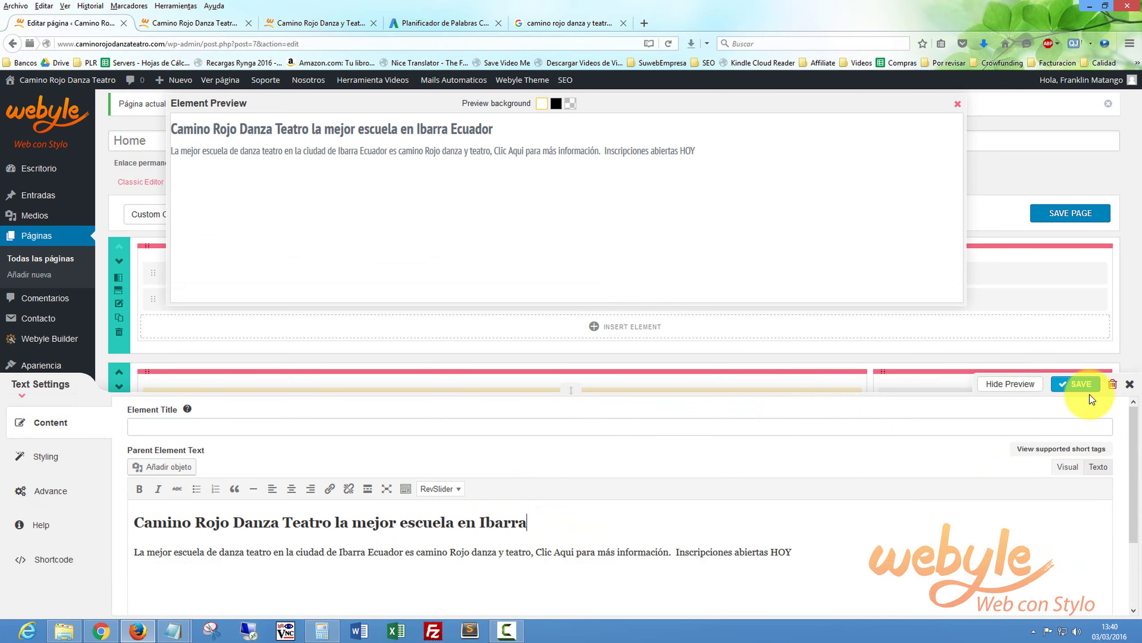
{"action": "left_click", "coordinate": [1082, 383]}
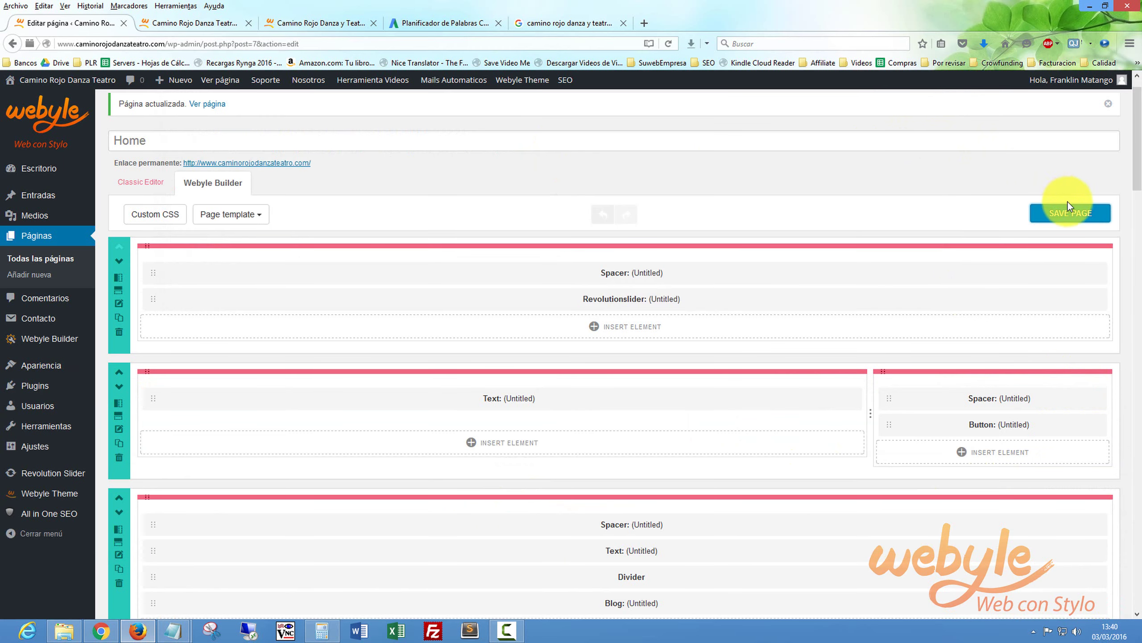
{"action": "left_click", "coordinate": [1065, 216]}
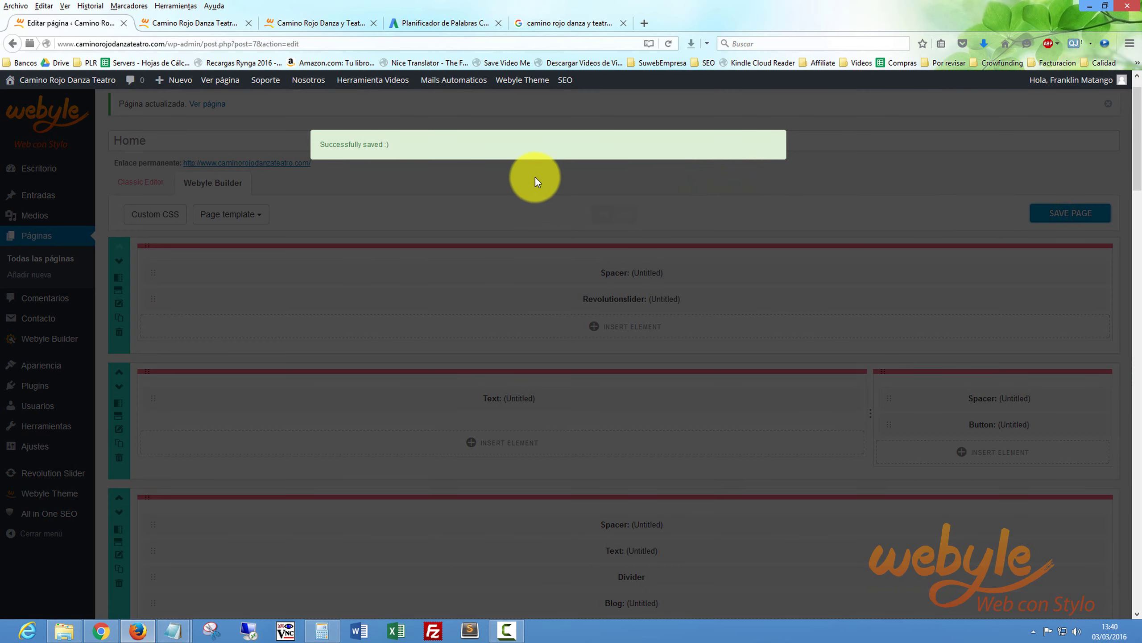
- Reload the public home page to check the shortened heading
{"action": "left_click", "coordinate": [185, 22]}
{"action": "left_click", "coordinate": [651, 43]}
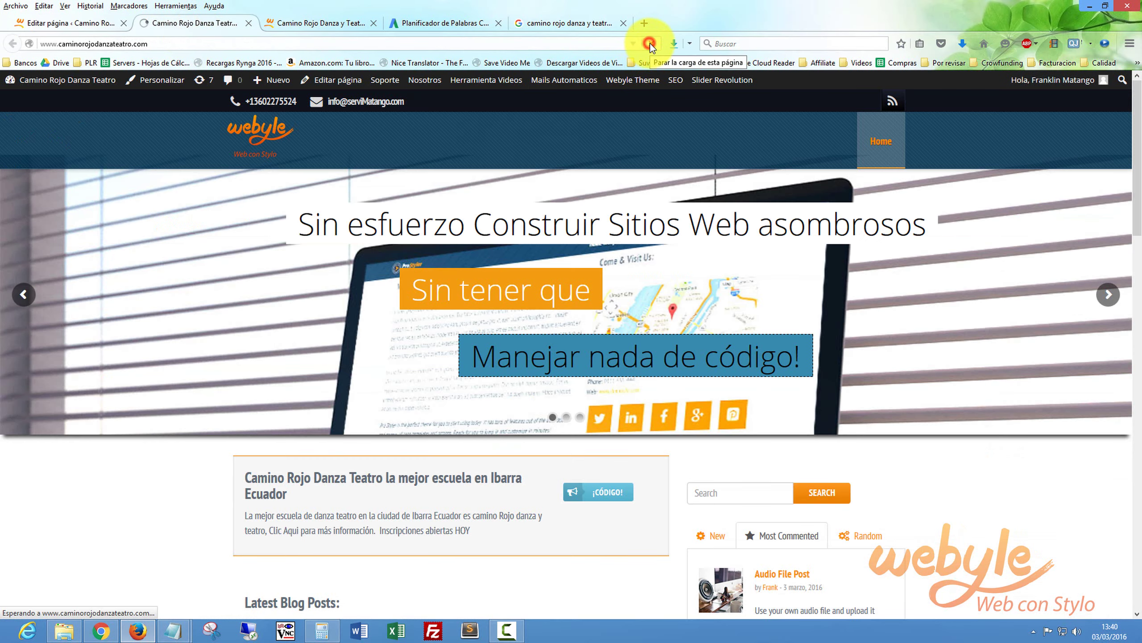